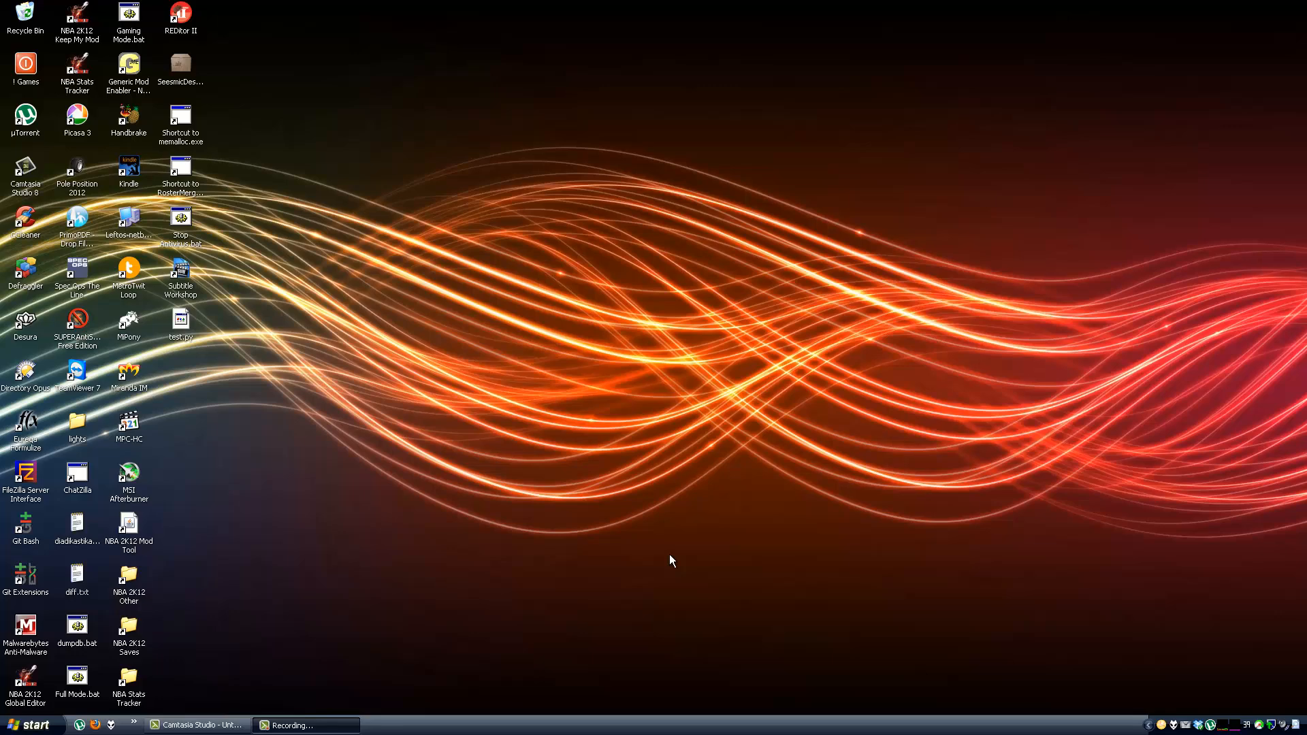
Step: Launch NBA Stats Tracker and open the database Real NBA Stats 2012-7-15.tst
click(77, 81)
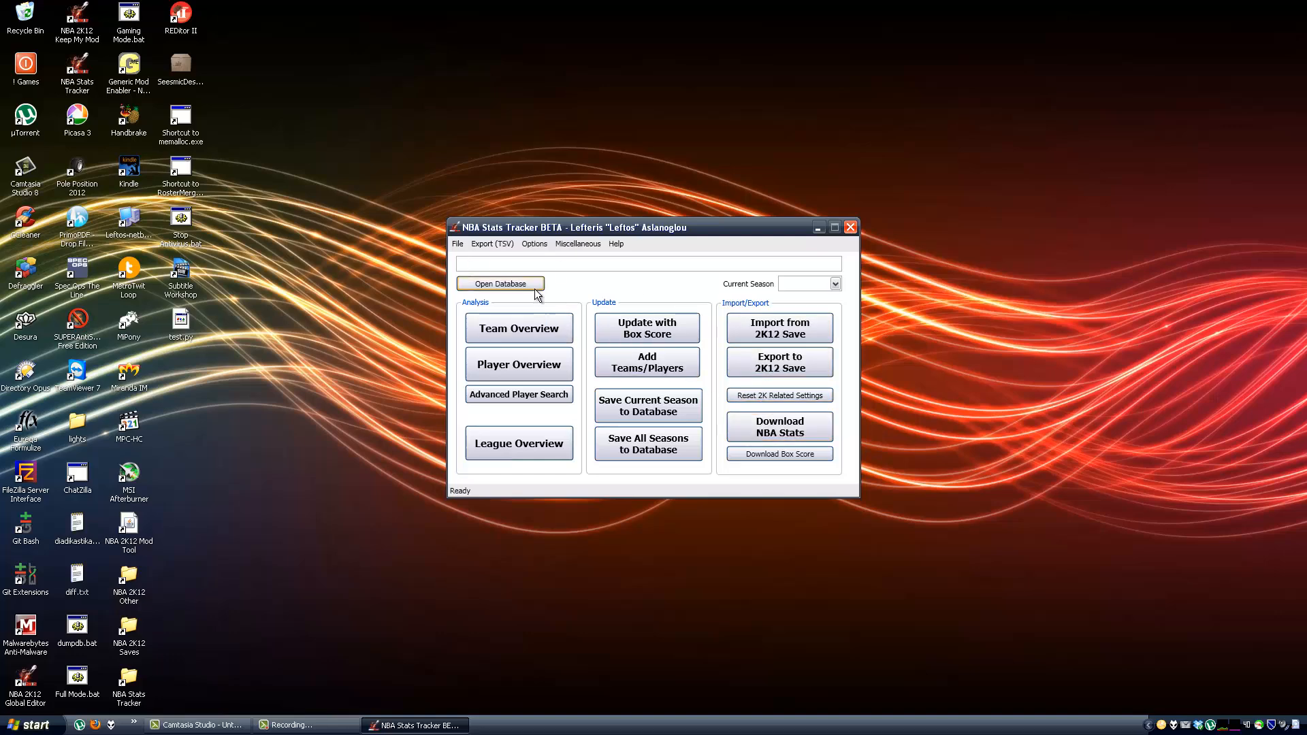
click(502, 284)
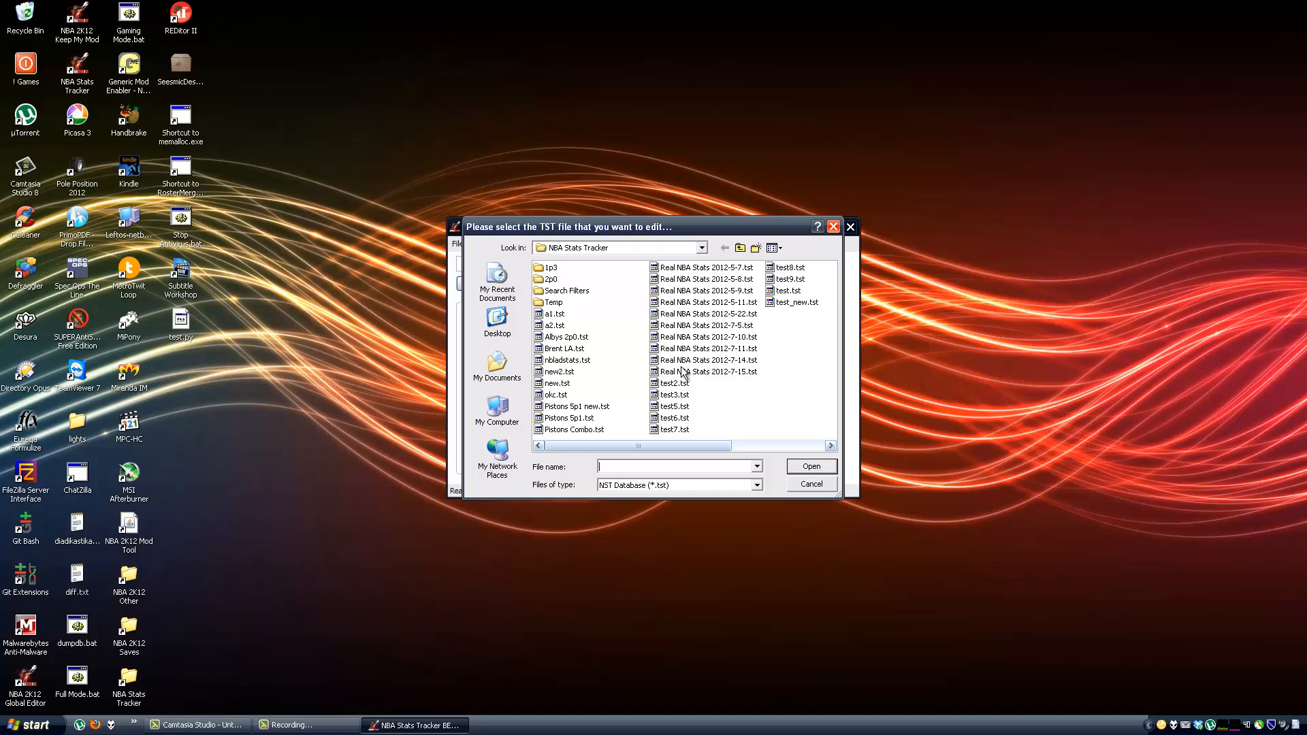
double_click(680, 372)
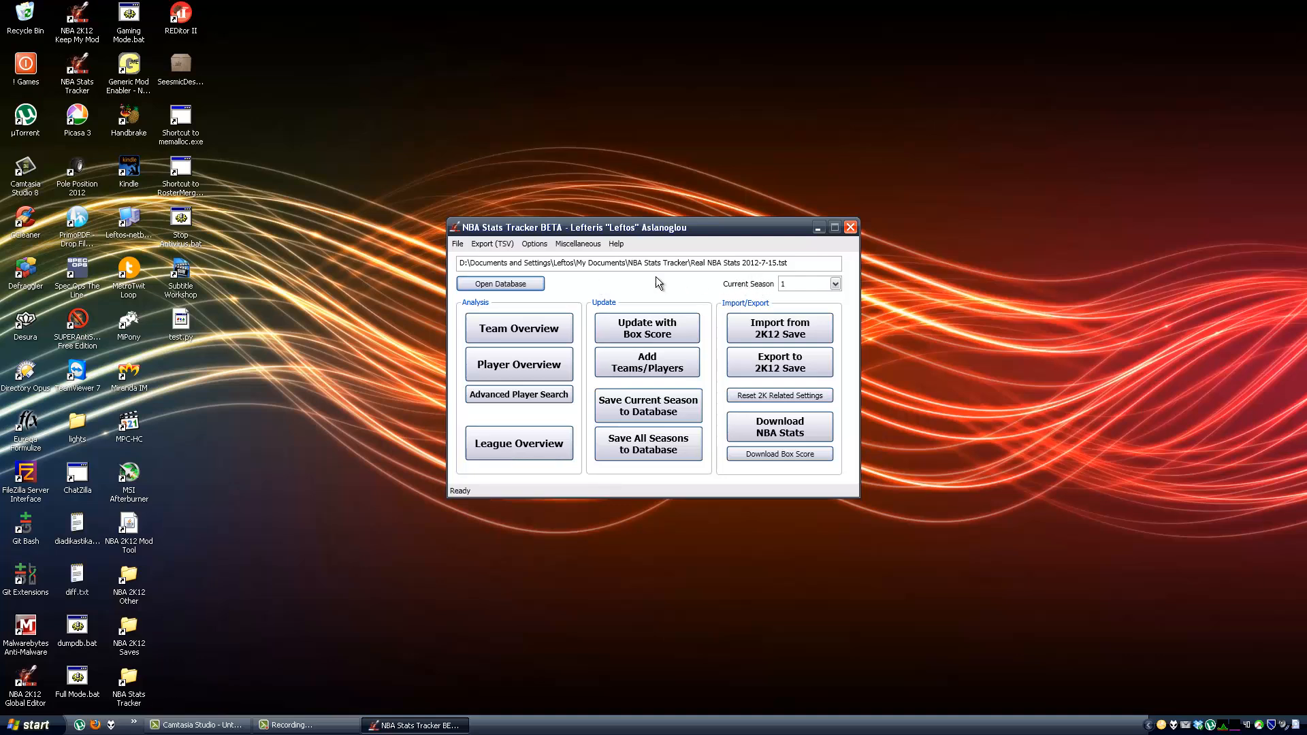
Step: Open the team overview for the 76ers and view their overall stats and split stats
click(563, 329)
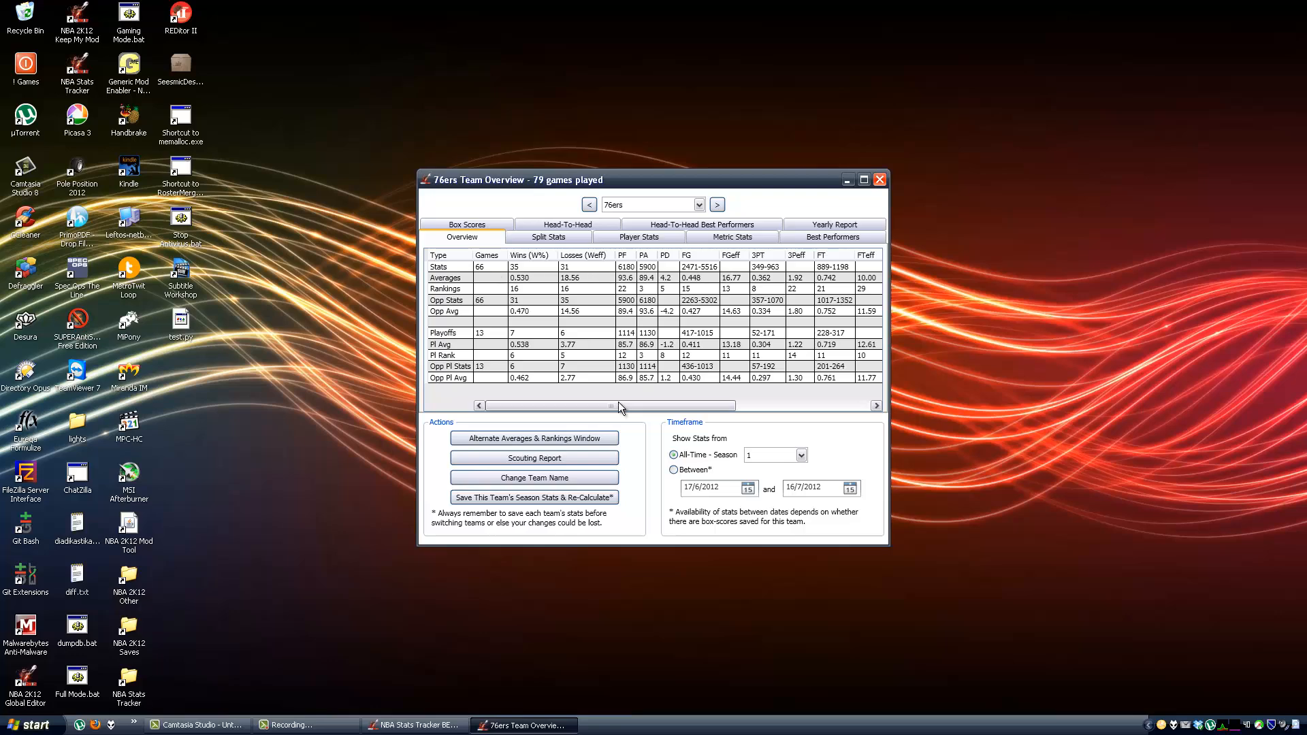
drag(618, 402, 591, 406)
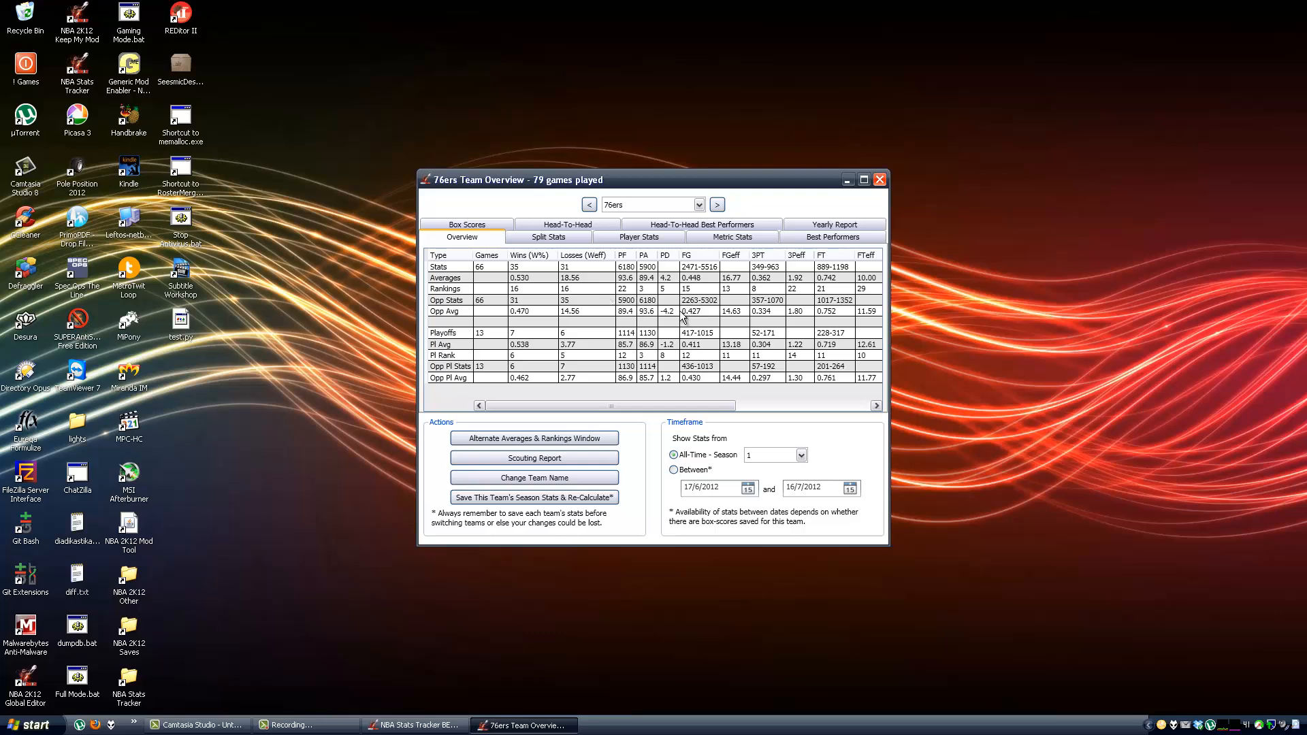
click(564, 242)
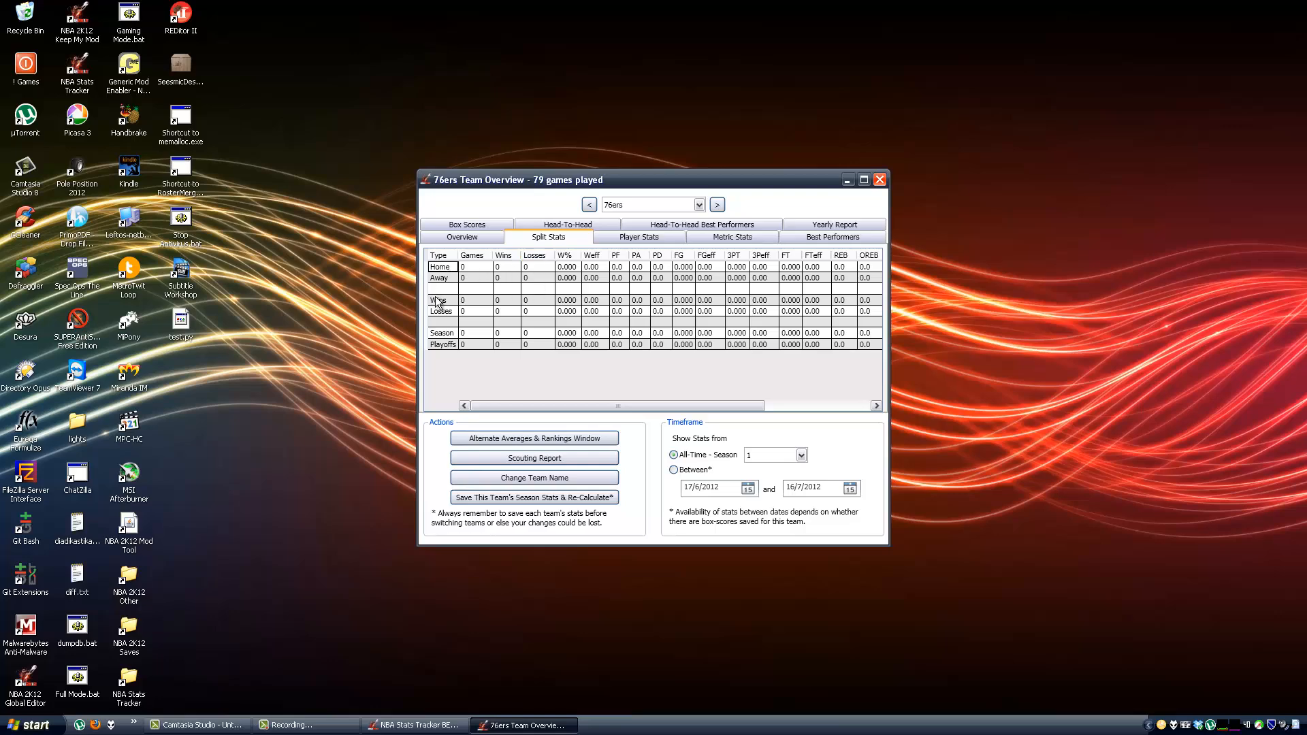
Step: Limit the split stats to games between 17/1/2012 and 16/7/2012 and review the monthly rows
click(695, 475)
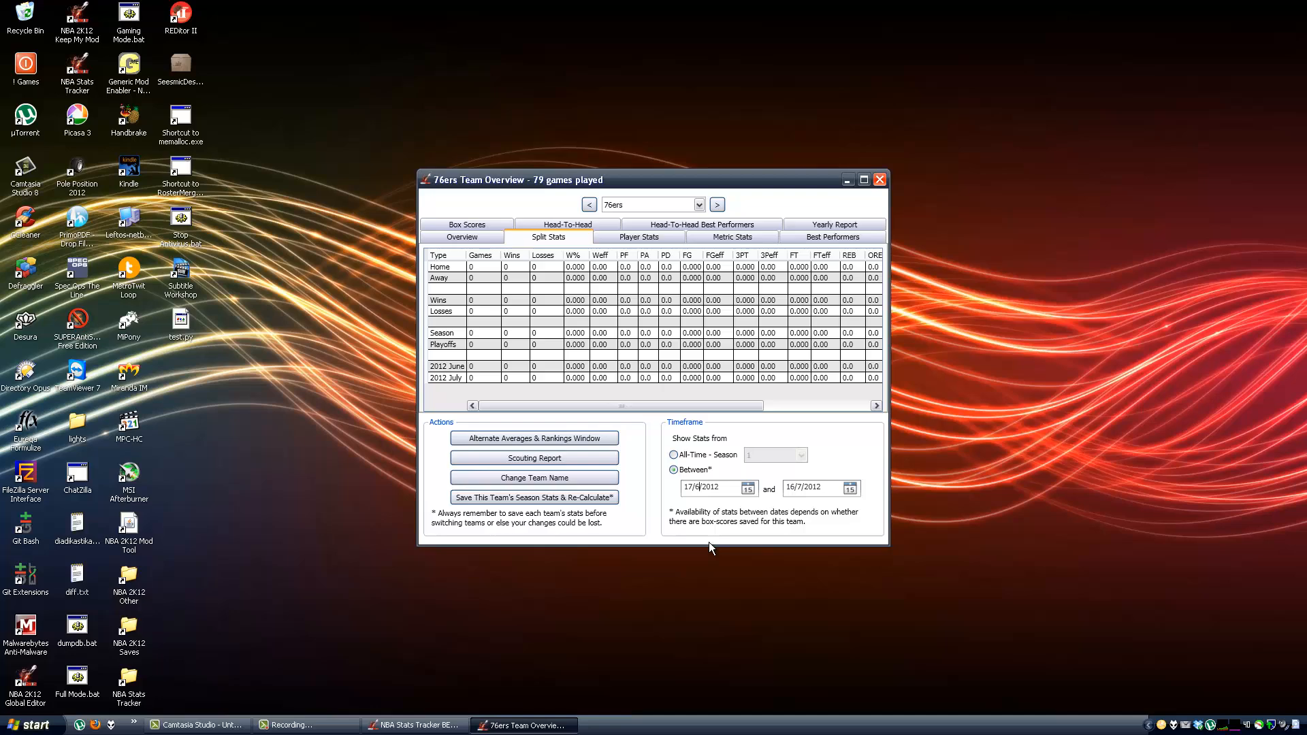
key(BackSpace)
text(1)
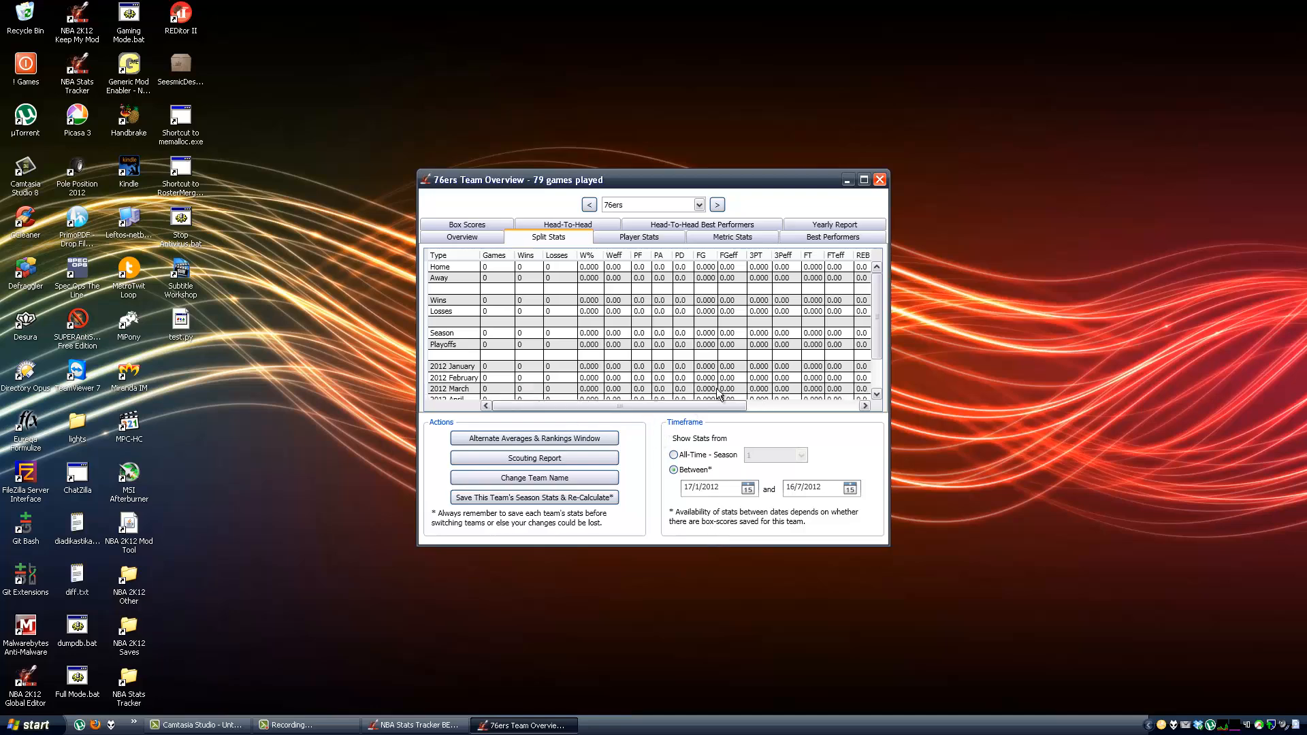
click(505, 367)
scroll(508, 361, down, 2)
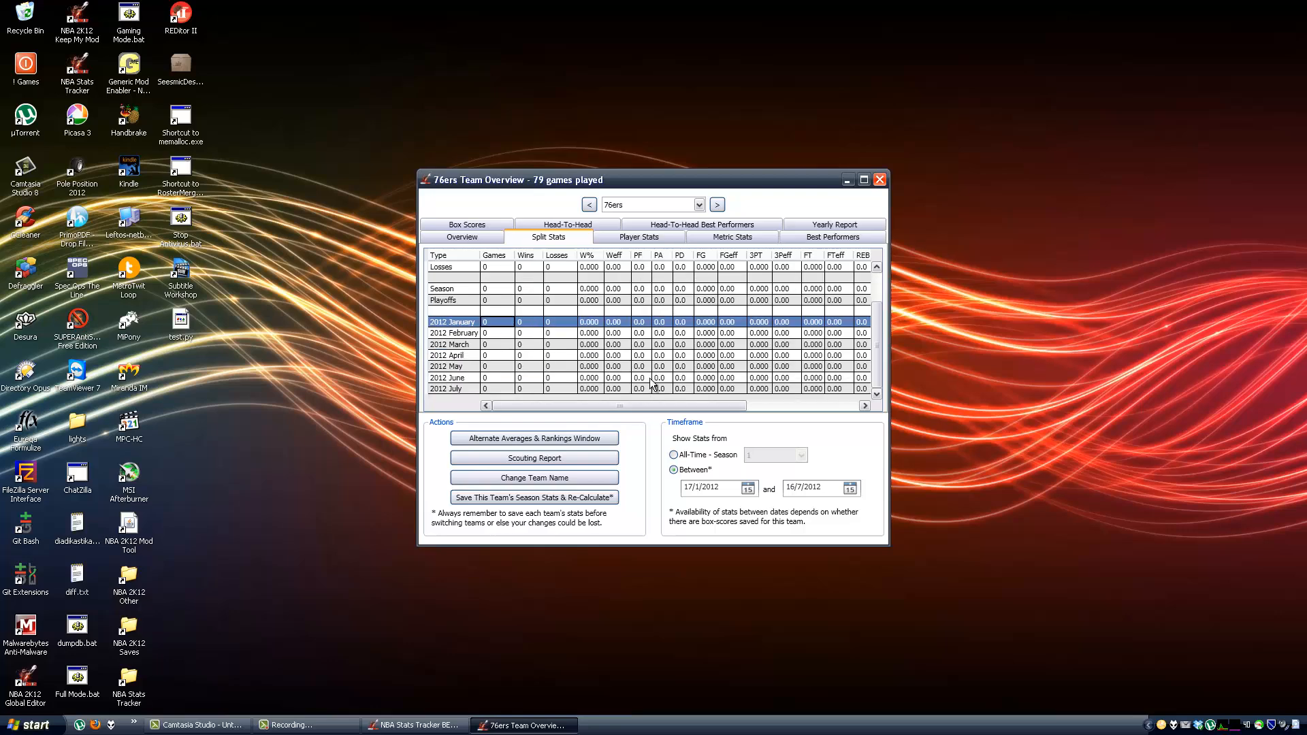
Step: View the 76ers' player stats and sort the players by FG% from highest to lowest
click(639, 237)
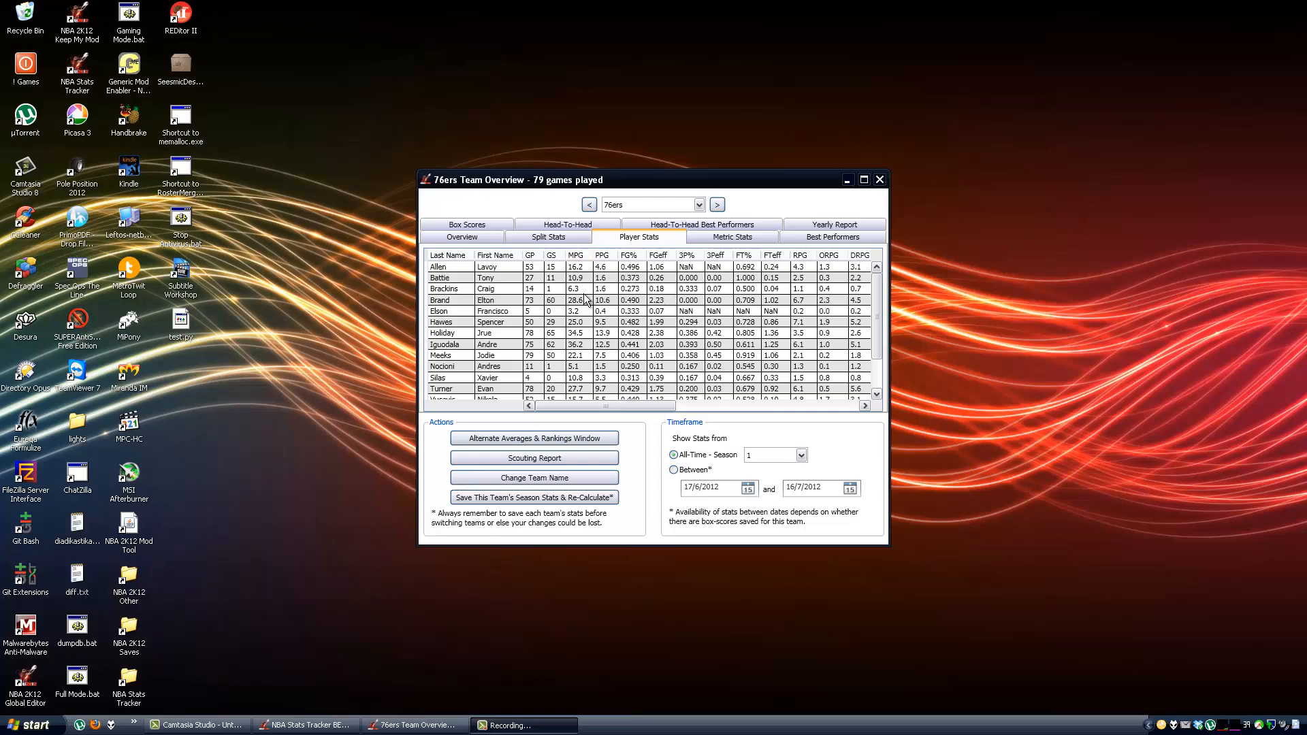
mouse_move(877, 304)
mouse_down()
mouse_move(874, 351)
mouse_move(872, 311)
mouse_up()
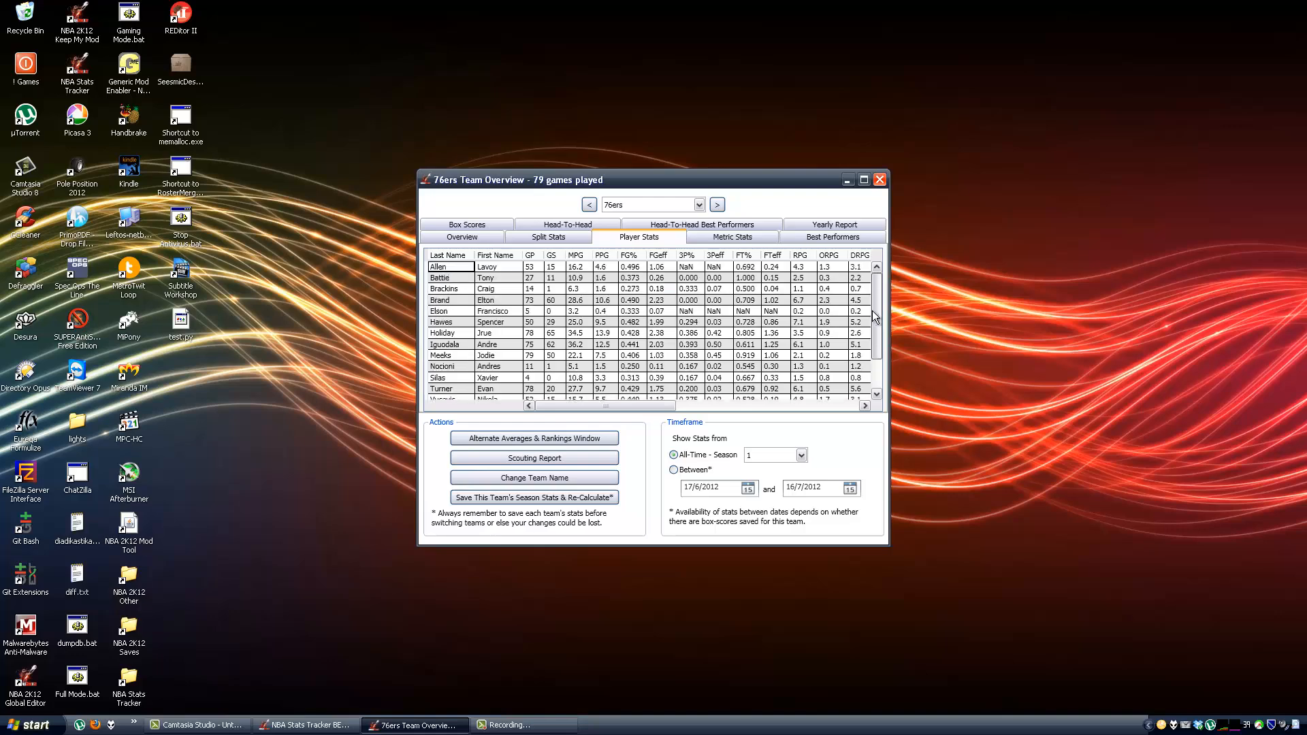
click(629, 255)
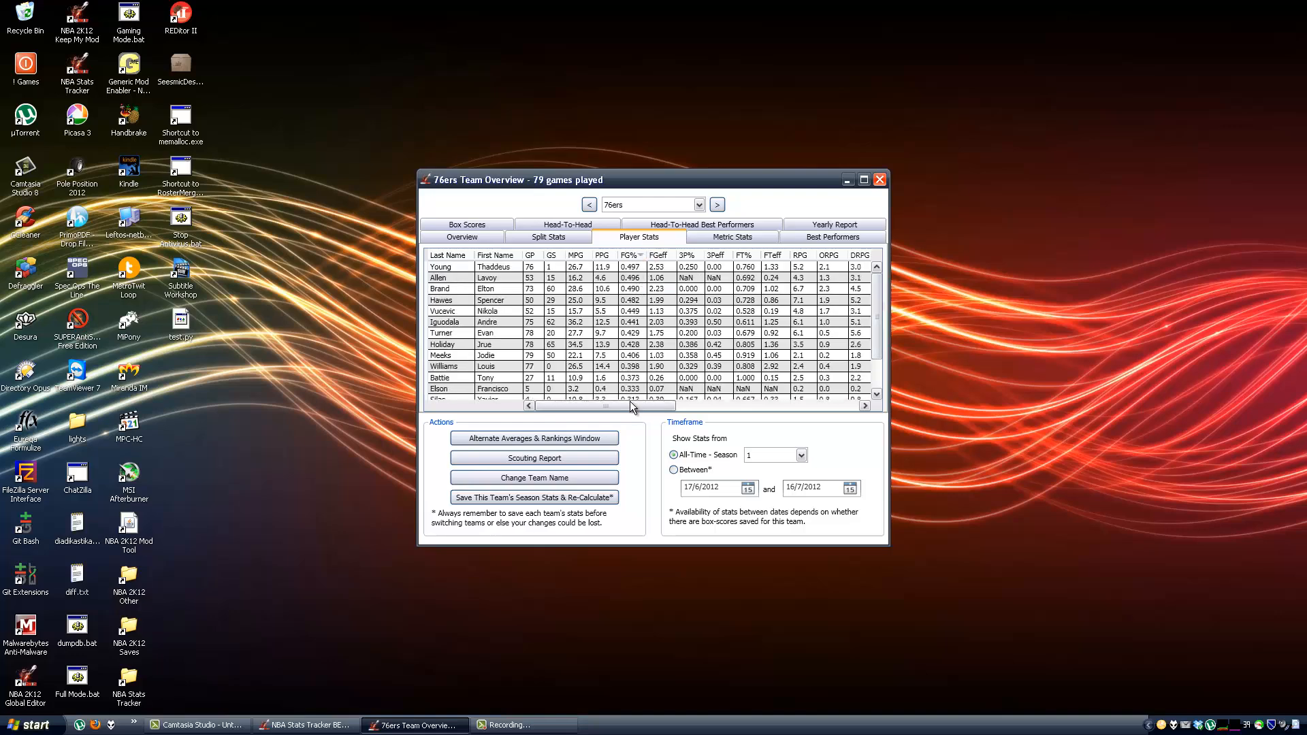
mouse_move(623, 402)
mouse_down()
mouse_move(653, 400)
mouse_move(602, 406)
mouse_up()
mouse_move(873, 280)
mouse_down()
mouse_move(876, 312)
mouse_move(881, 271)
mouse_up()
Step: View the 76ers' metric stats and sort the players by GmSc from highest to lowest
click(715, 238)
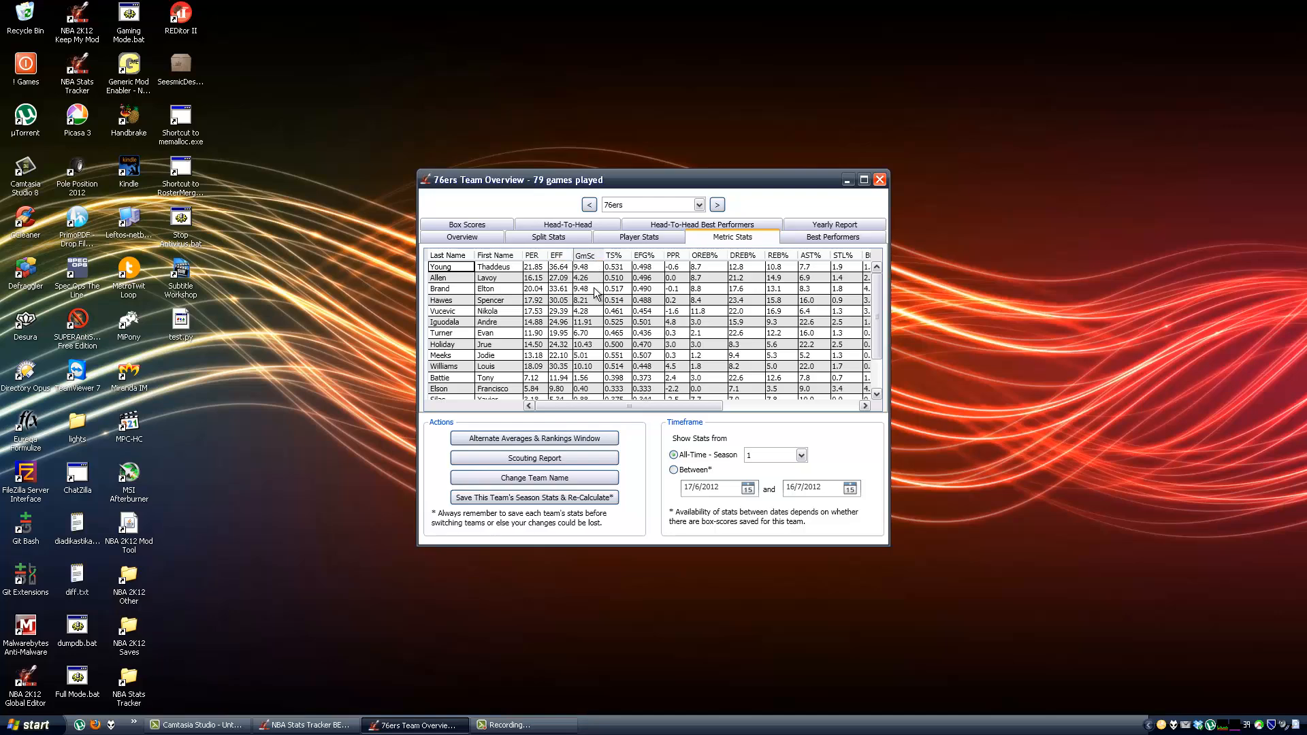
click(597, 259)
mouse_move(595, 407)
mouse_down()
mouse_move(746, 403)
mouse_move(580, 403)
mouse_up()
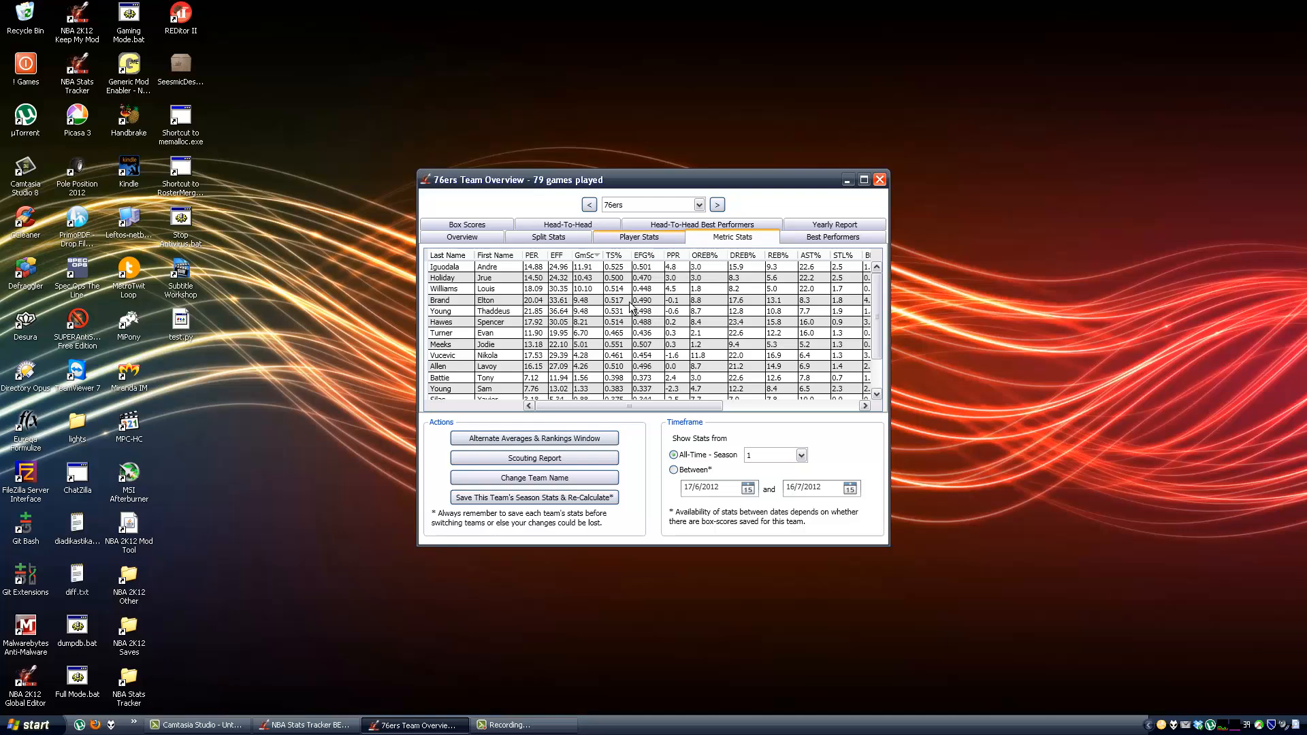
Step: Revisit the player and metric stats and view the 76ers' best performers
click(657, 241)
click(725, 243)
click(811, 242)
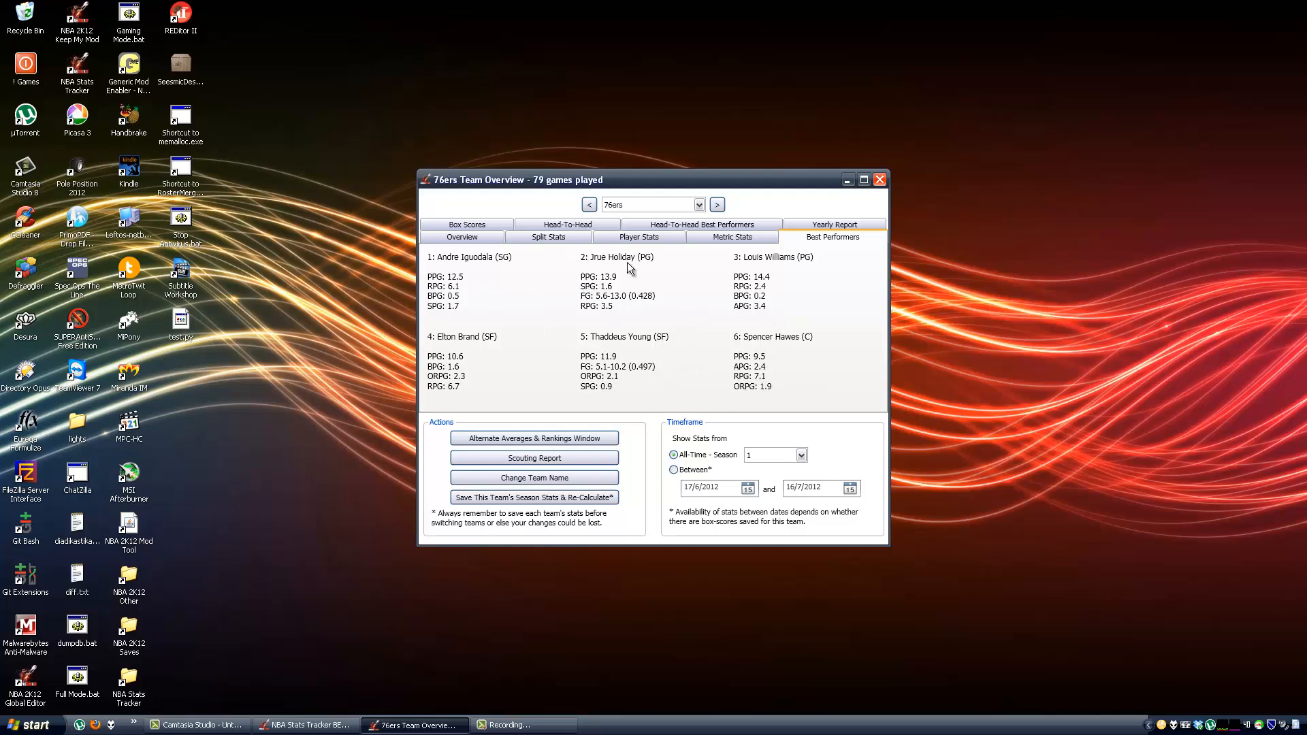
Step: View the 76ers' box scores and compare the team head-to-head with the Jazz
click(467, 225)
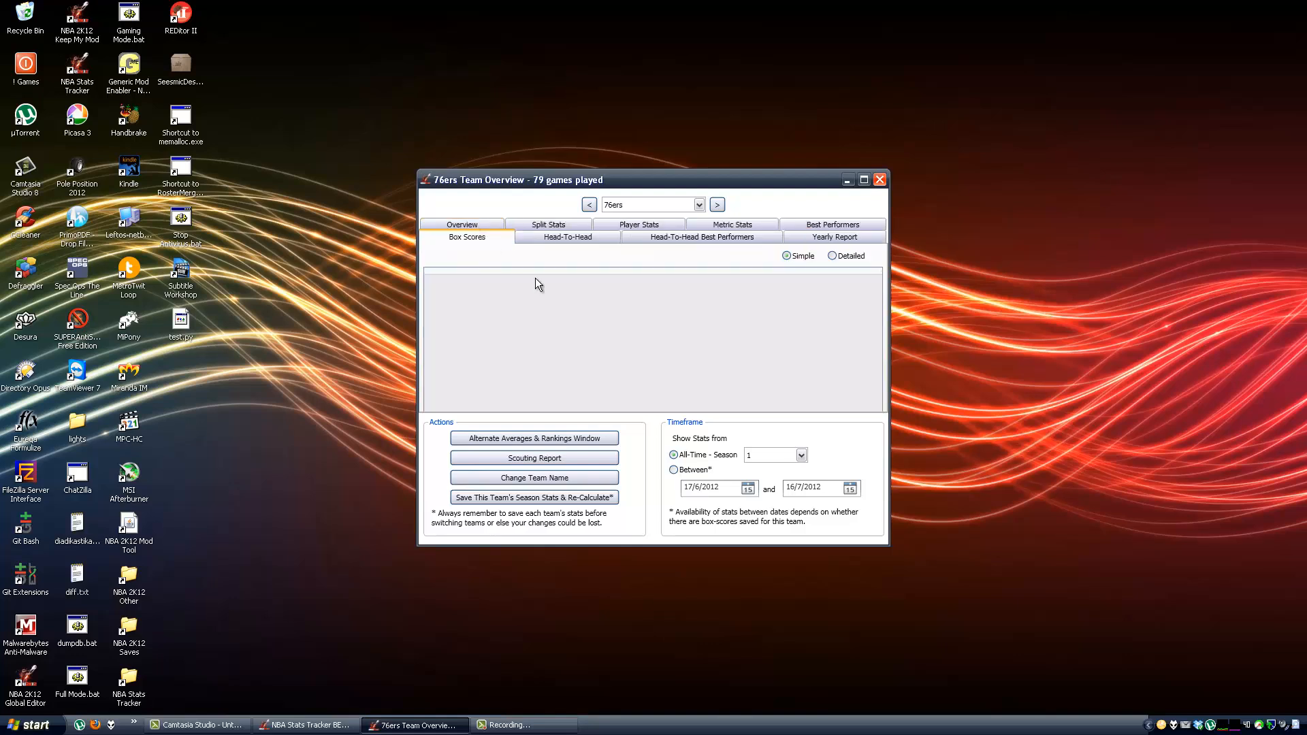
click(558, 240)
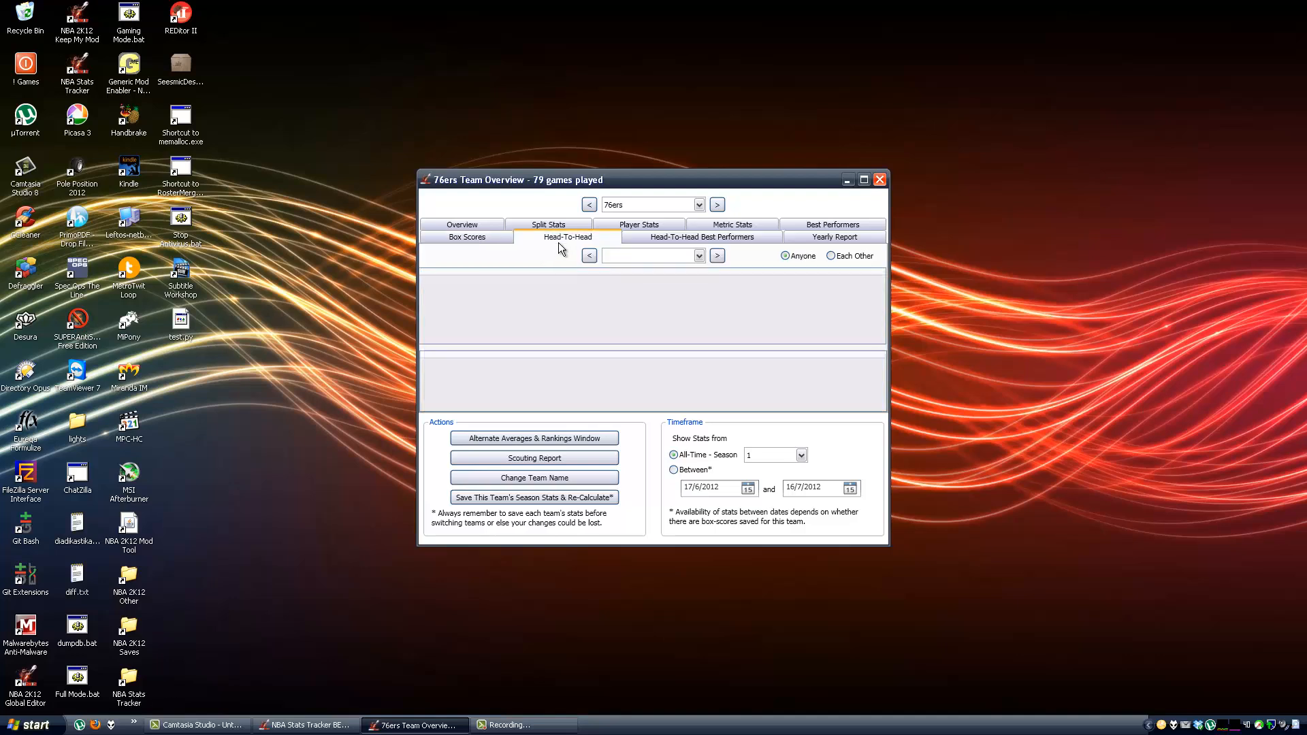
click(647, 256)
click(648, 369)
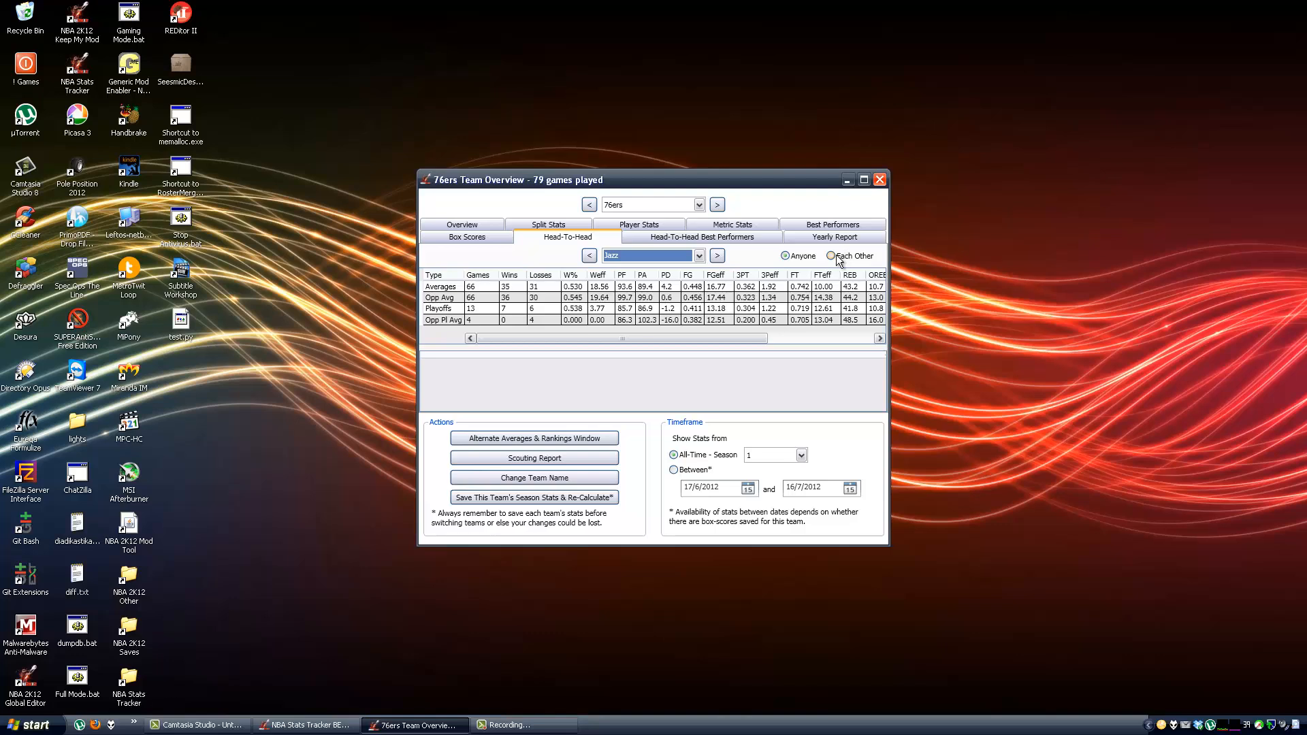
Step: View the head-to-head best performers of the 76ers against the Pistons and the Pacers
click(754, 240)
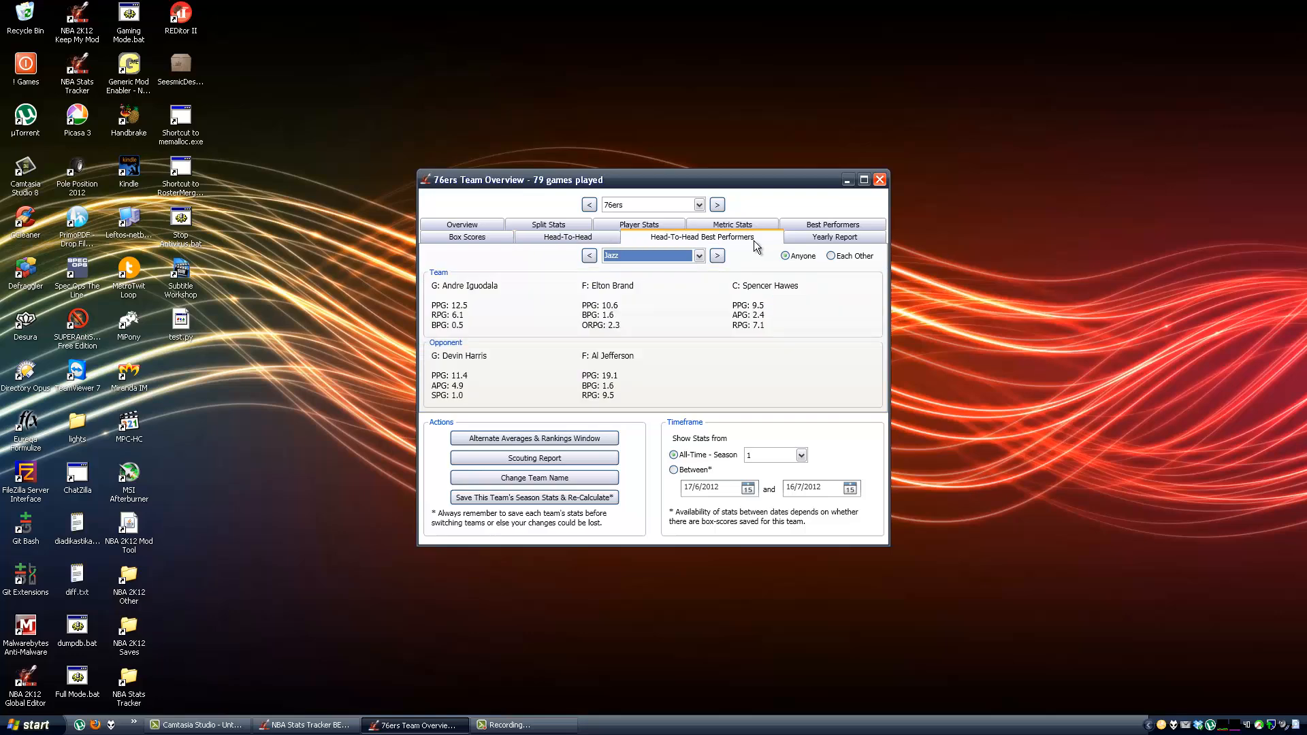
click(620, 257)
click(639, 424)
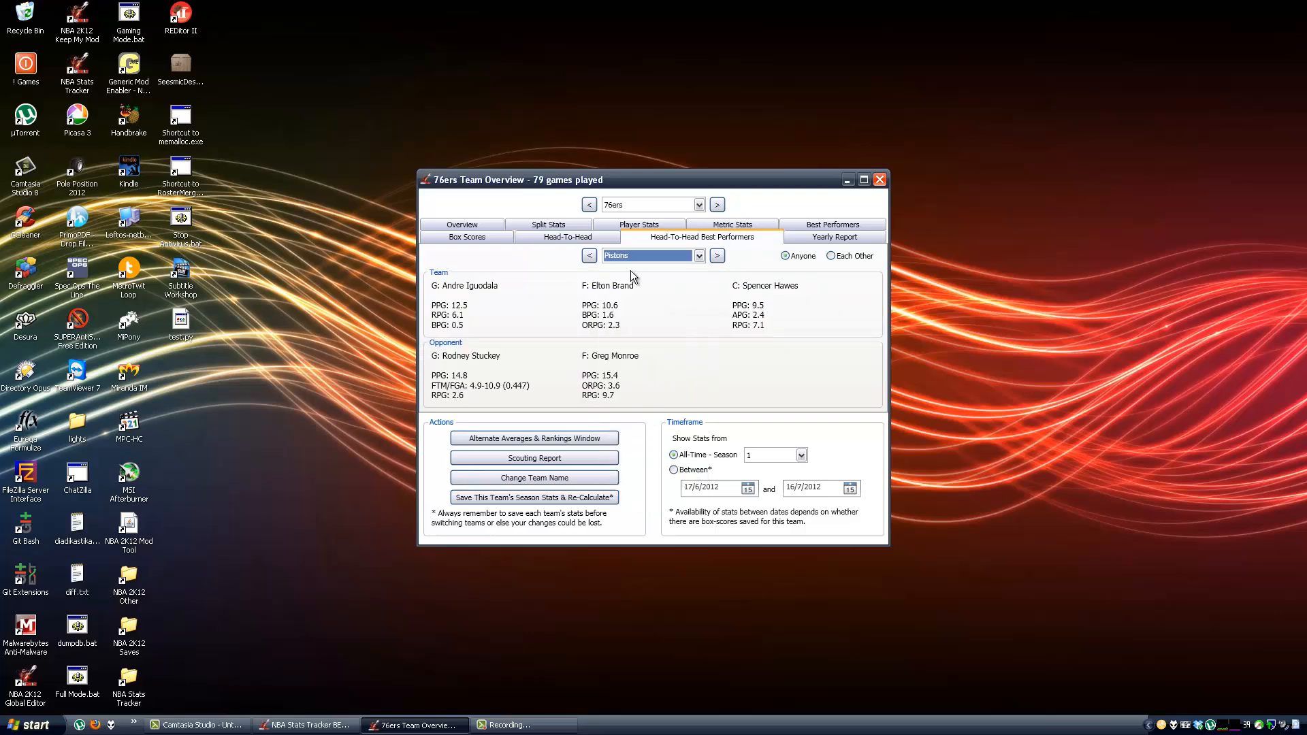
click(594, 255)
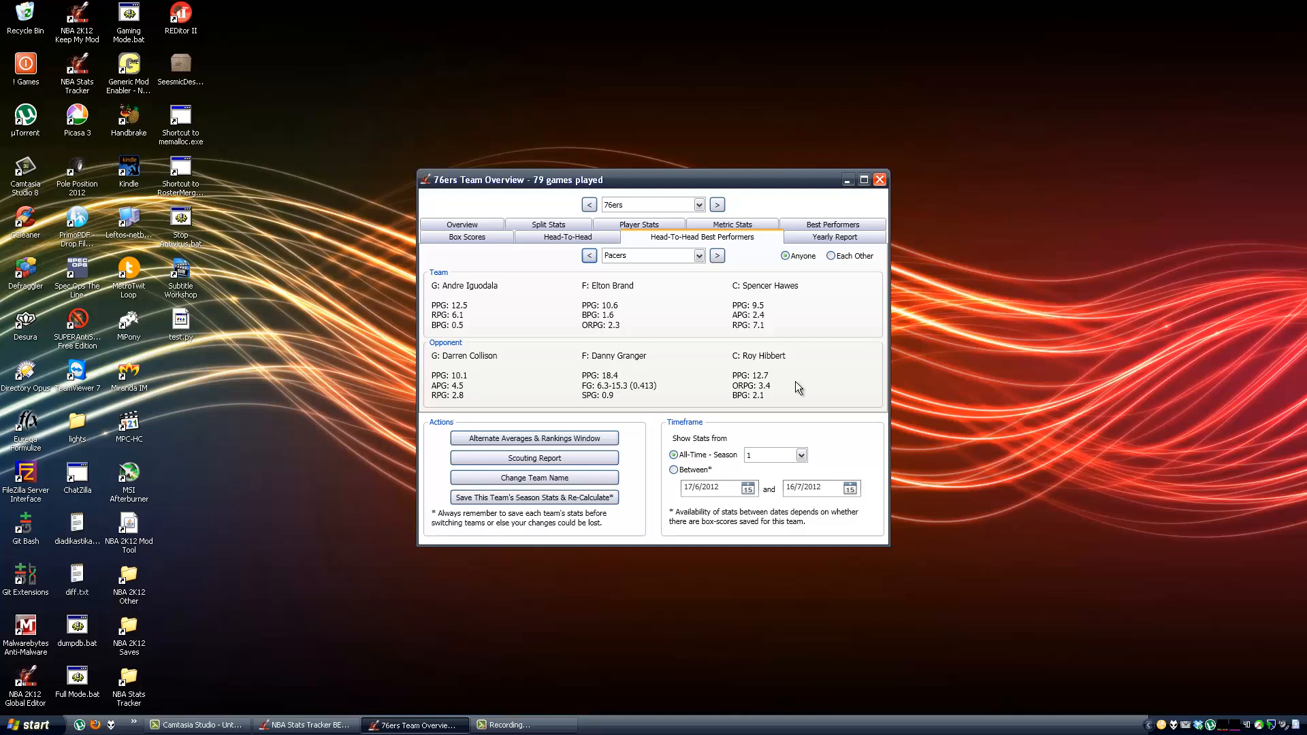
Step: View the 76ers' yearly report and generate the team's scouting report
click(831, 244)
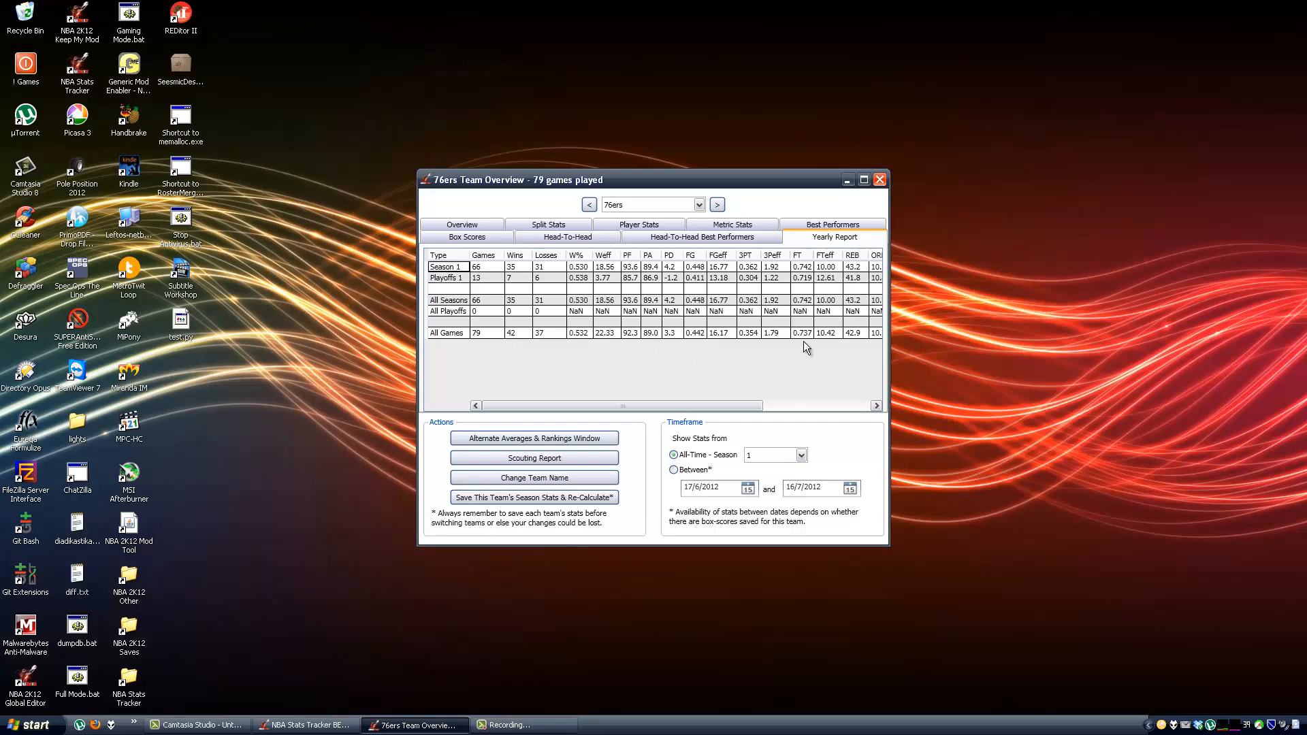
mouse_move(570, 404)
mouse_down()
mouse_move(599, 403)
mouse_move(561, 391)
mouse_up()
click(563, 460)
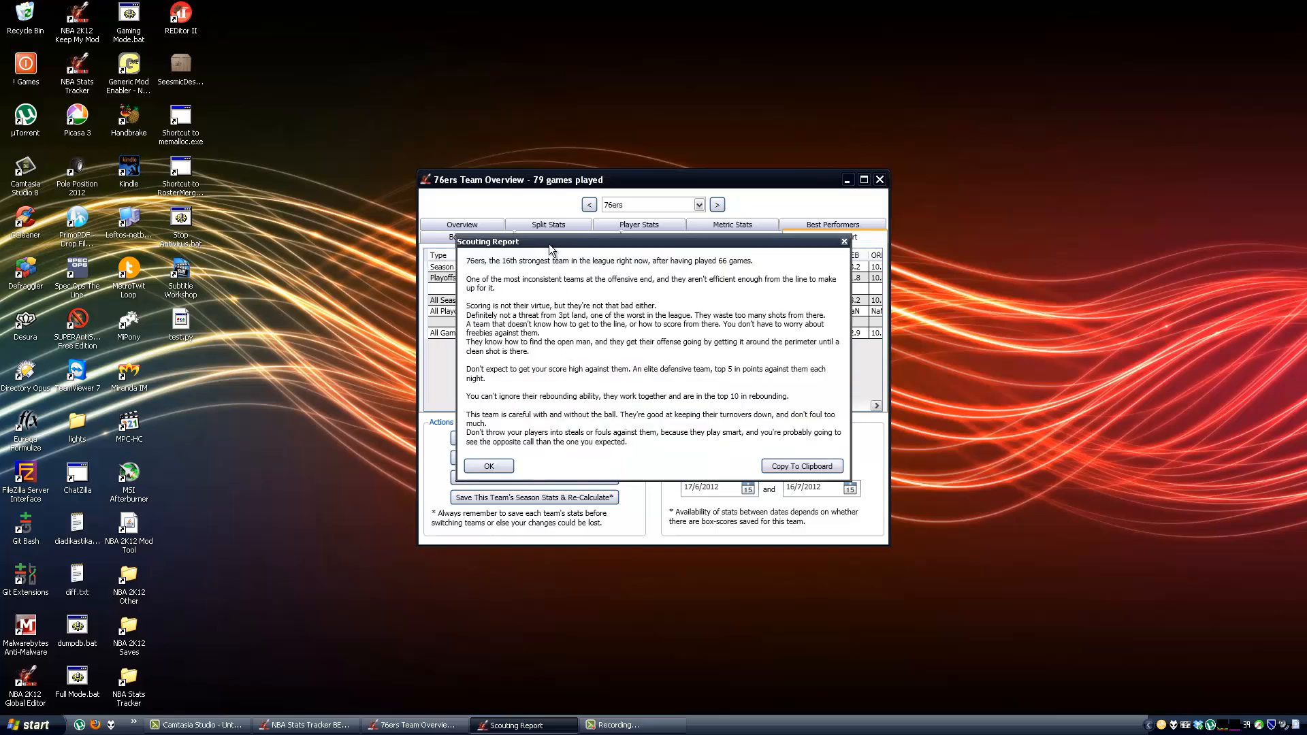
drag(555, 248, 558, 259)
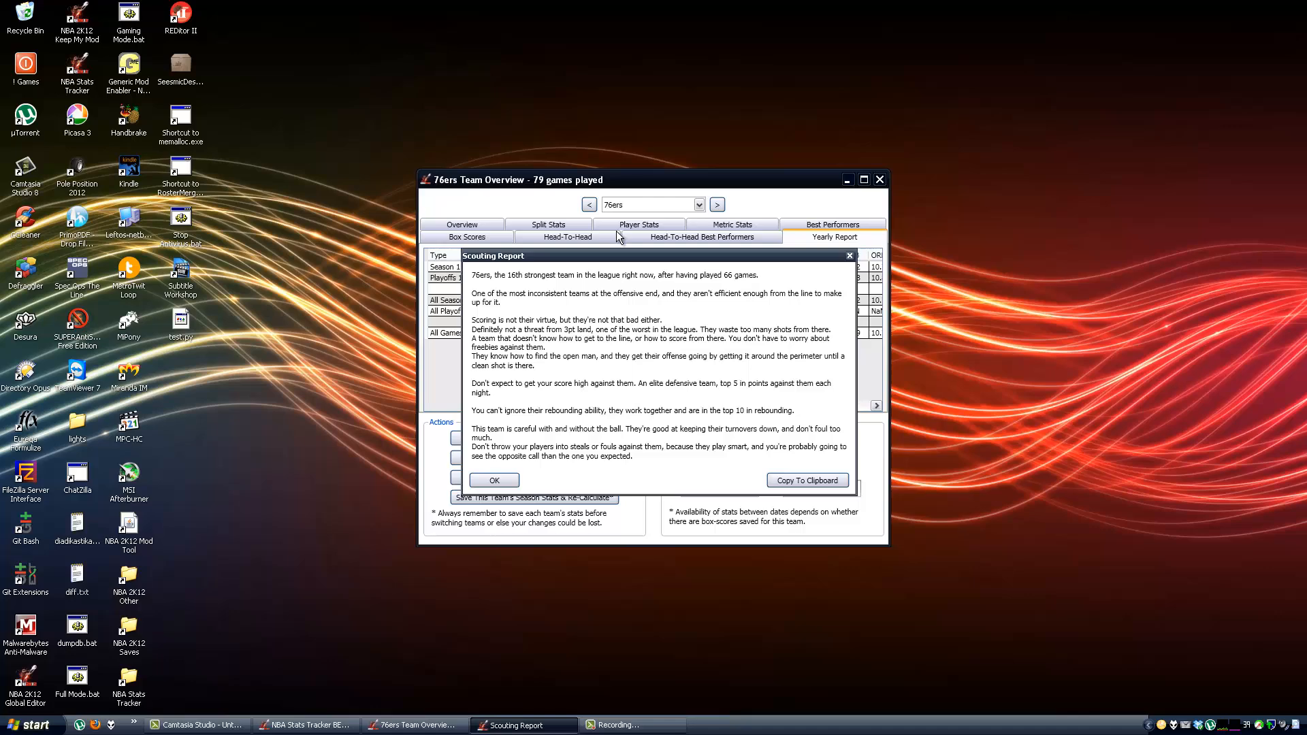
Step: Copy the 76ers' scouting report to the clipboard and paste it into a new Notepad document
click(807, 482)
click(31, 725)
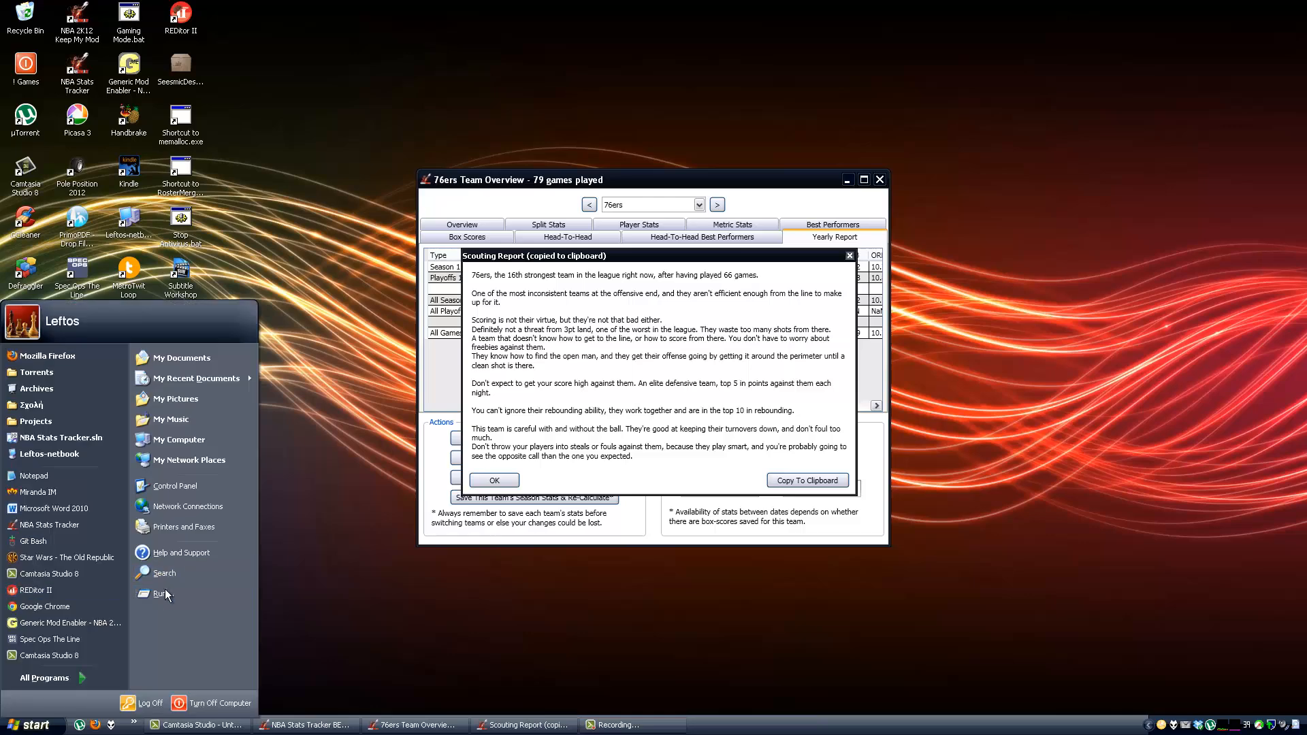
click(162, 593)
text(notepad)
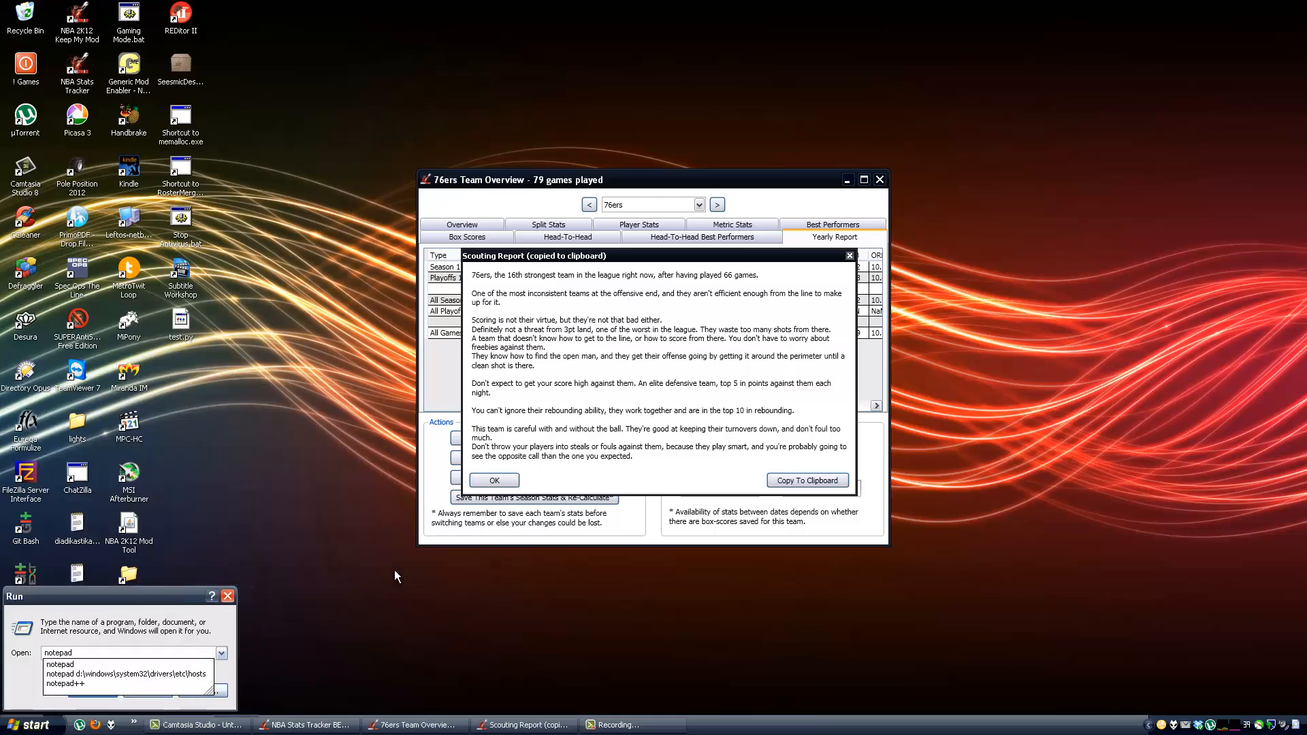
key(Return)
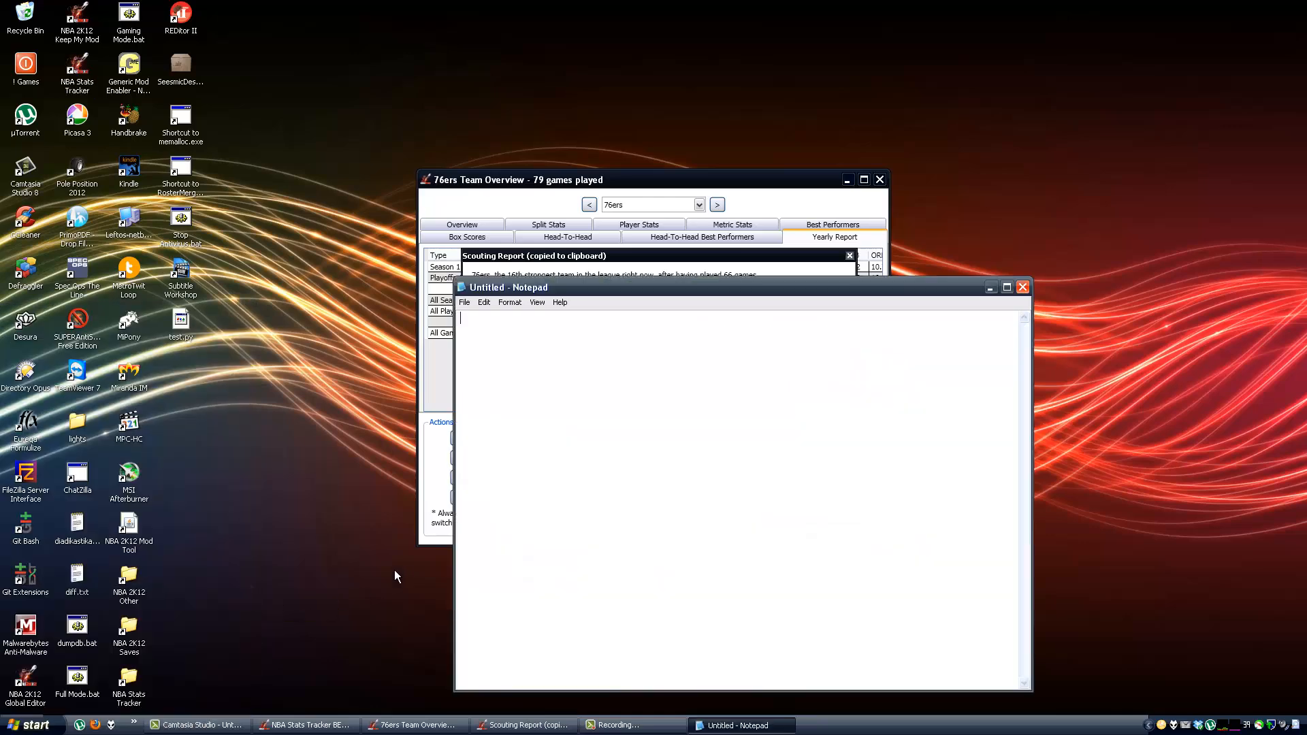
key(ctrl+v)
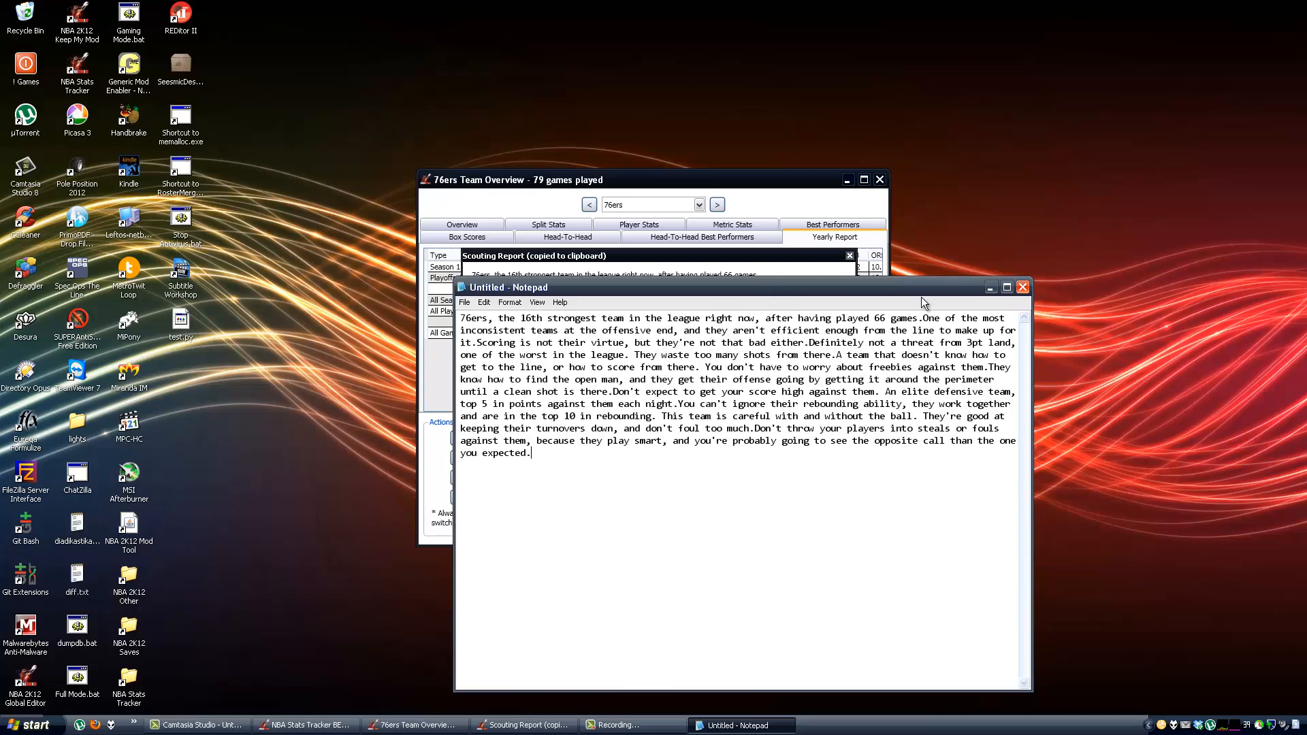
Step: Close the Notepad document without saving it and dismiss the scouting report
click(1022, 291)
click(650, 407)
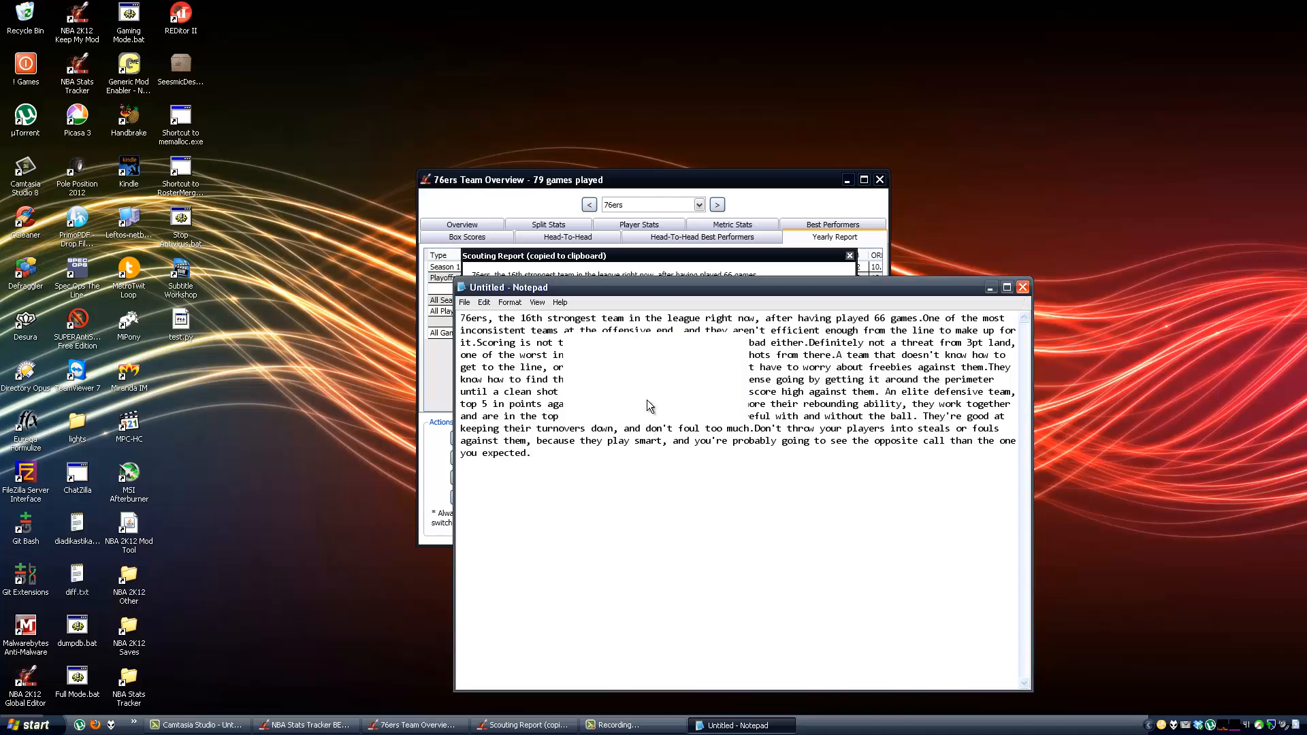
click(495, 480)
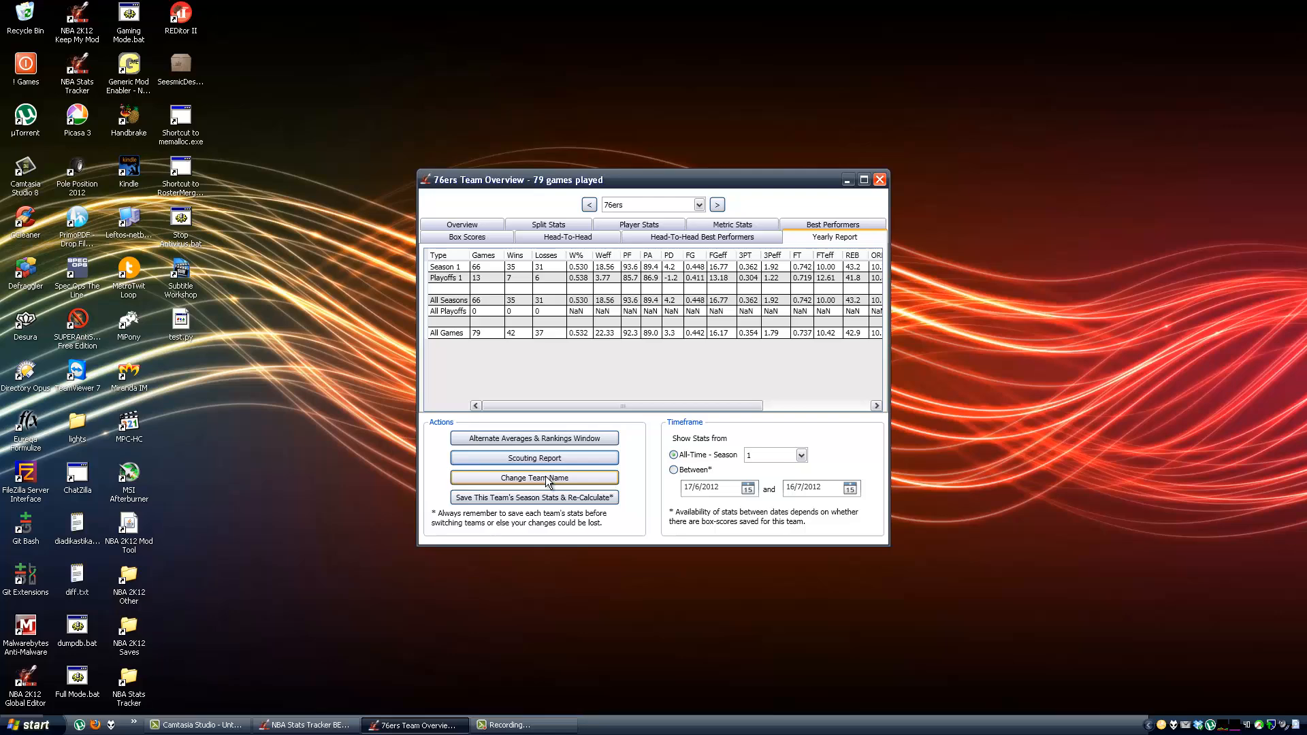
Step: Close the 76ers' team overview and display the Heat's LeBron James (SF) in the player overview
click(463, 226)
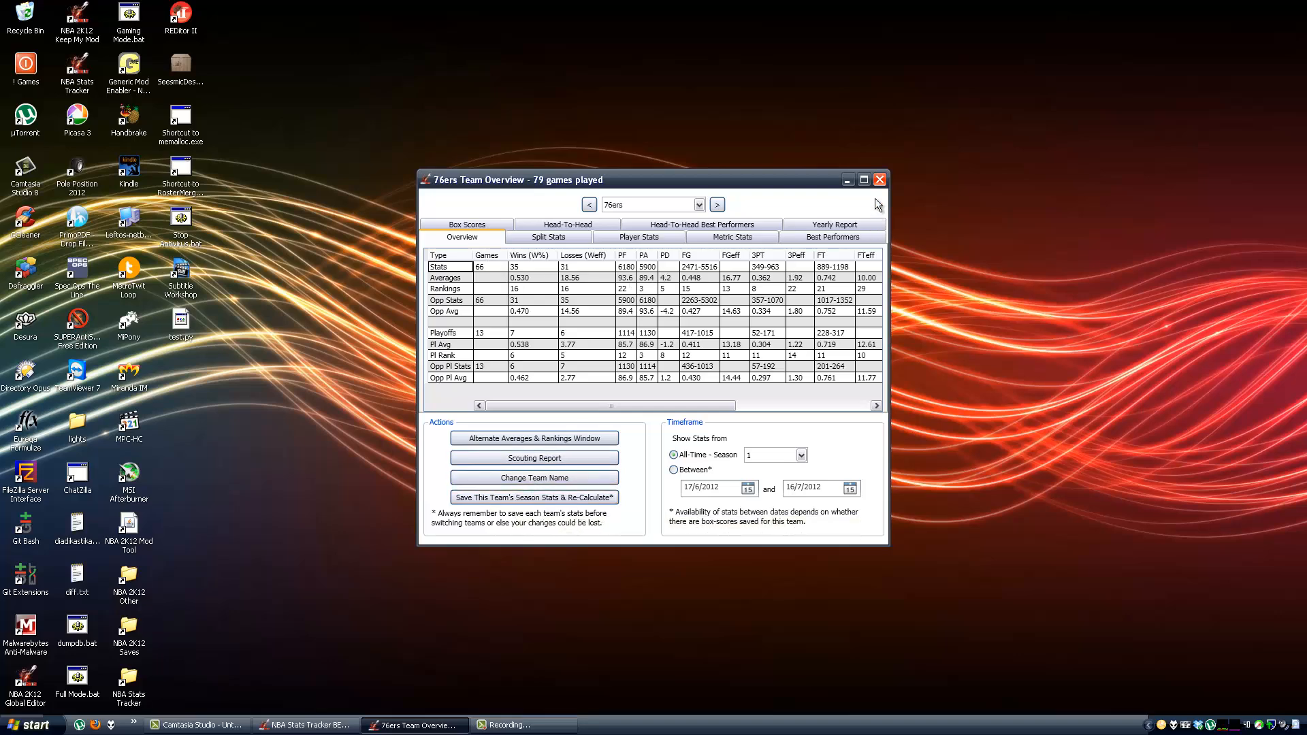
click(880, 181)
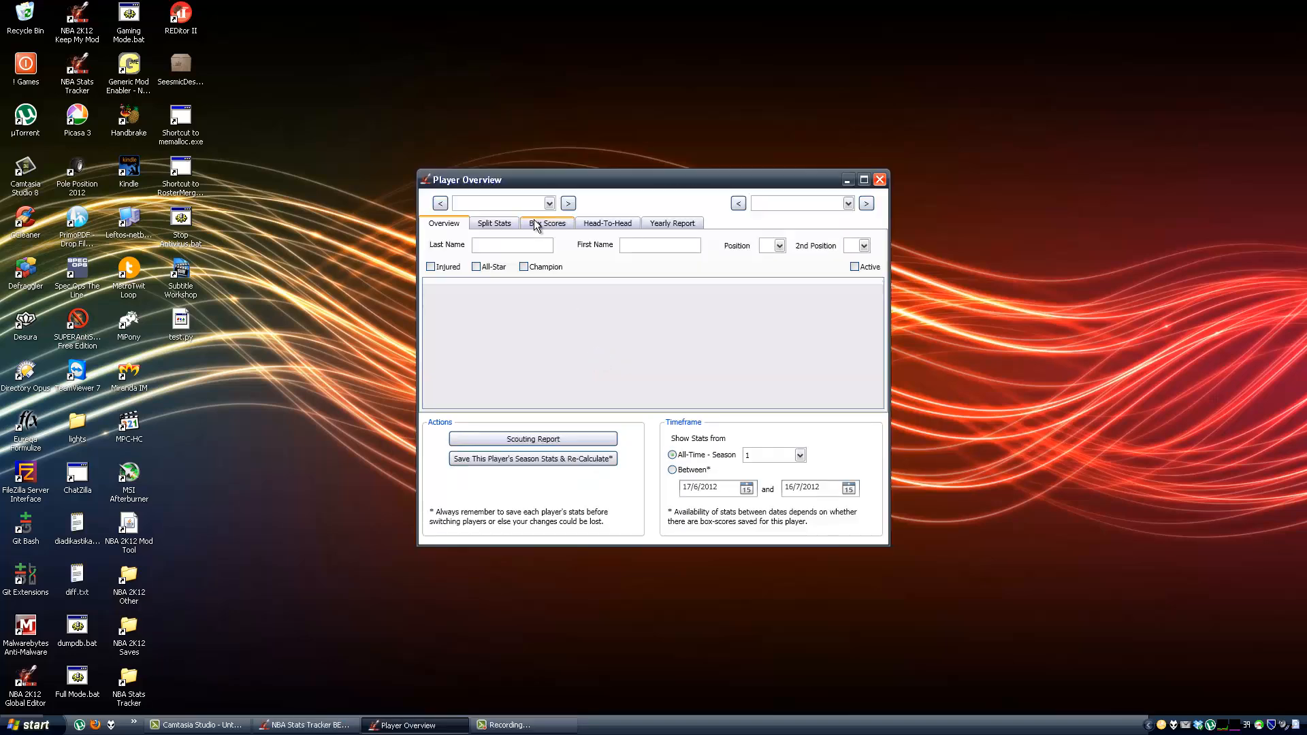
click(525, 204)
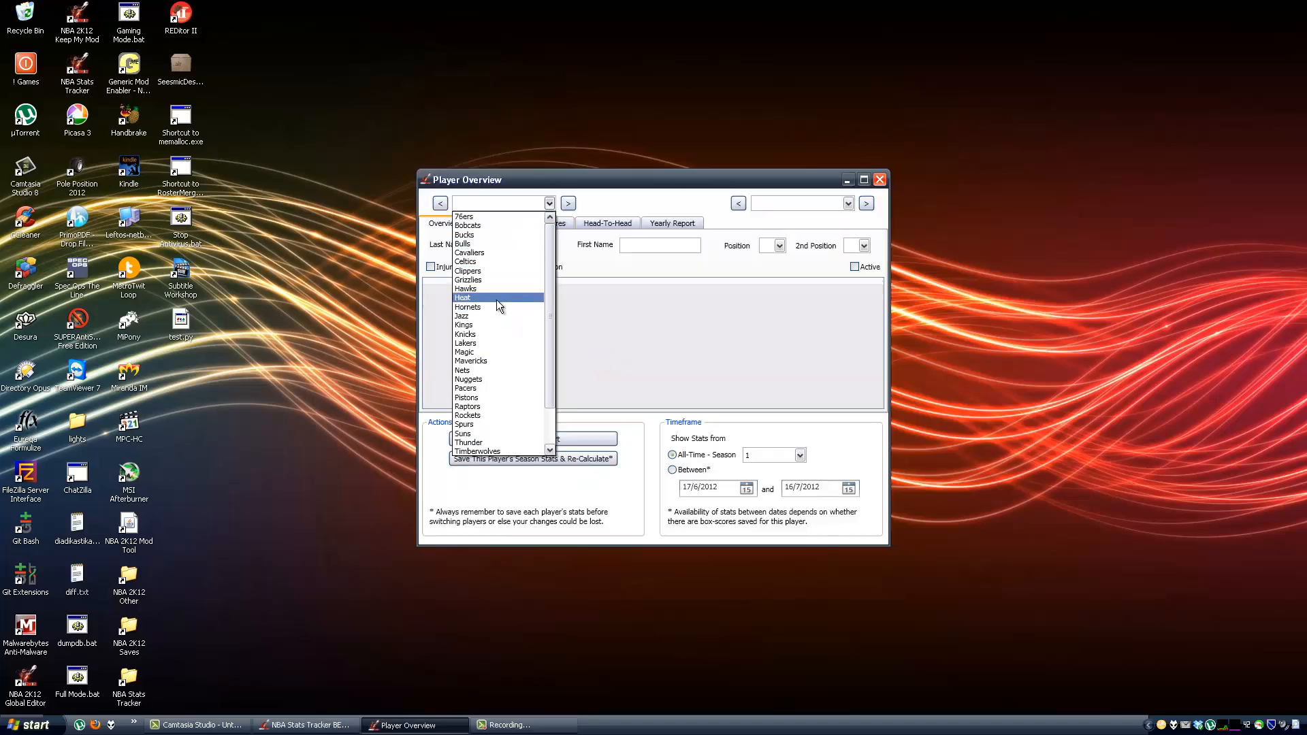
click(496, 298)
click(849, 202)
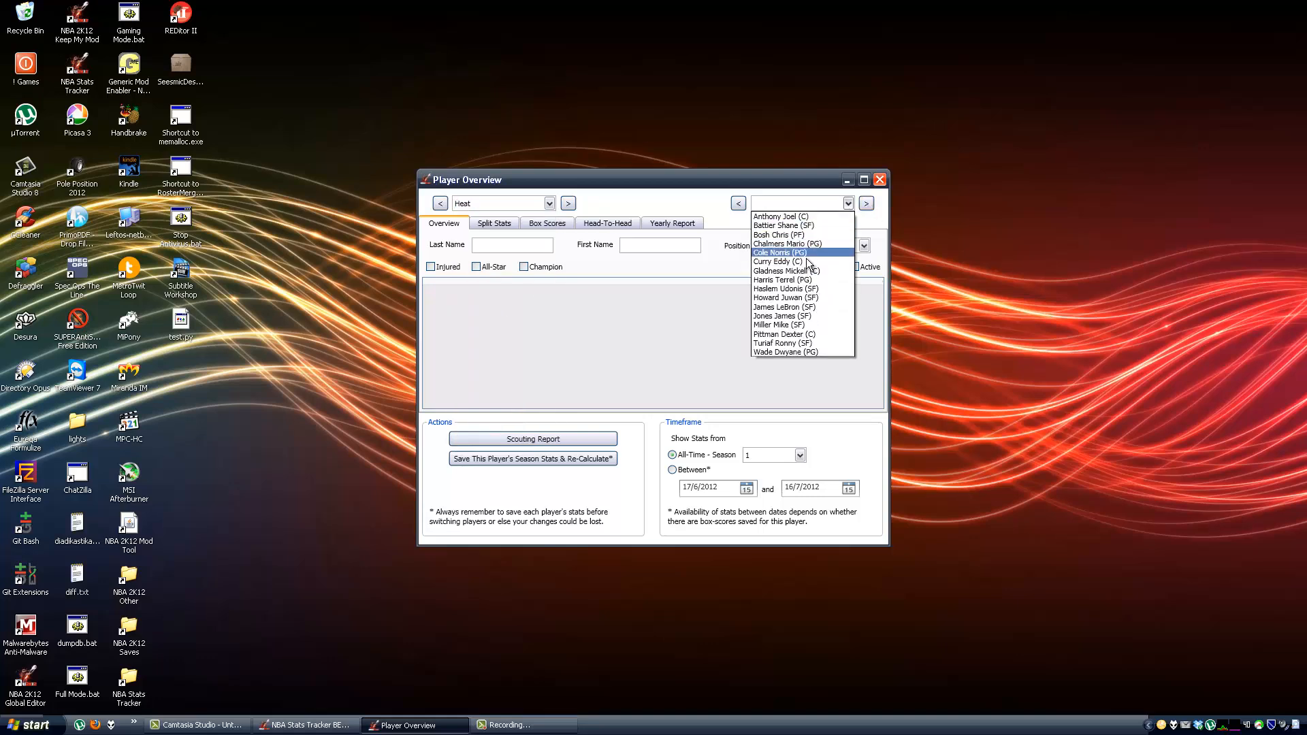
click(794, 307)
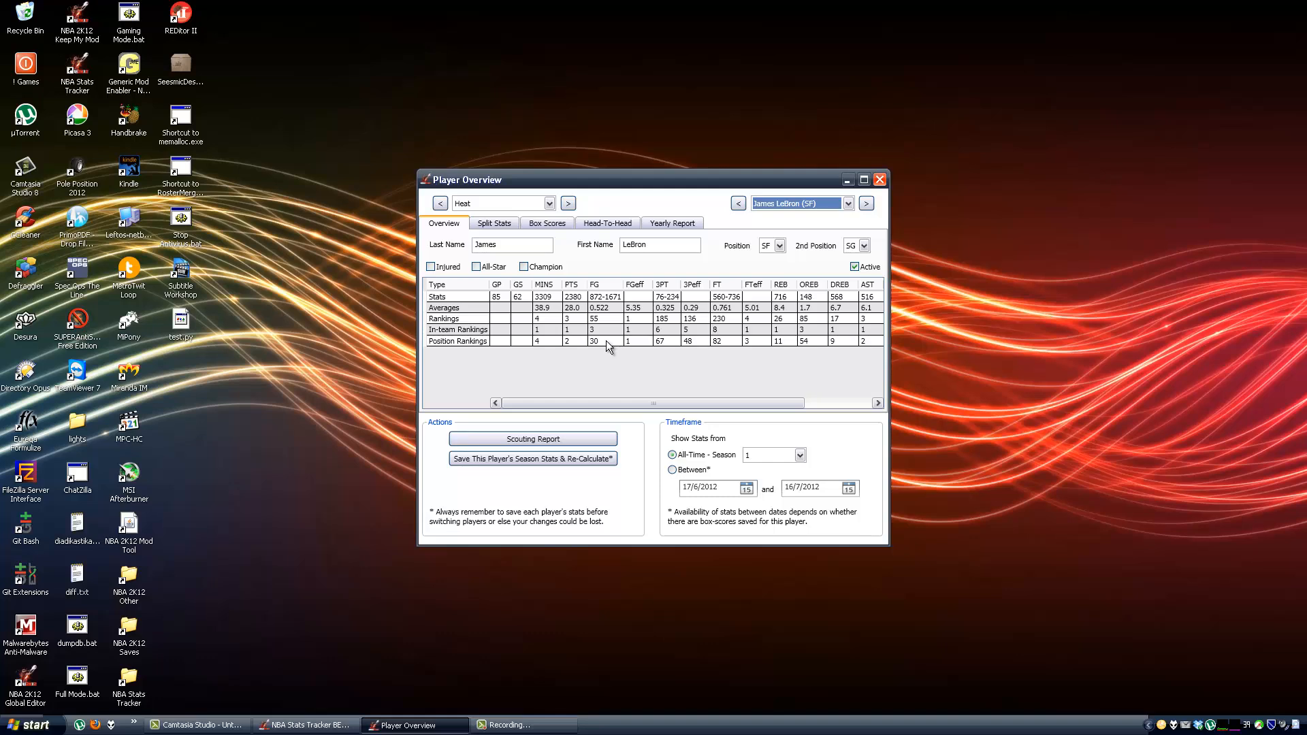
Step: View LeBron James's split stats and box scores
click(496, 225)
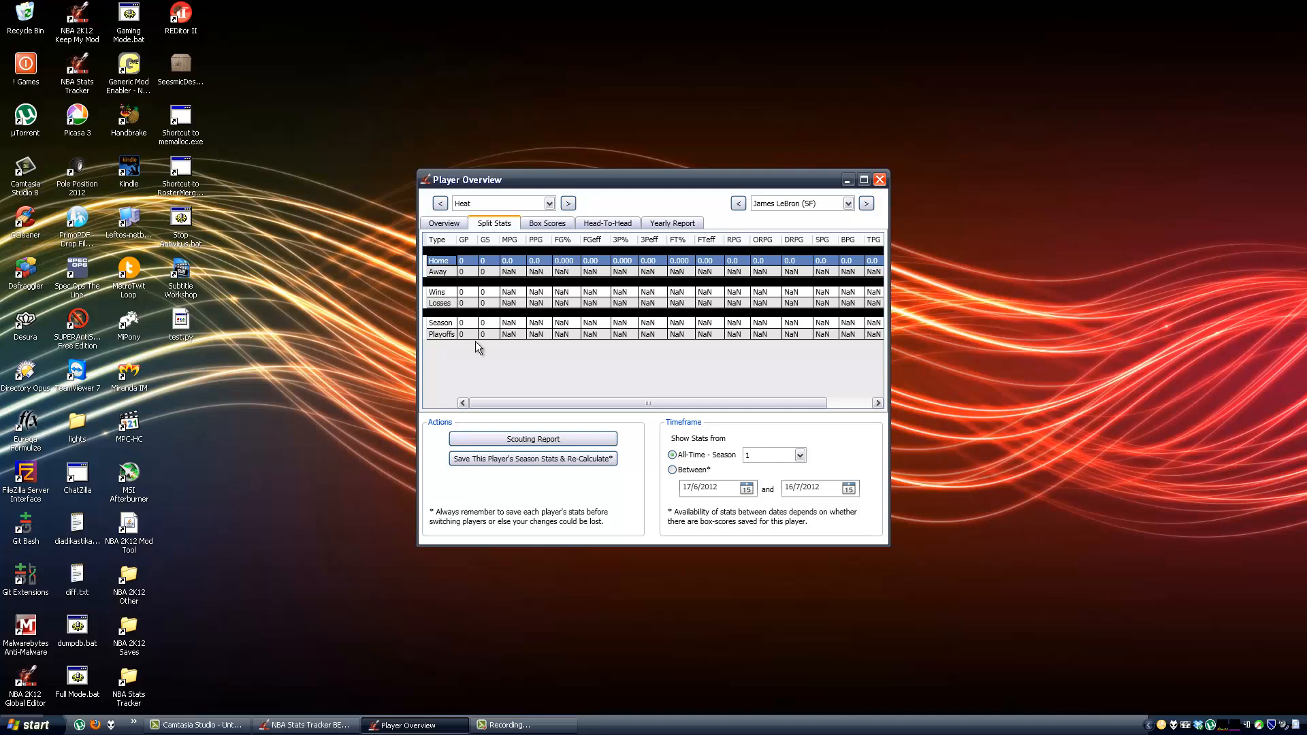
click(546, 223)
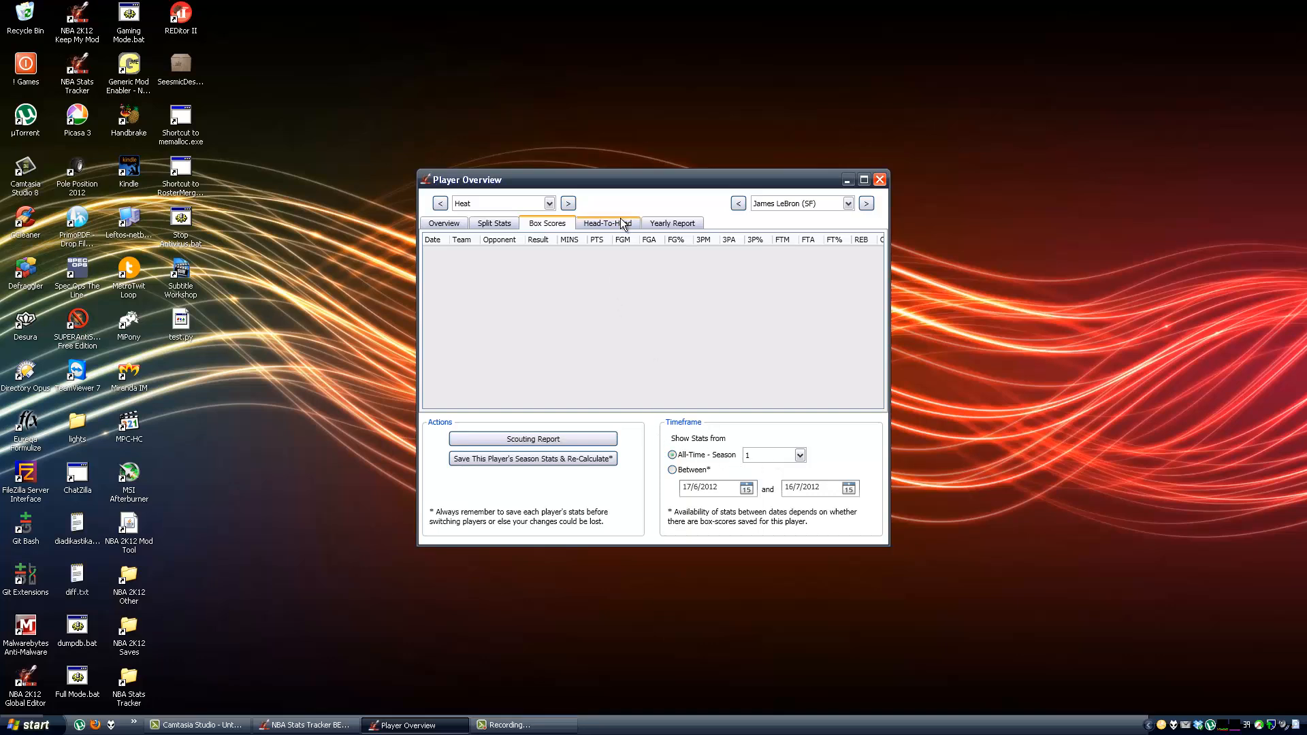
Step: Compare LeBron James head-to-head with the Hawks' Josh Smith (SF)
click(601, 224)
click(549, 244)
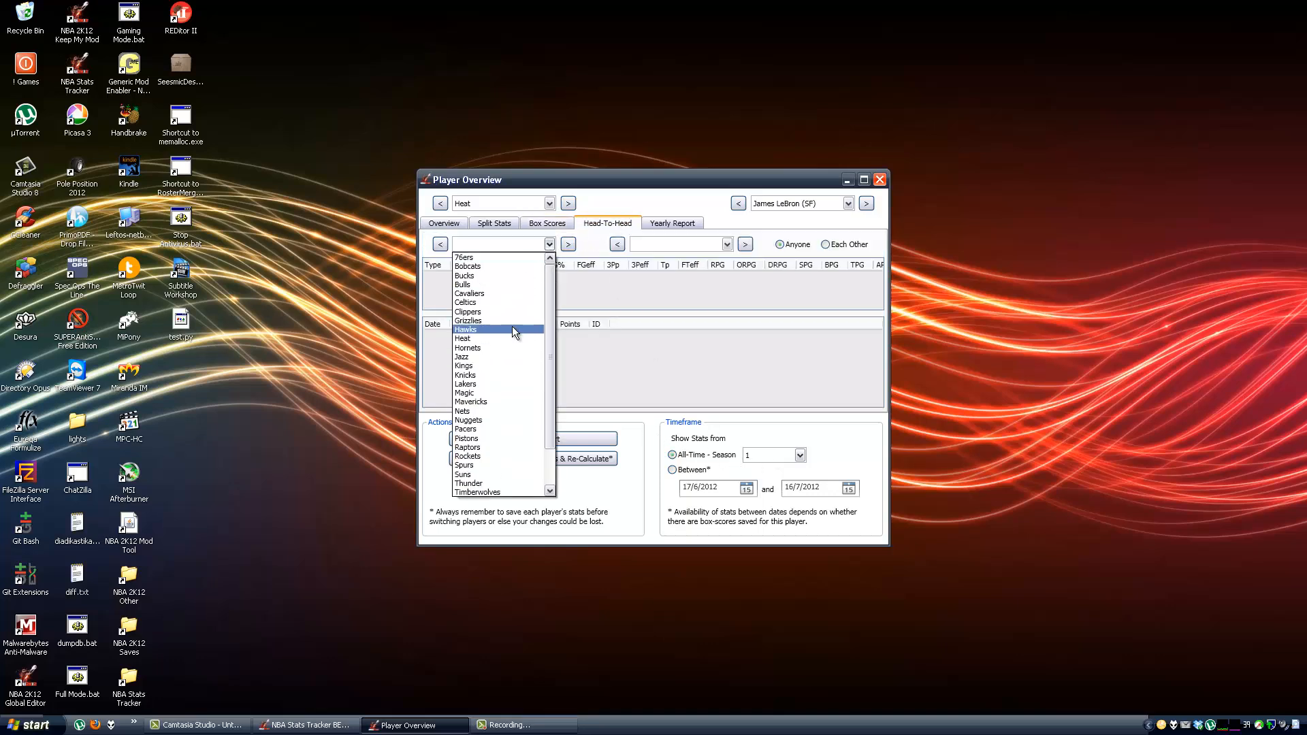
click(512, 325)
click(678, 251)
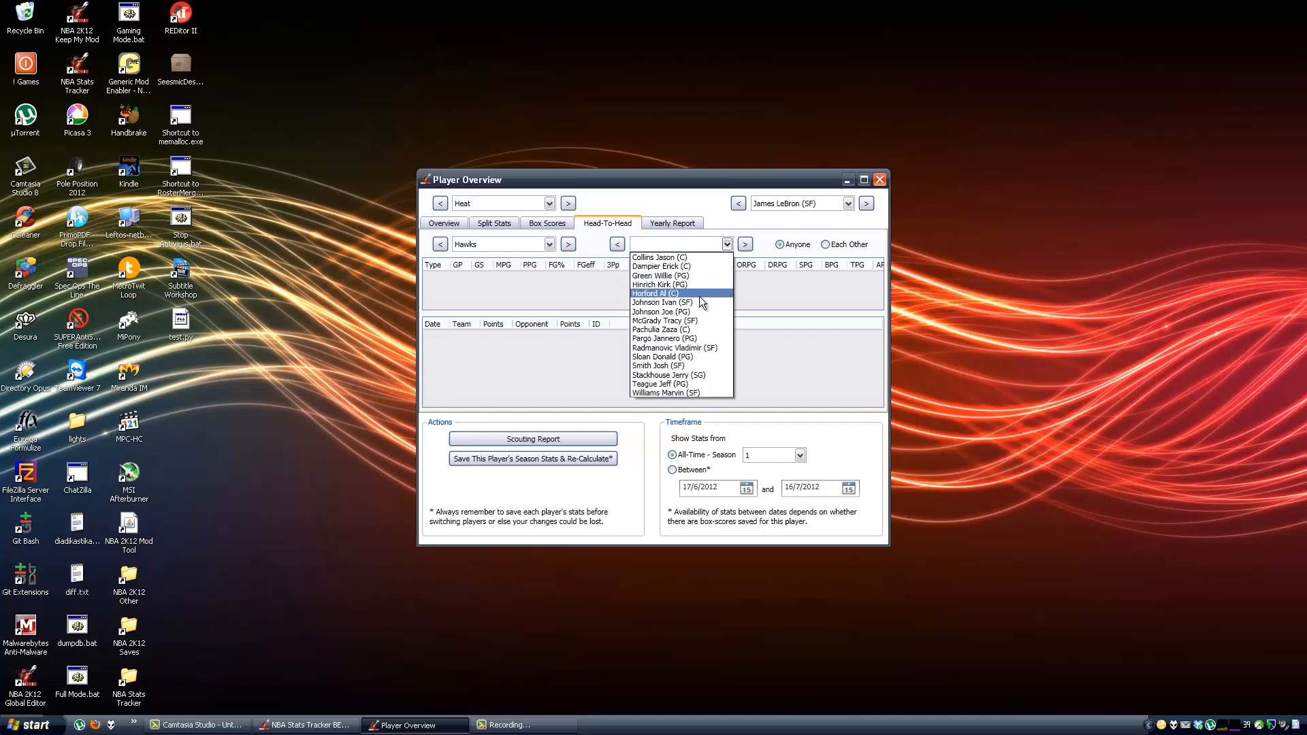
click(696, 365)
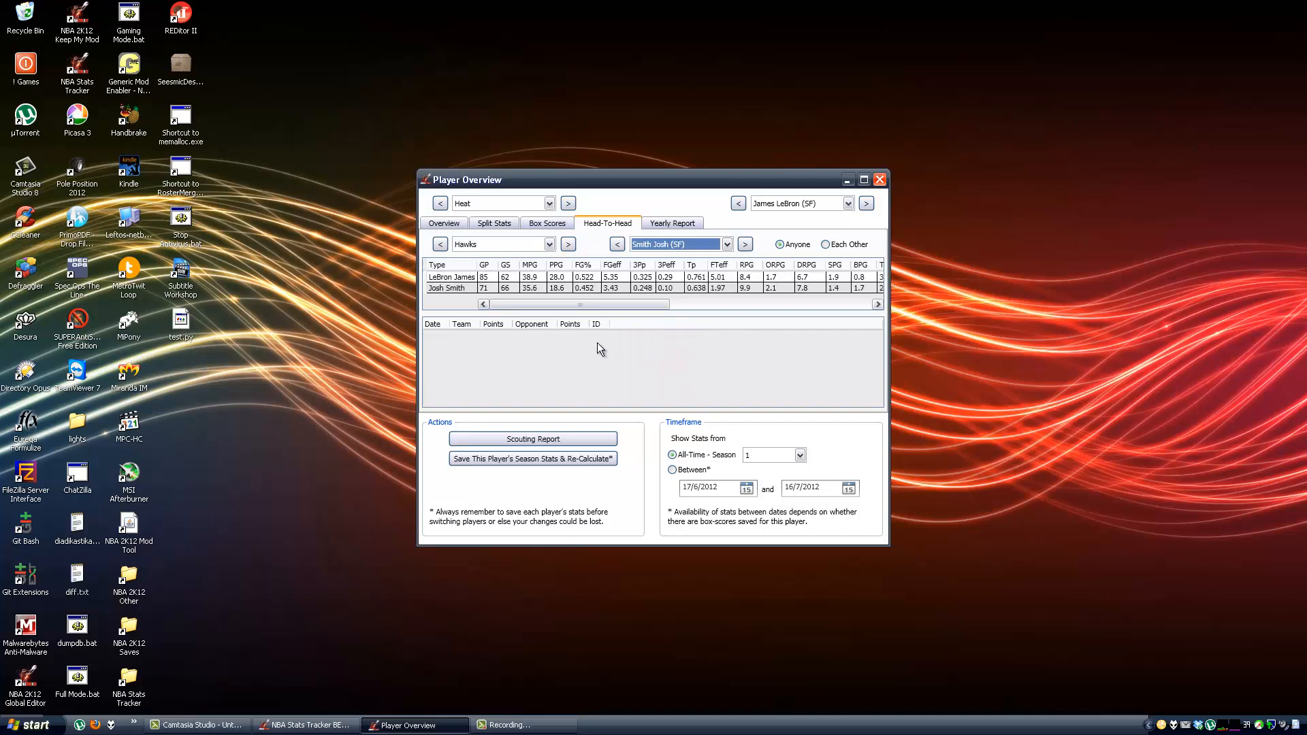
mouse_move(541, 304)
mouse_down()
mouse_move(569, 304)
mouse_move(537, 303)
mouse_up()
Step: View LeBron James's yearly report and close the player overview
click(688, 228)
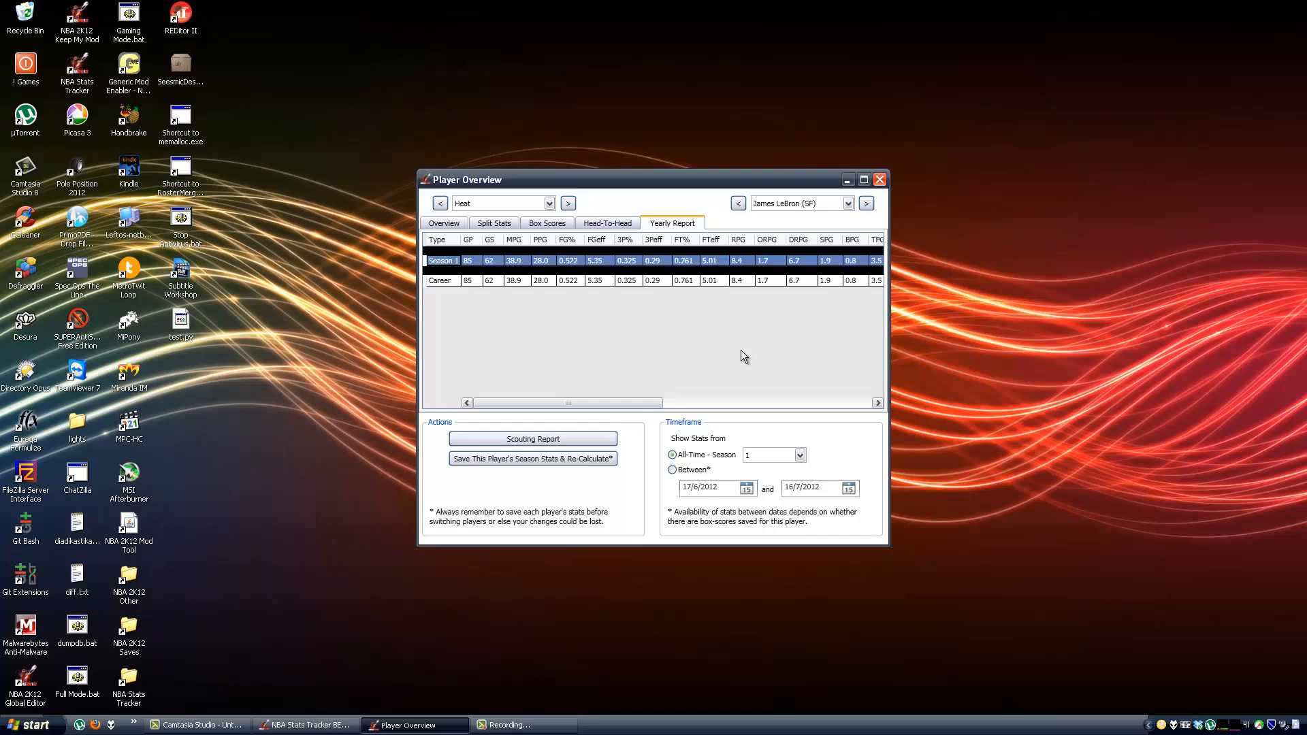
click(879, 179)
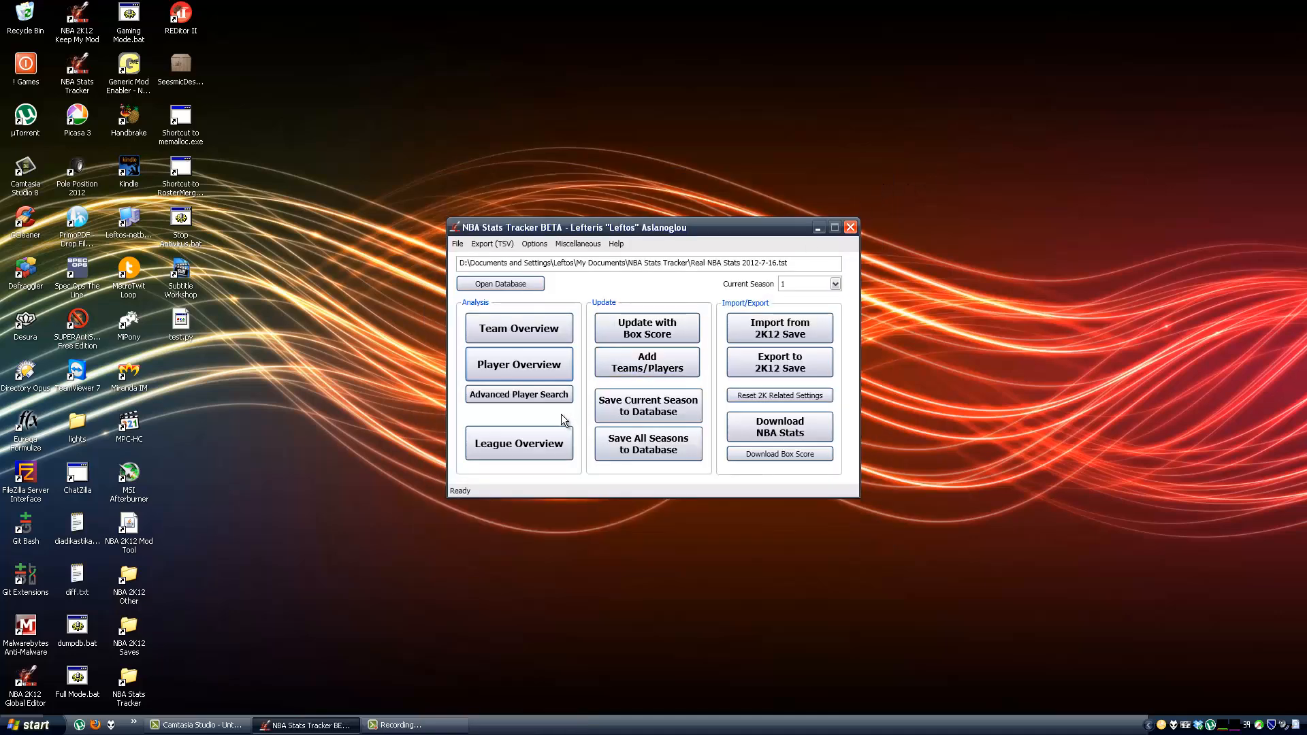
Step: Open the advanced player search and review the last-name matching and position options, keeping Contains and Any
click(557, 401)
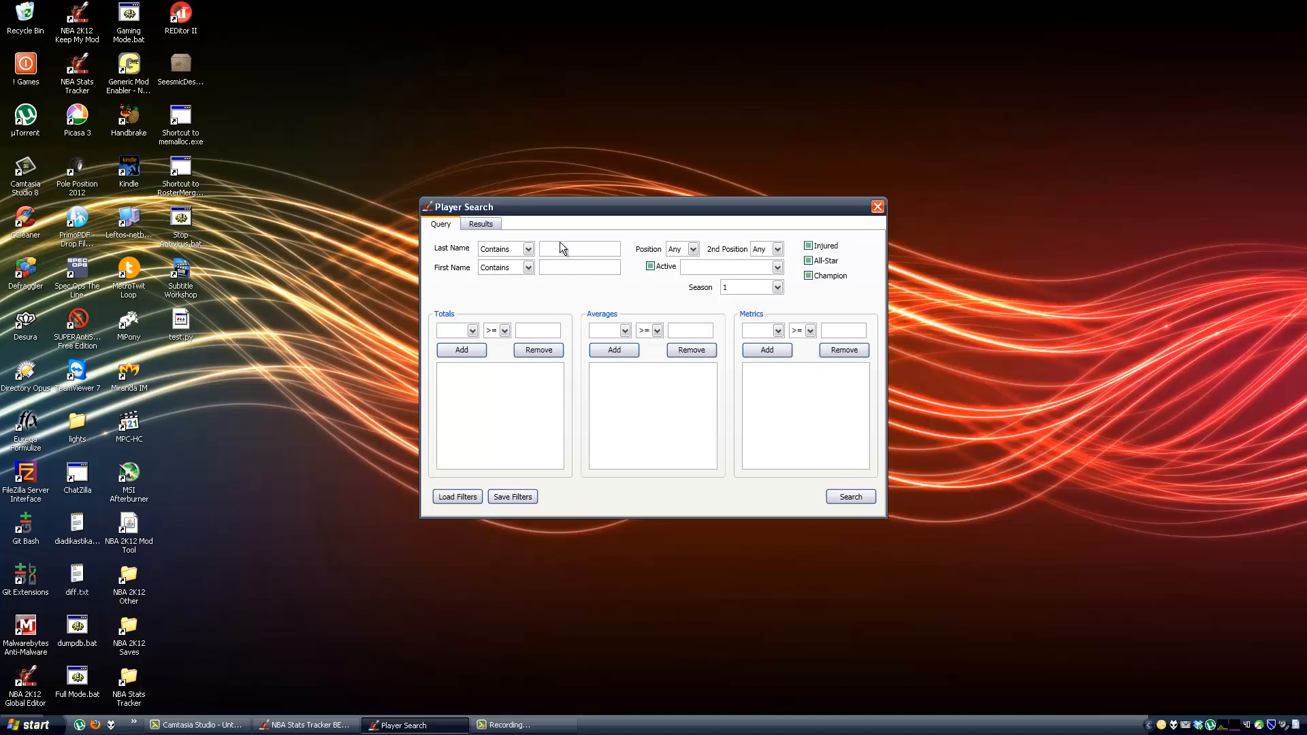
click(503, 248)
click(625, 266)
click(502, 248)
click(504, 258)
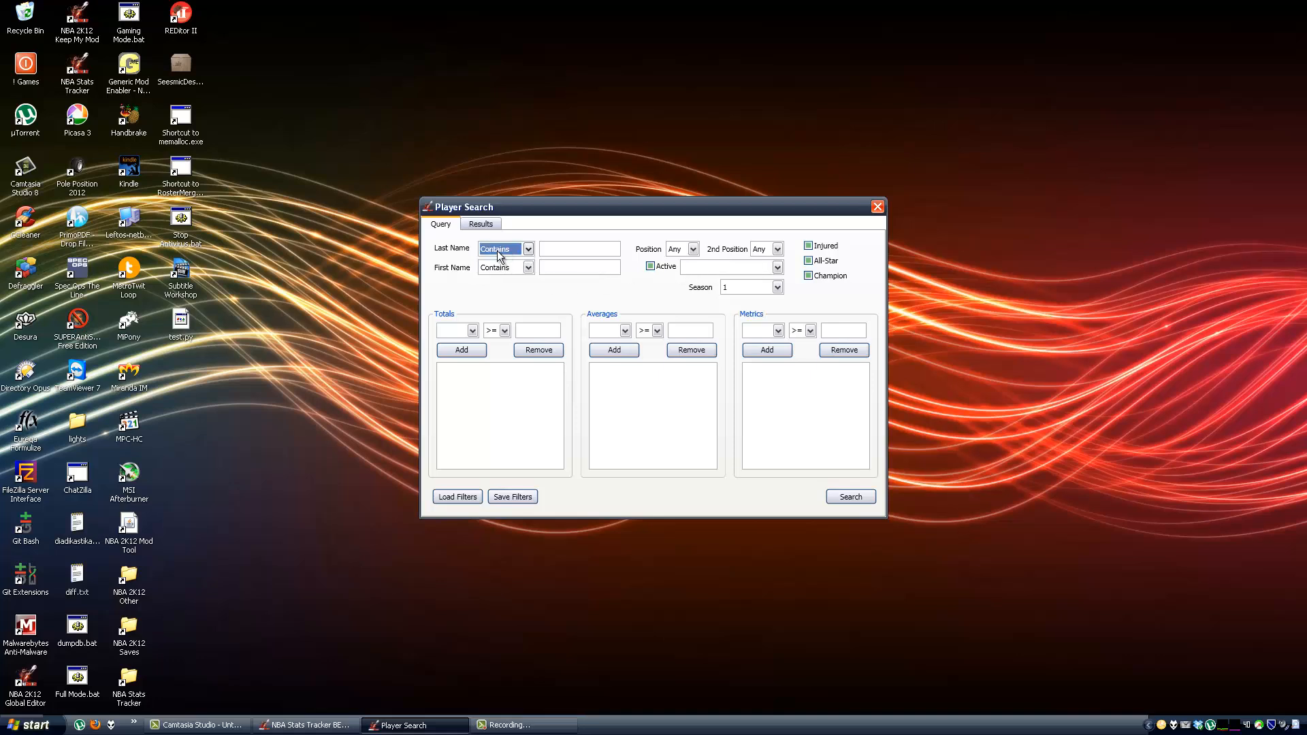
click(681, 250)
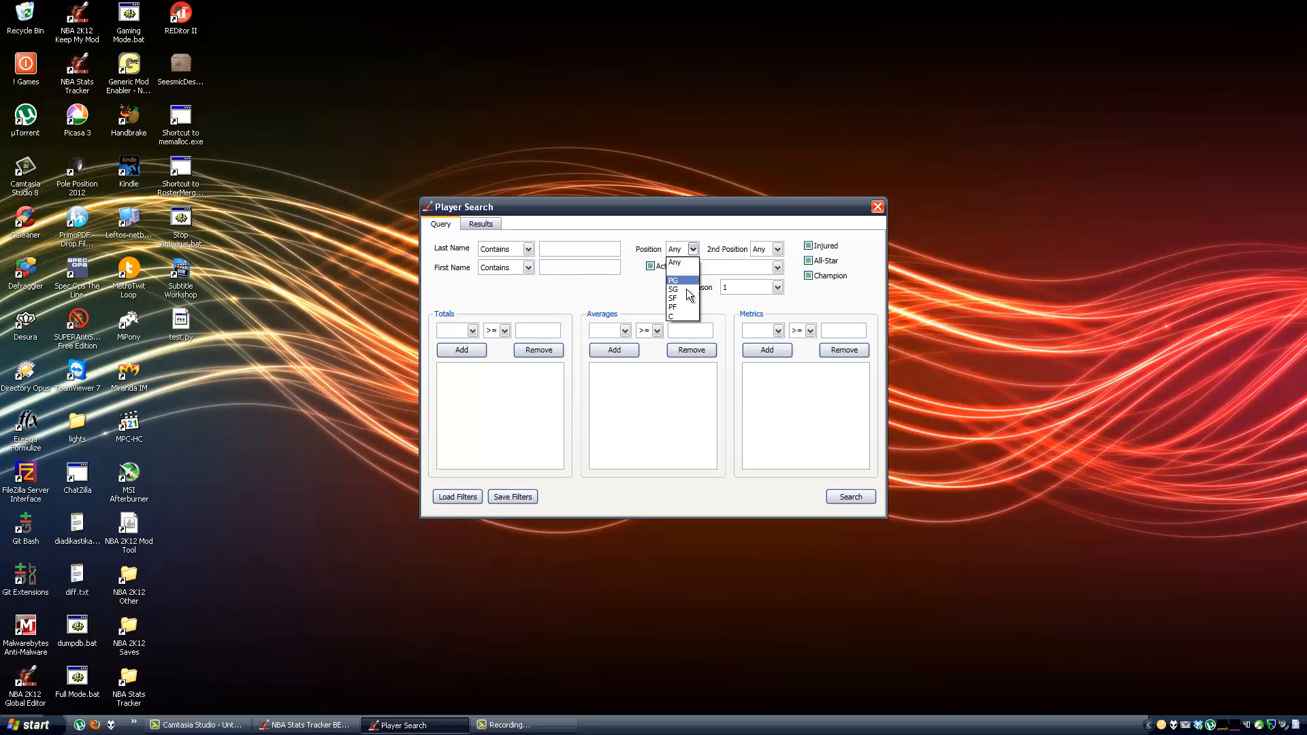
click(695, 263)
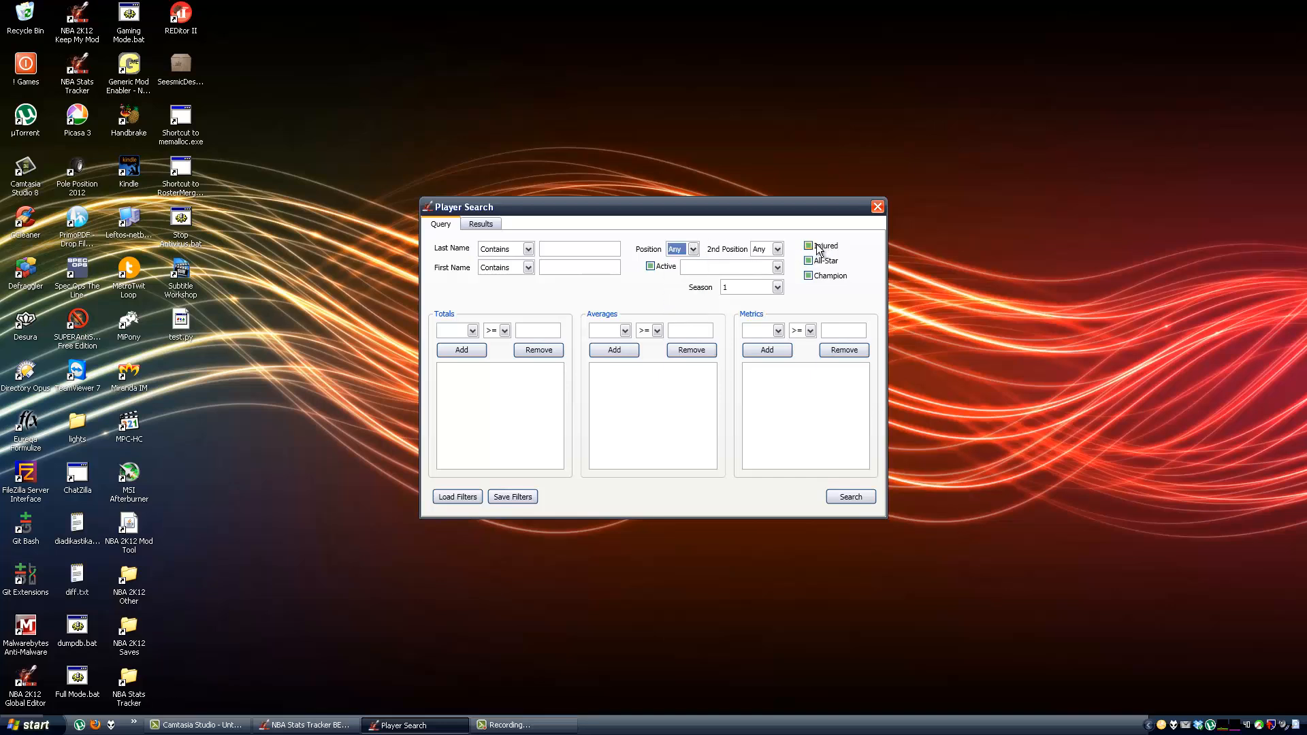
Step: Select 3PM as the totals stat and add an averages filter of 3P% >= 0.4
click(455, 332)
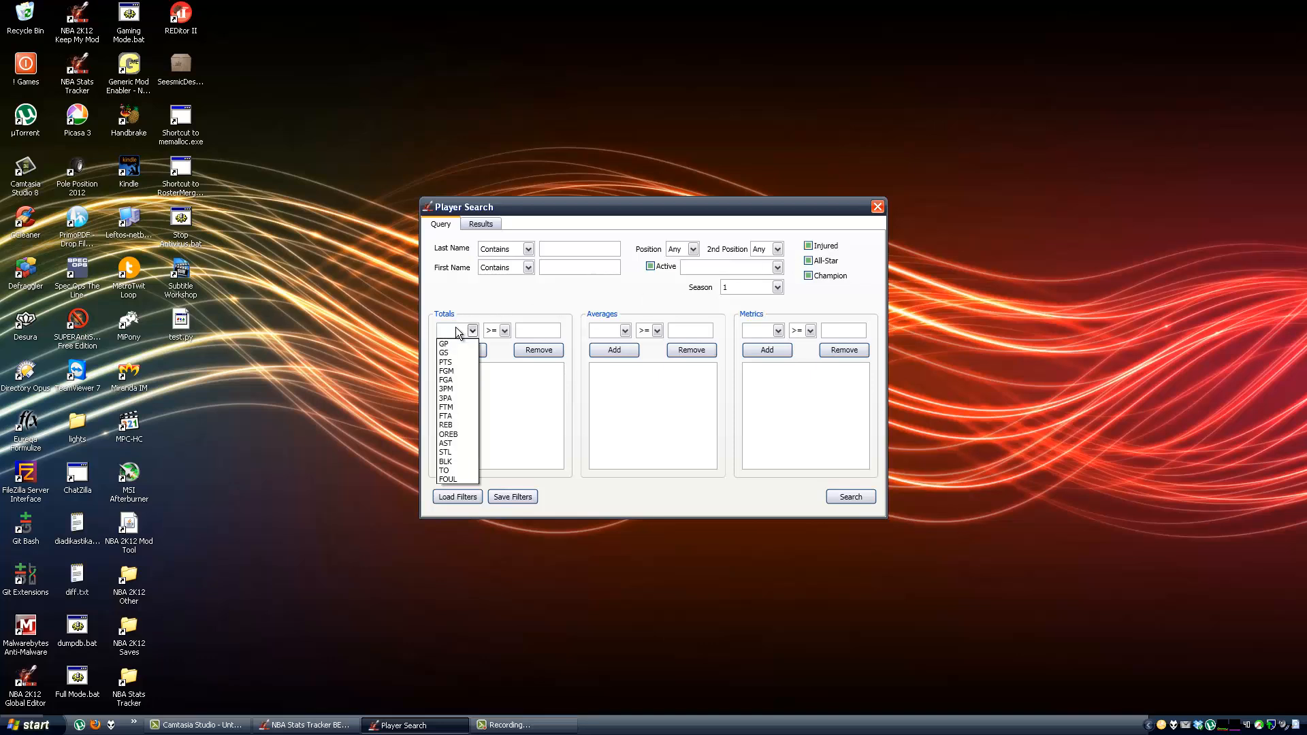
click(459, 387)
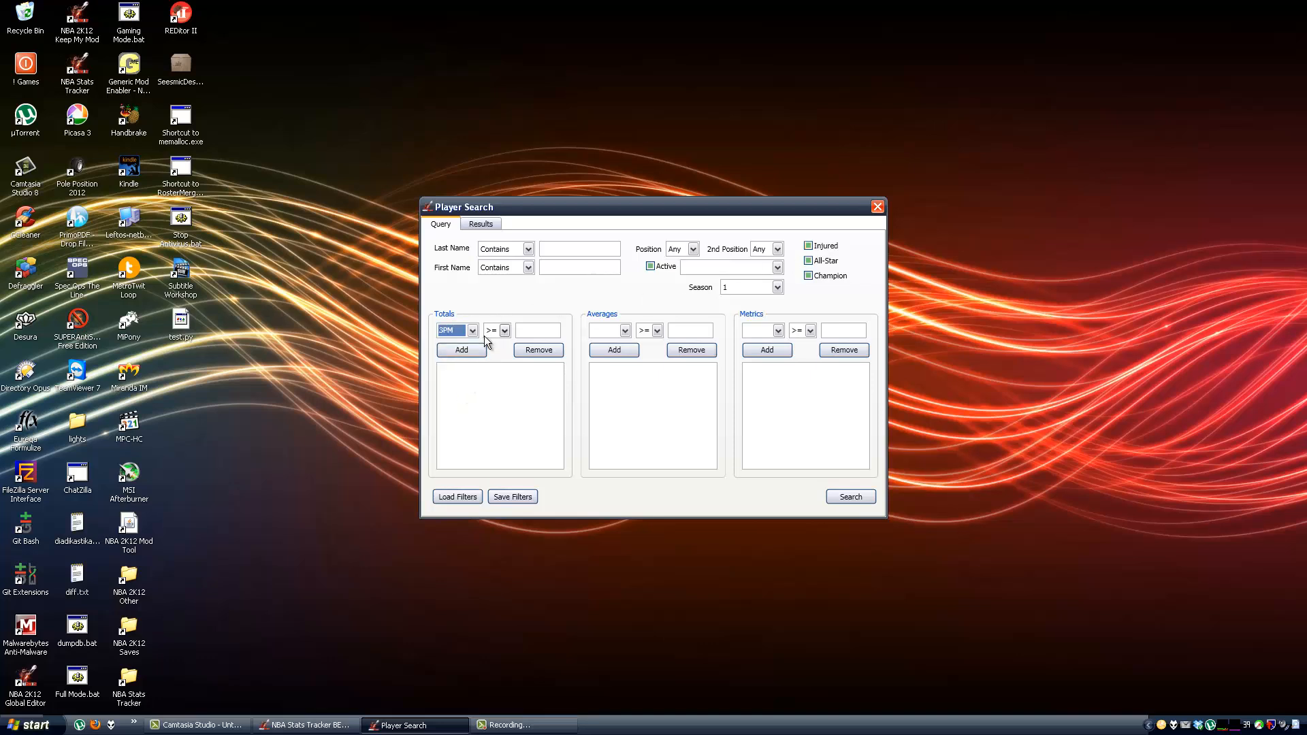
click(613, 330)
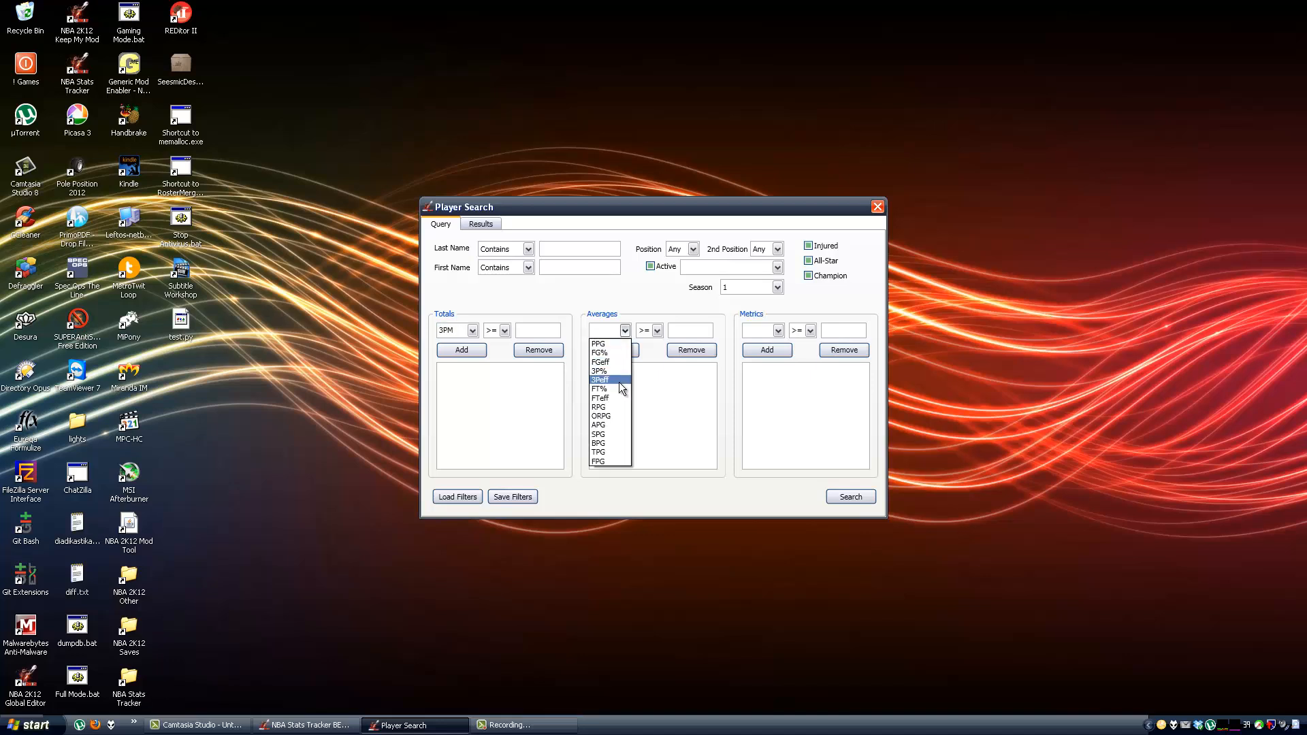
click(618, 371)
click(688, 331)
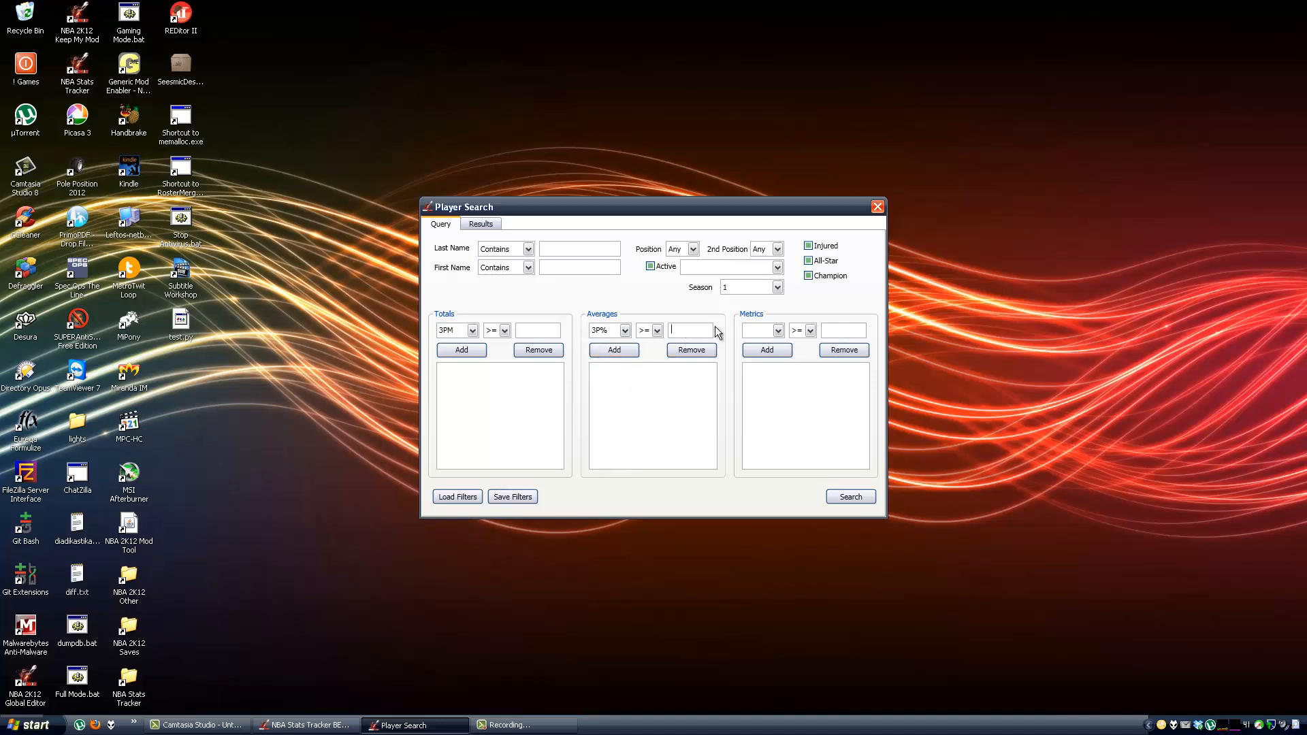
click(615, 350)
Step: Add an averages filter of FT% <= 0.85 and run the player search
click(625, 331)
click(615, 387)
click(645, 331)
click(656, 353)
click(686, 331)
text(0.85)
click(614, 350)
click(844, 497)
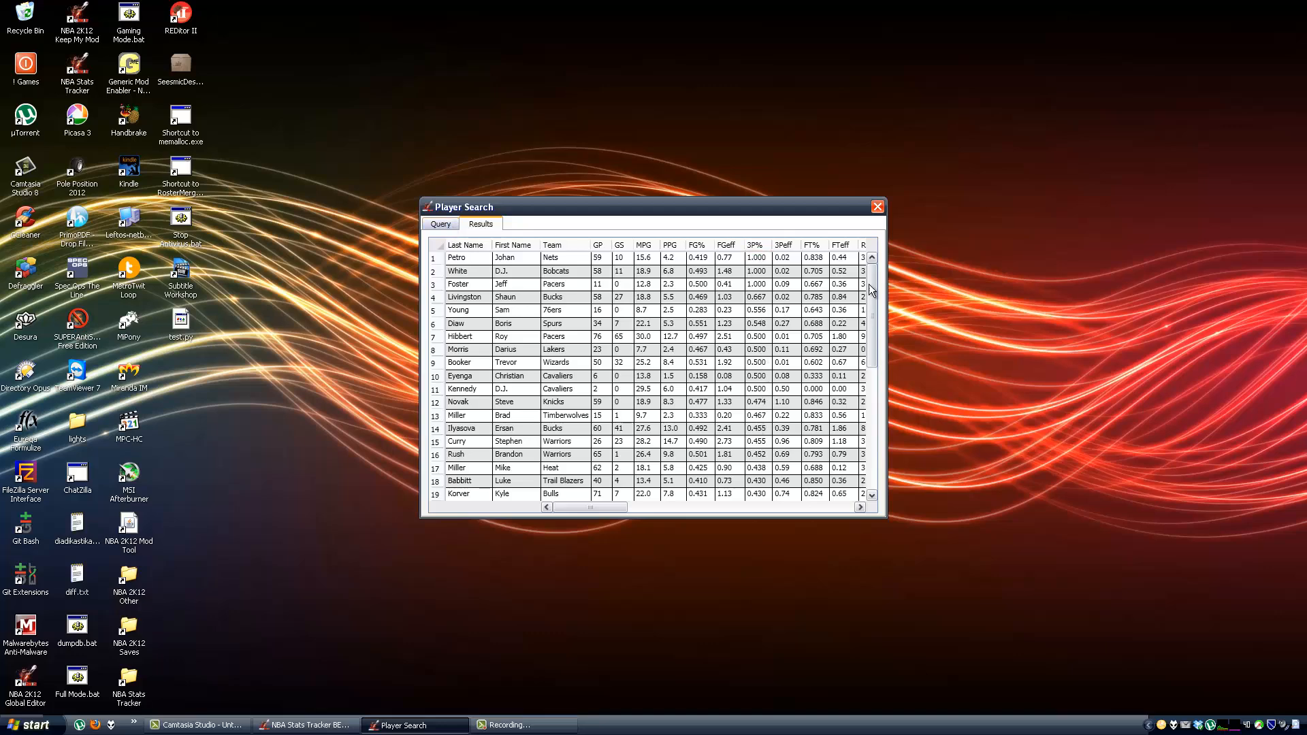
Step: Look through the player search results and recheck the filters in the query
scroll(870, 292, down, 1)
drag(869, 316, 861, 252)
click(439, 224)
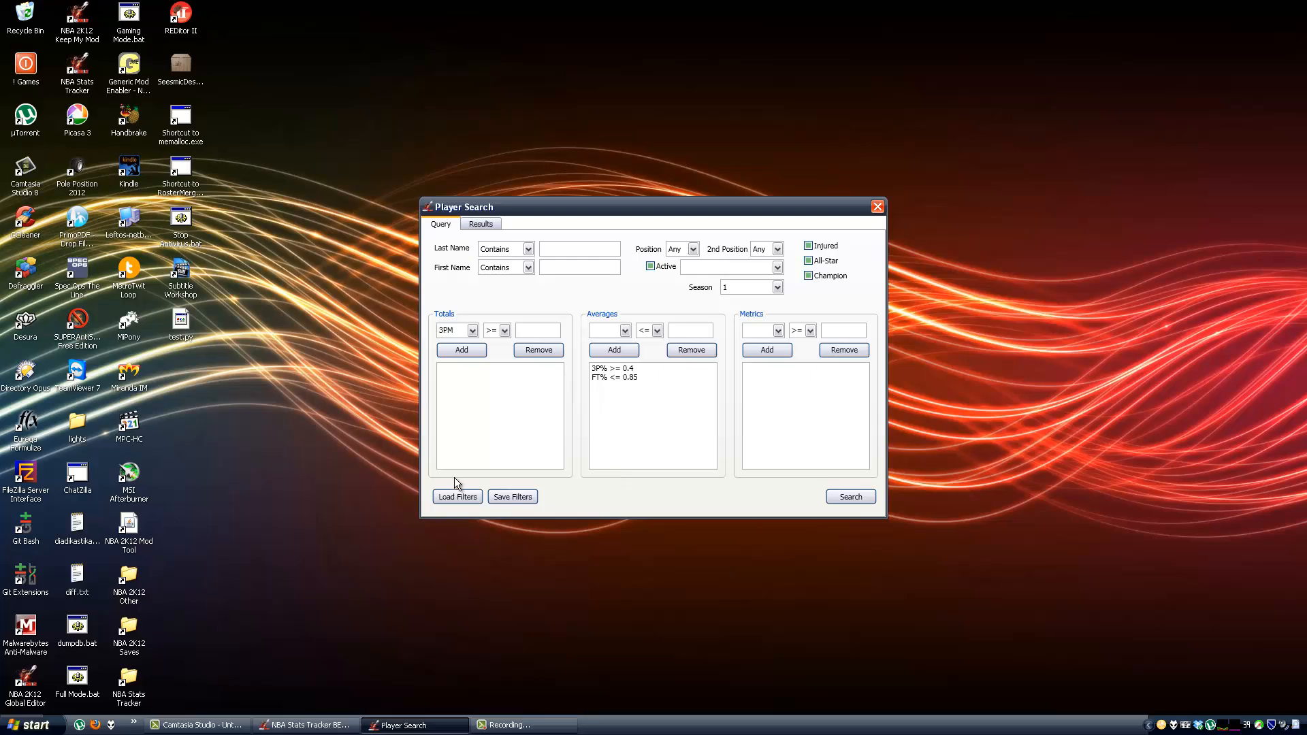
click(479, 227)
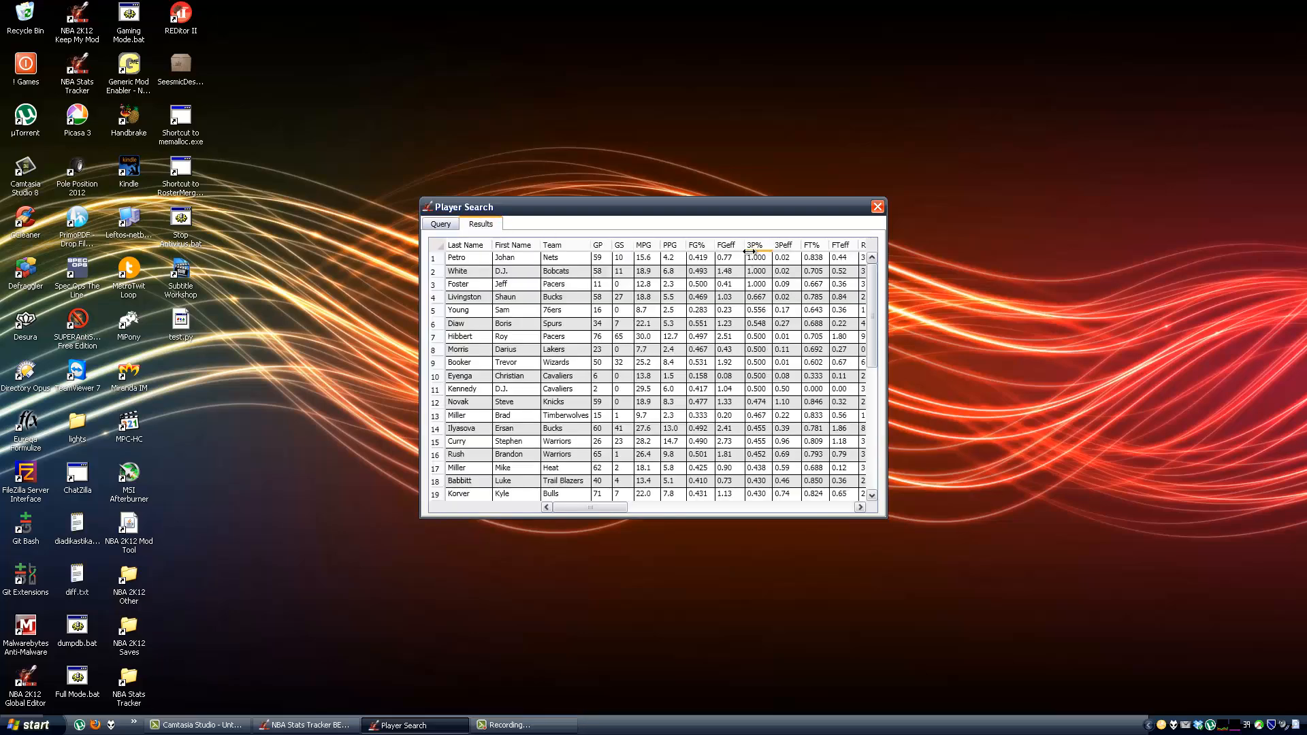
mouse_move(873, 286)
mouse_down()
mouse_move(882, 406)
mouse_move(874, 262)
mouse_up()
drag(564, 507, 580, 507)
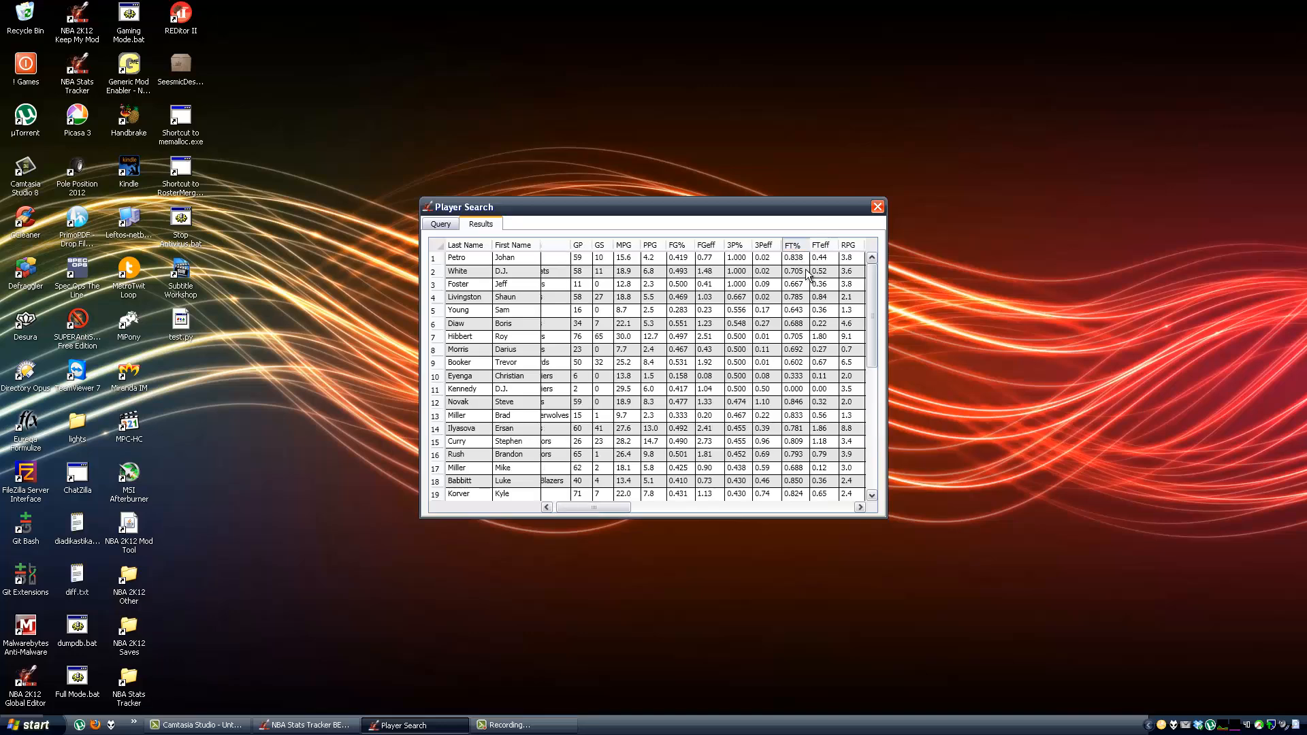
Step: Sort the player search results by FT% in descending order, then close the player search
click(794, 245)
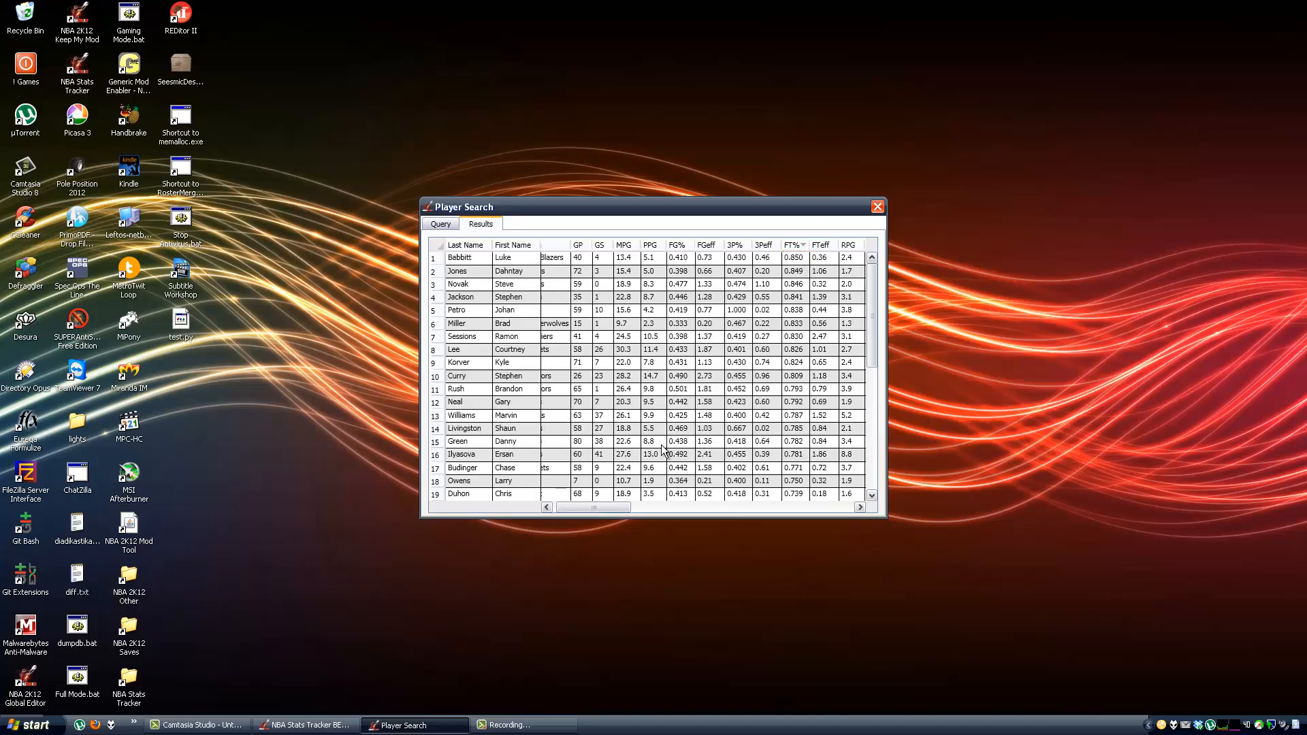
drag(606, 507, 603, 507)
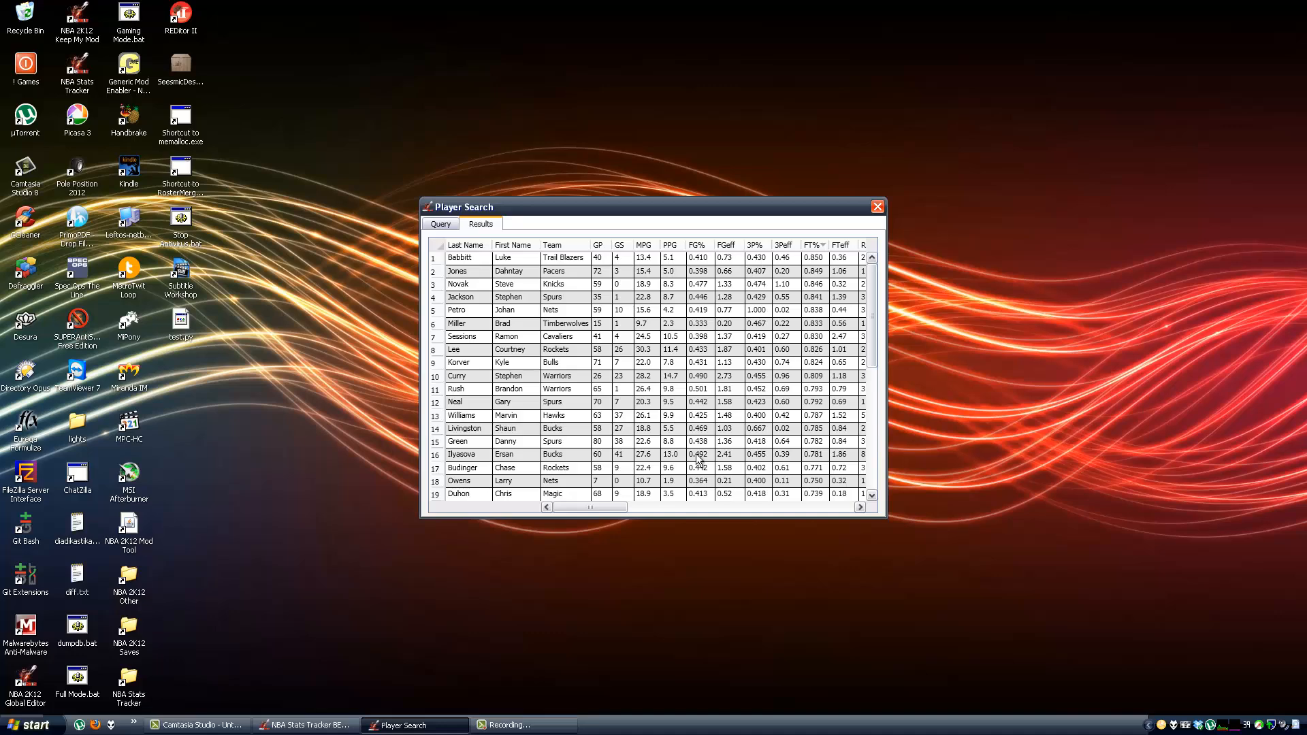
mouse_move(600, 508)
mouse_down()
mouse_move(836, 508)
mouse_move(583, 507)
mouse_up()
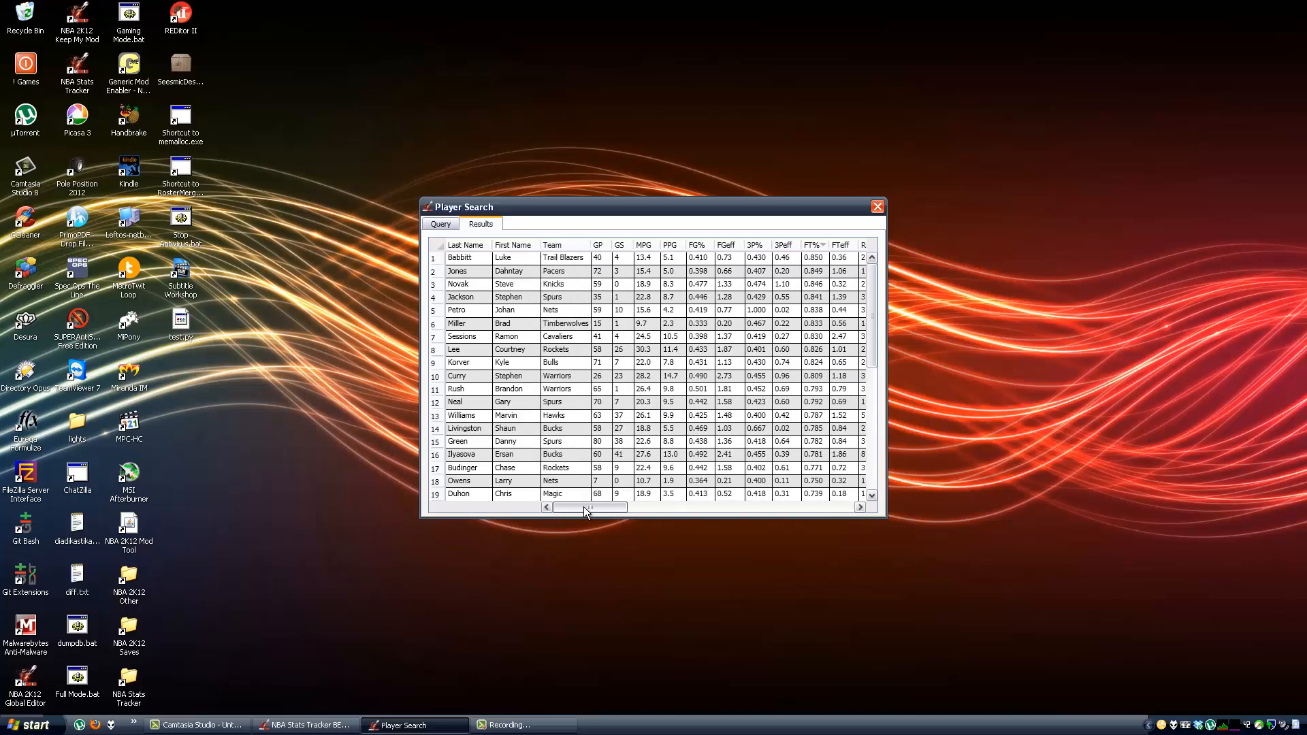
click(879, 211)
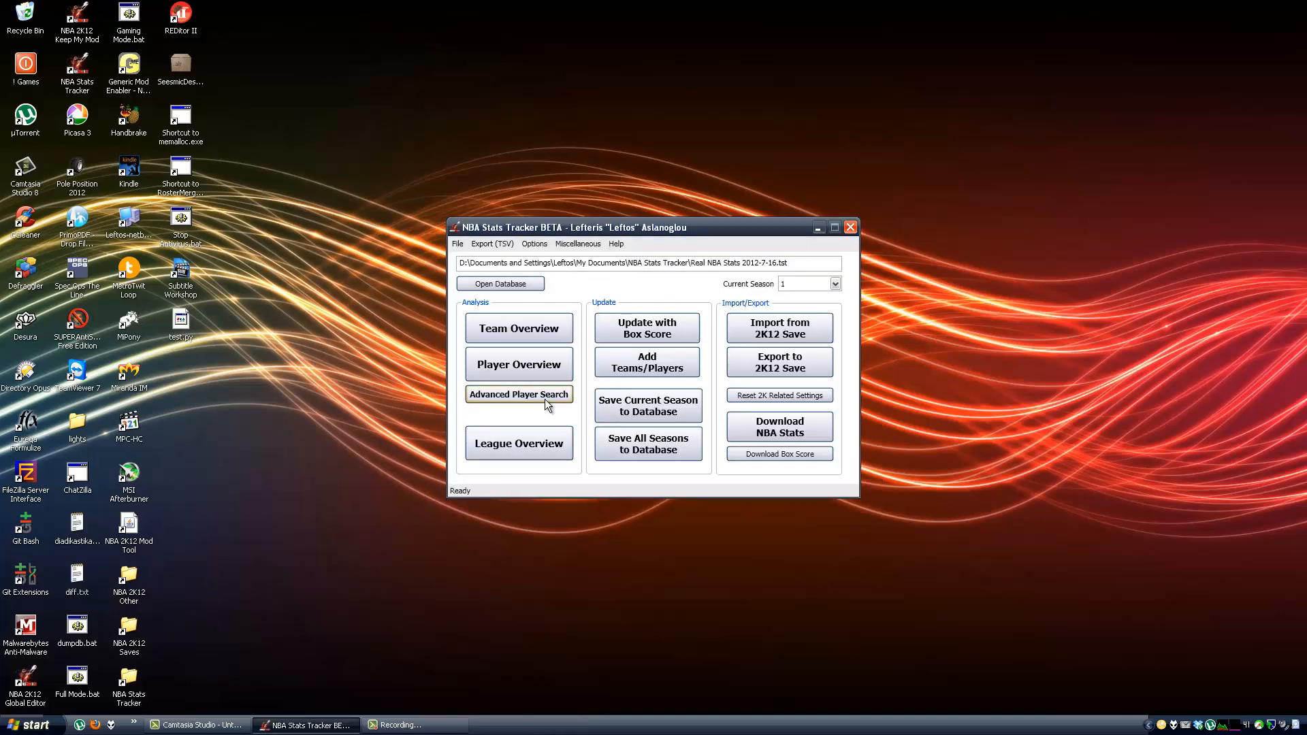
Step: Open the league overview and examine the season team stats down to the lowest-ranked team
click(518, 434)
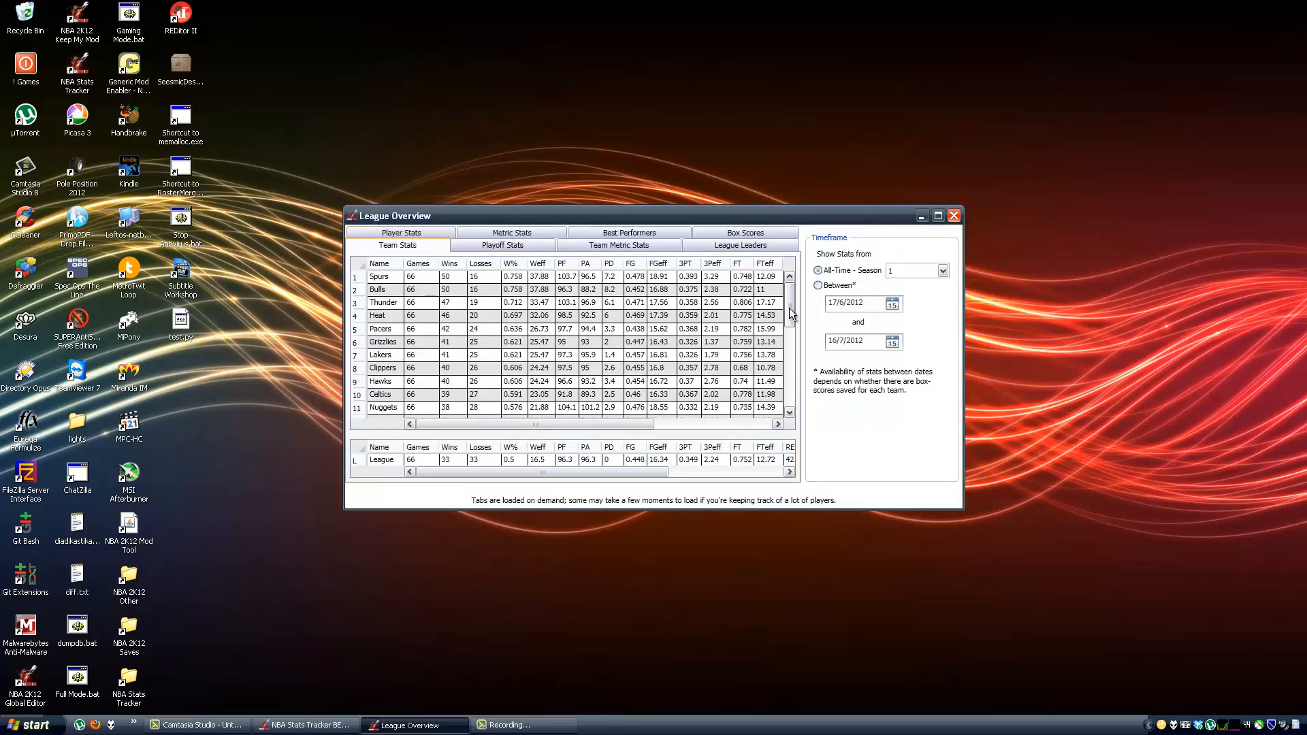
drag(790, 294, 792, 389)
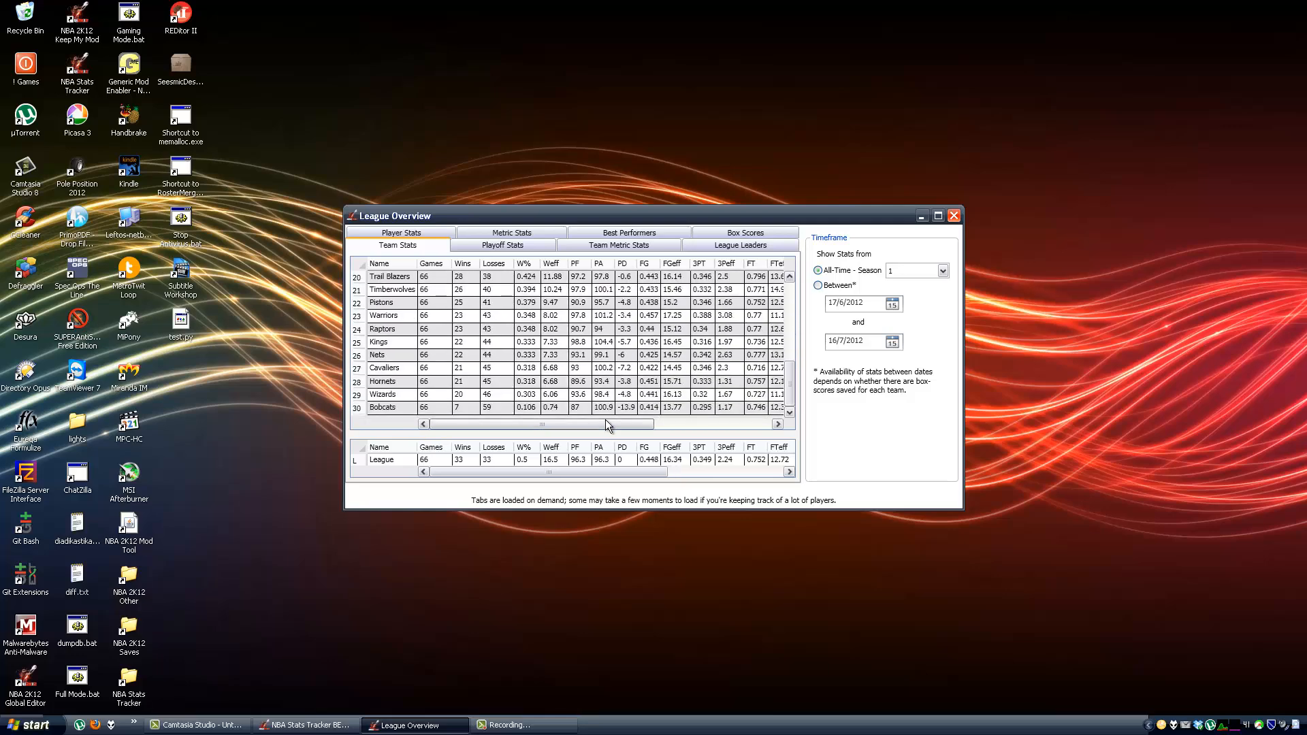
drag(606, 422, 557, 472)
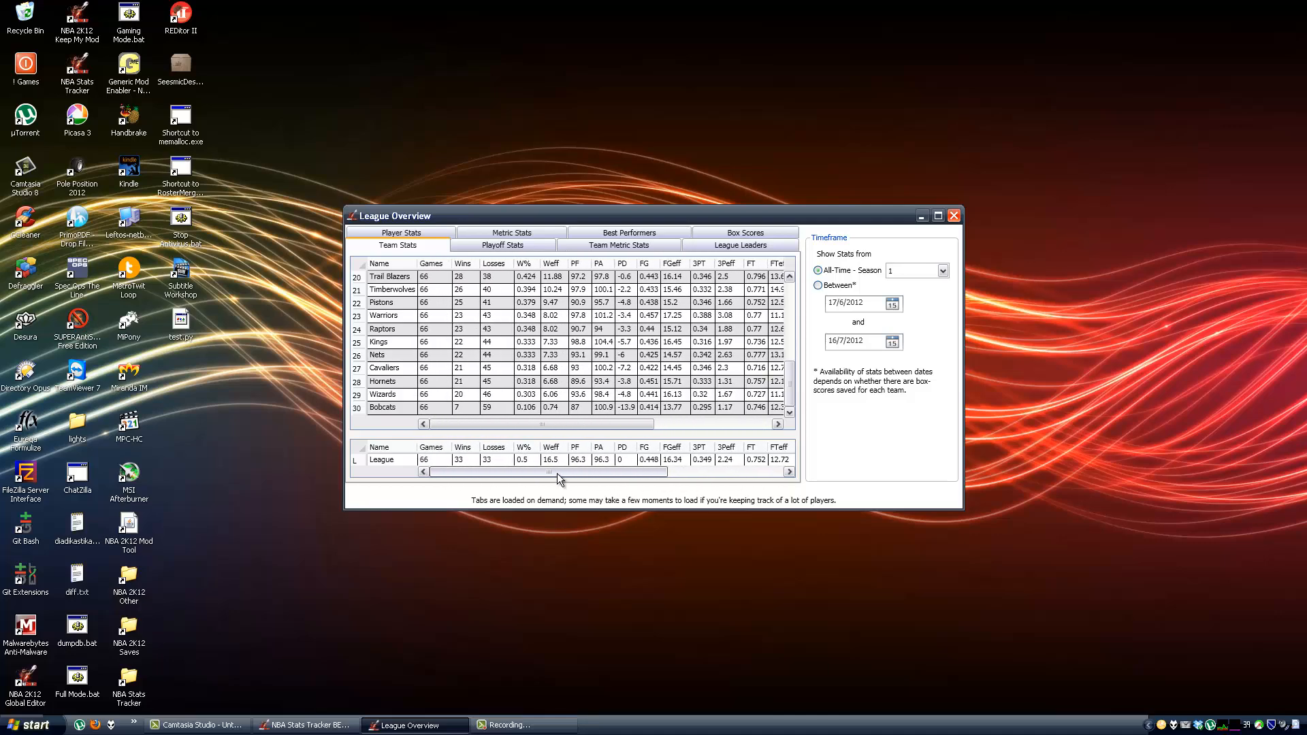
Step: Examine the league's playoff stats for all teams along with the league averages row
click(507, 251)
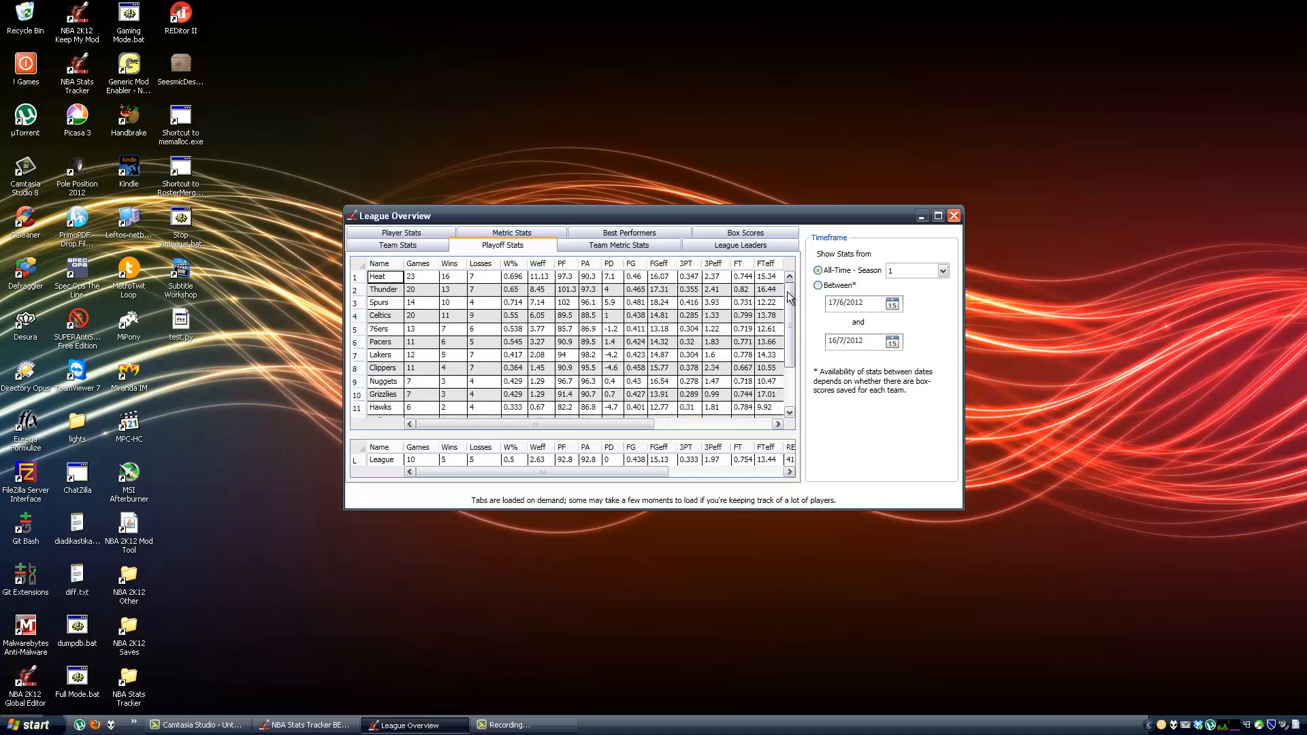
drag(787, 291, 794, 338)
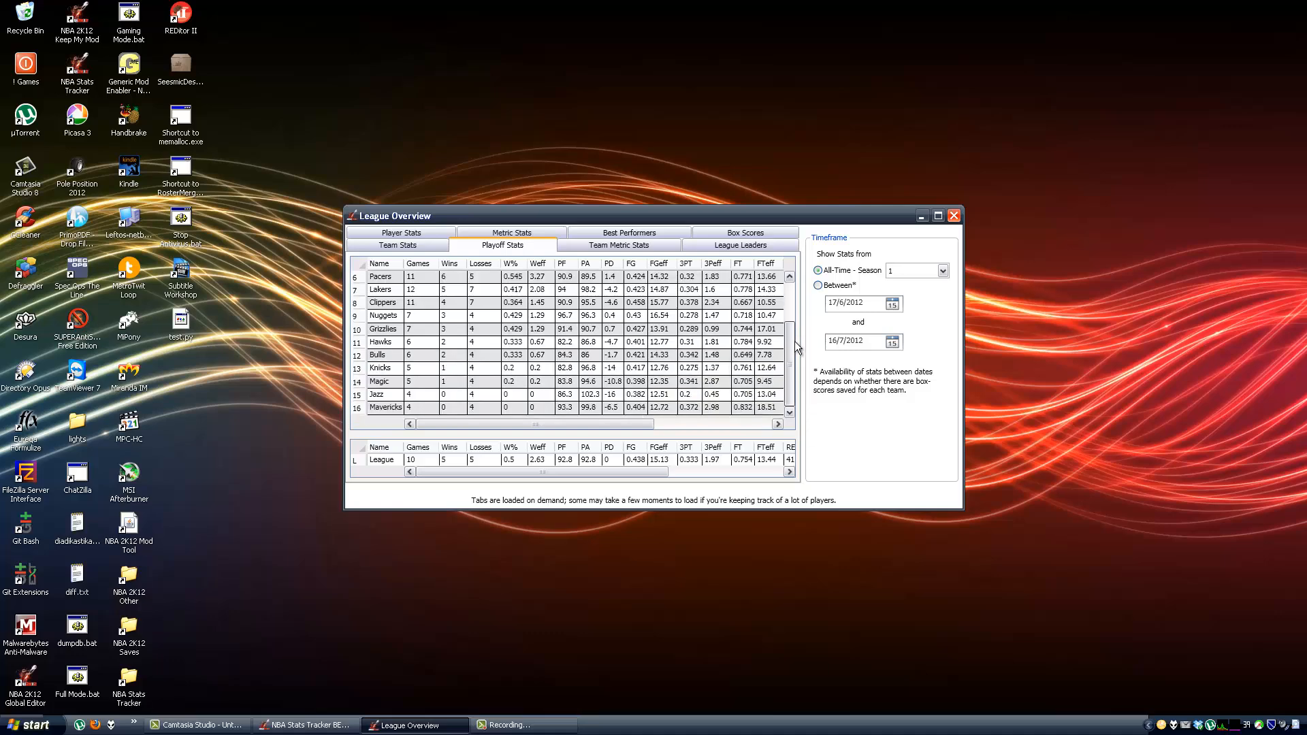
drag(795, 337, 794, 294)
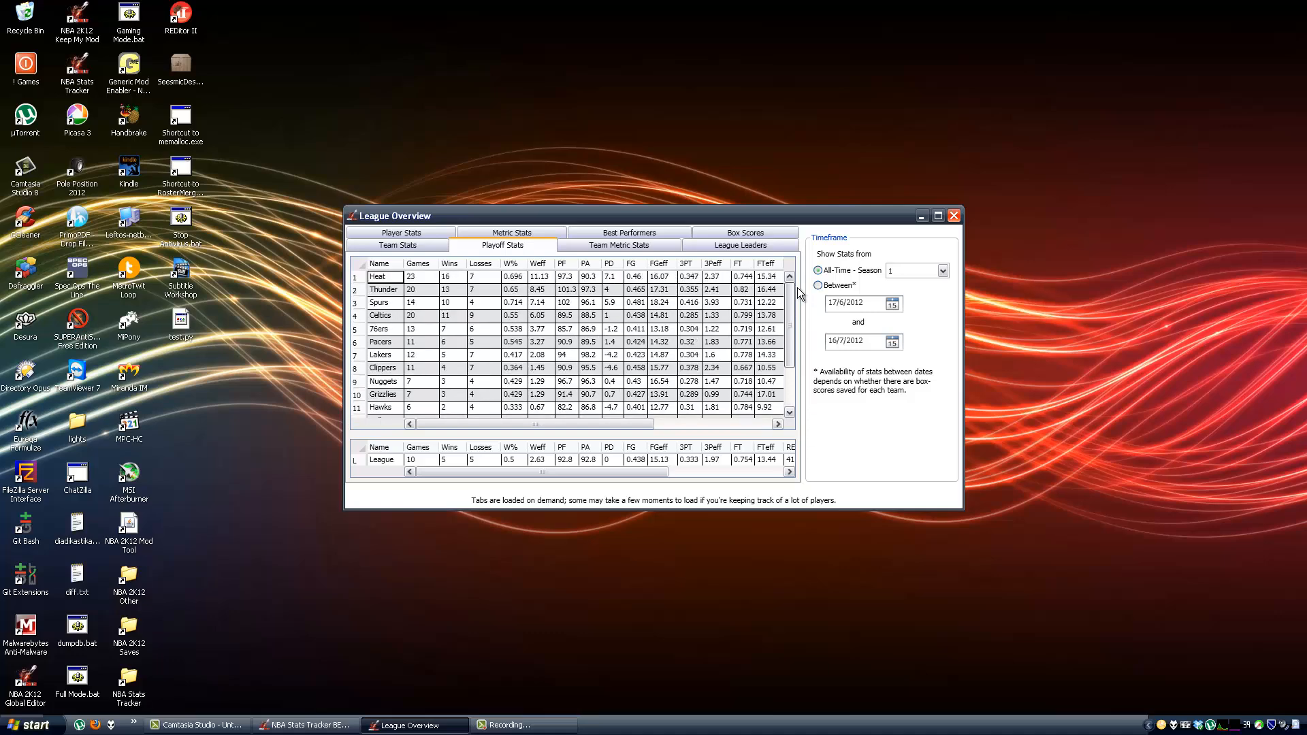
mouse_move(465, 424)
mouse_down()
mouse_move(561, 420)
mouse_move(452, 427)
mouse_up()
drag(452, 471, 600, 470)
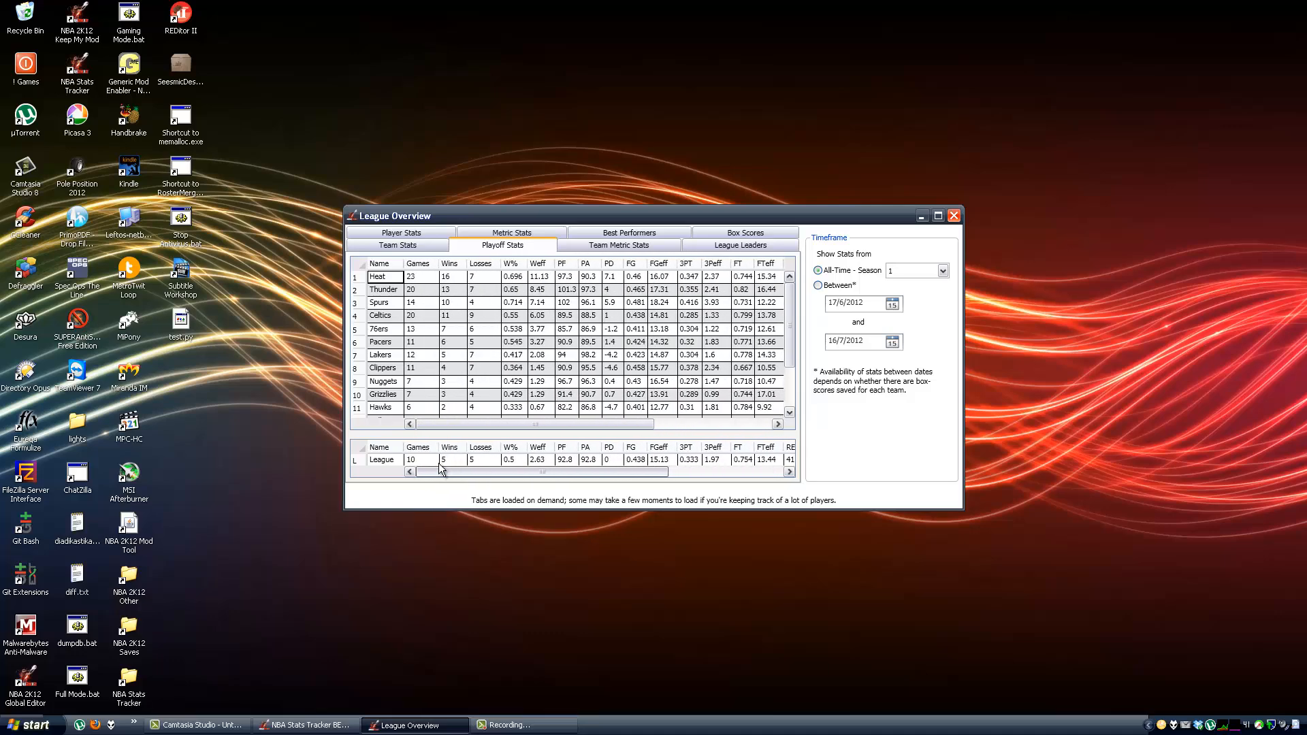
Step: View the team metric stats and the league leaders, sorting the leaders by 3P% in descending order
click(618, 245)
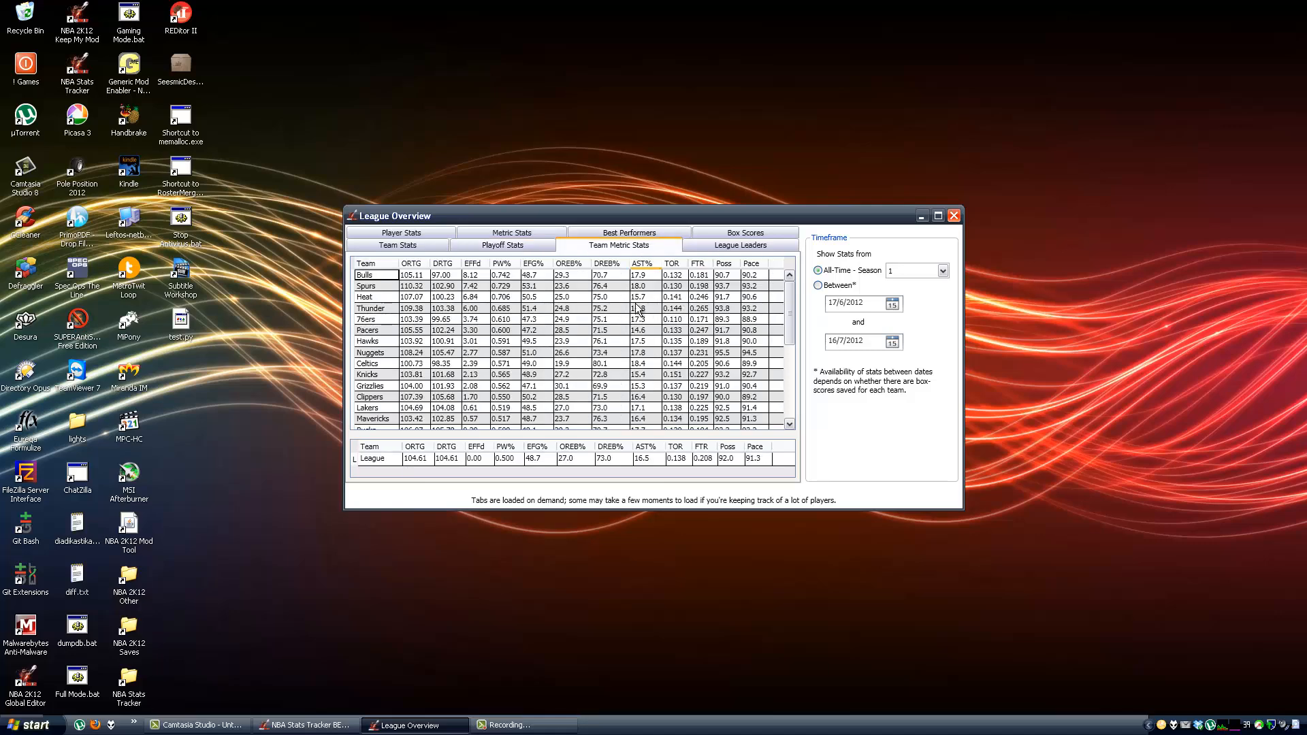
click(729, 250)
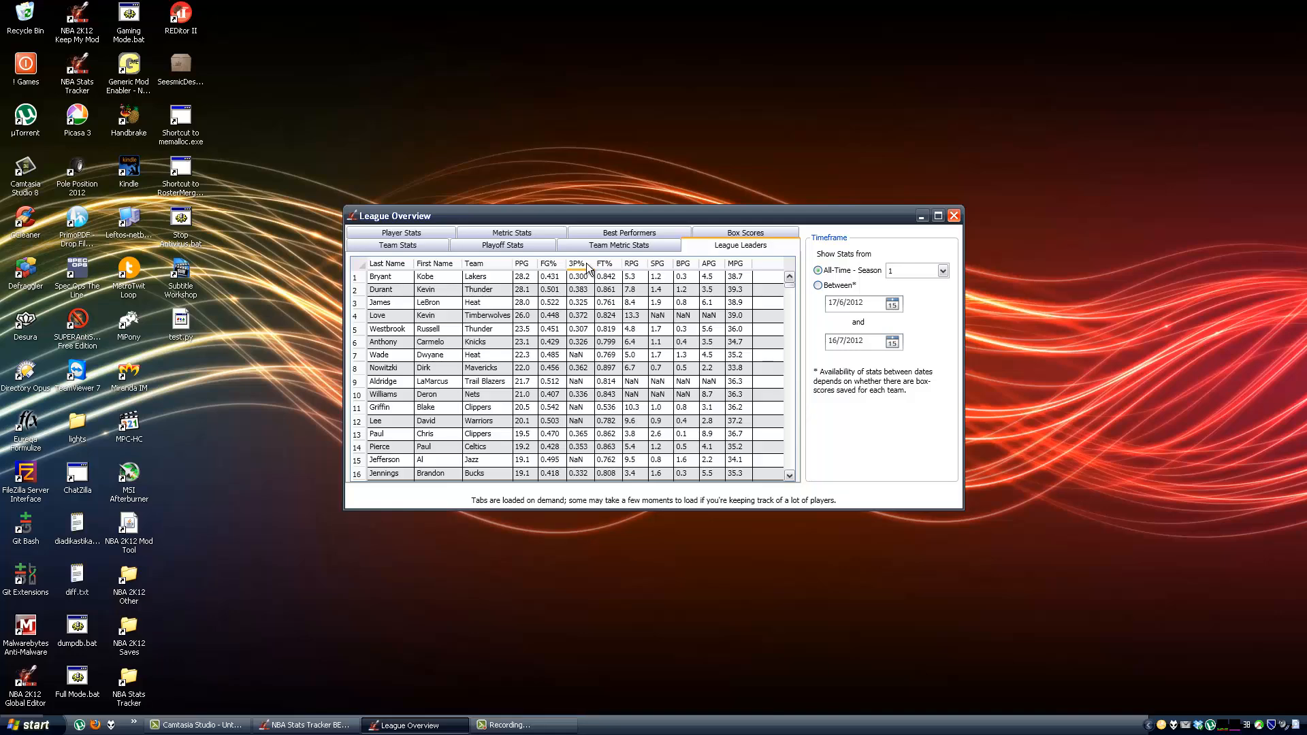
click(587, 266)
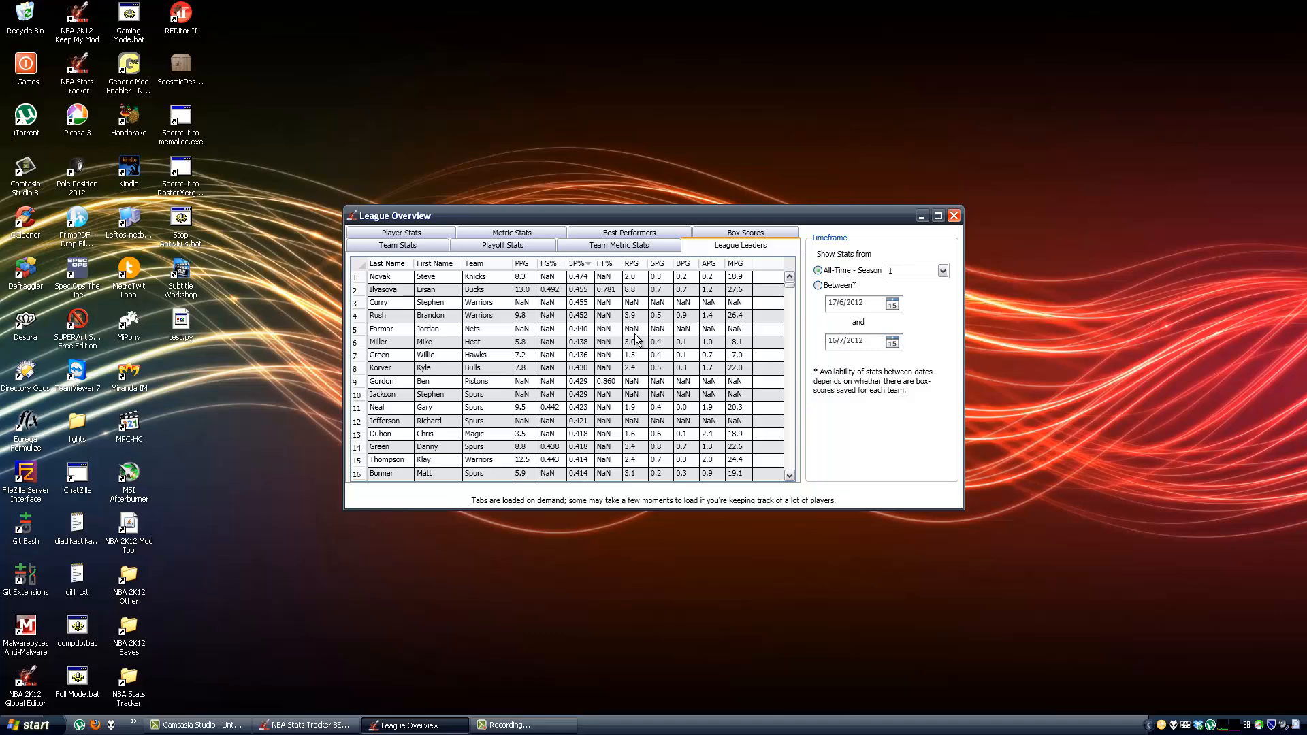
Step: Examine the league-wide player stats, going down the list of players
click(408, 234)
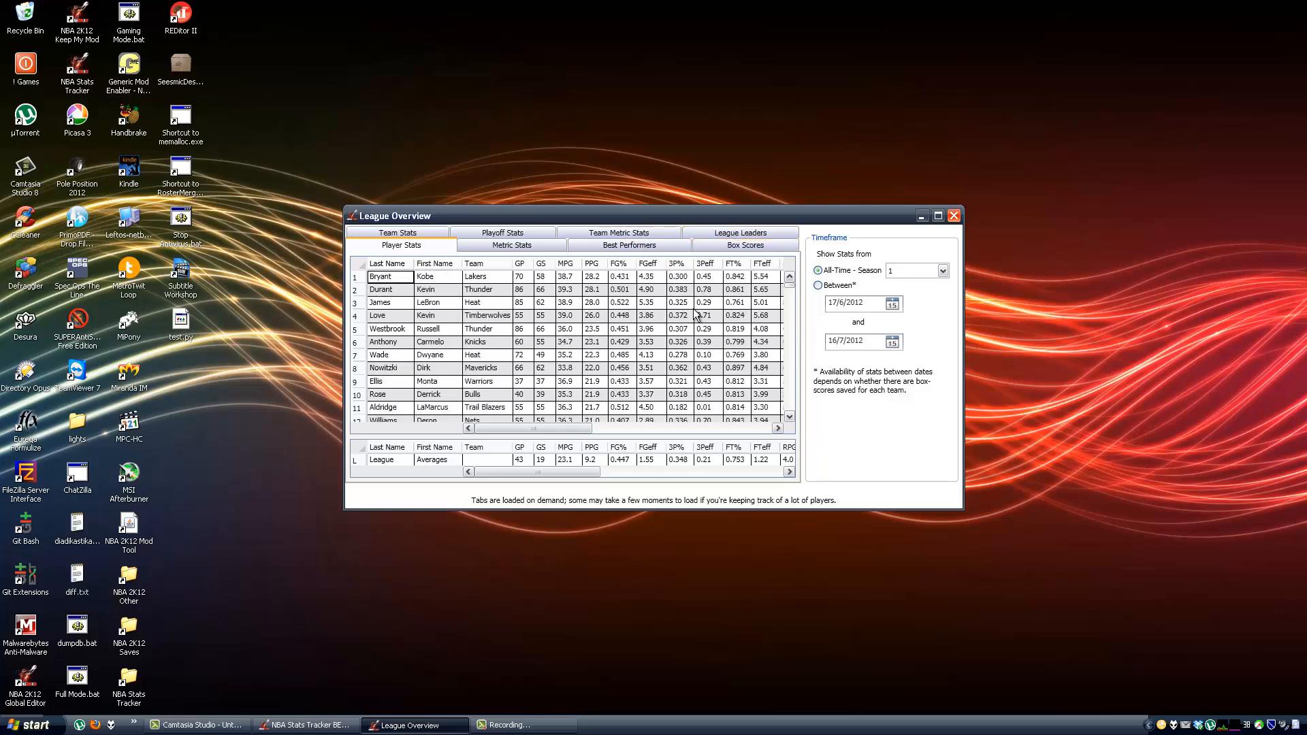
mouse_move(520, 431)
mouse_down()
mouse_move(615, 429)
mouse_move(503, 422)
mouse_move(727, 424)
mouse_move(491, 418)
mouse_move(666, 422)
mouse_move(505, 427)
mouse_up()
drag(788, 285, 794, 315)
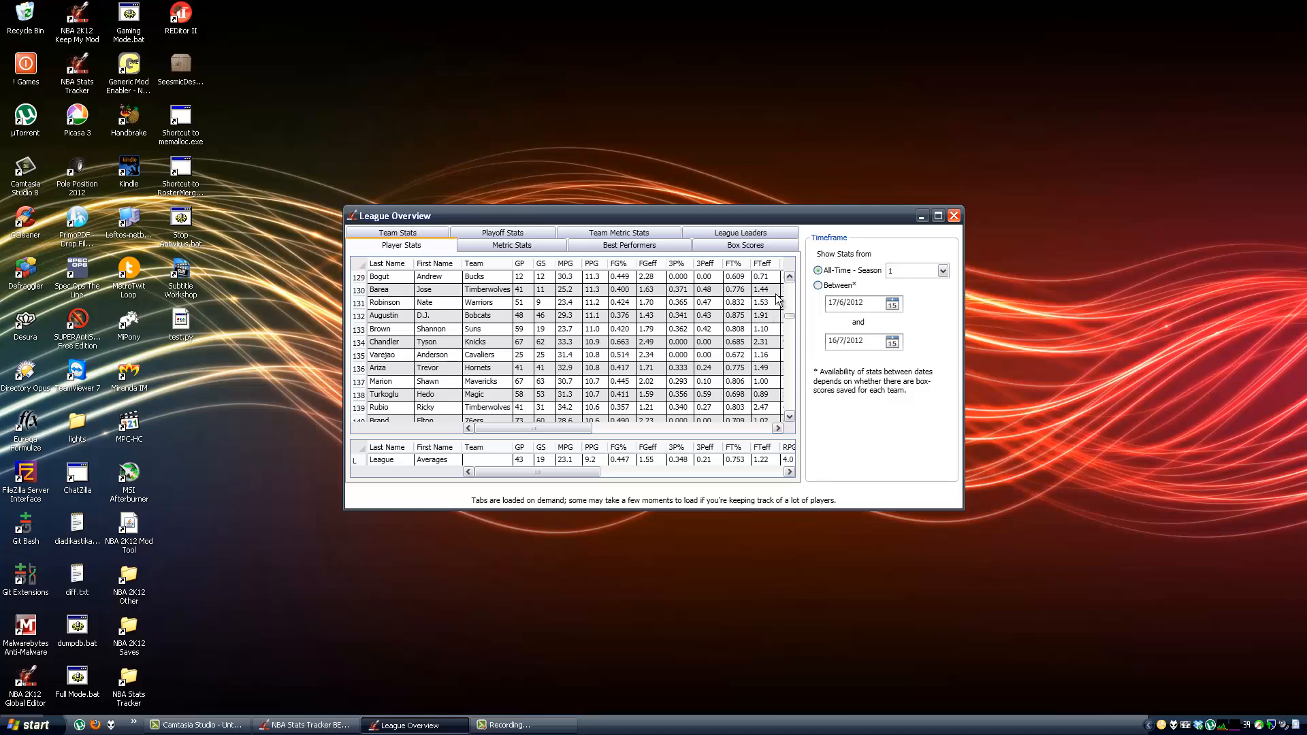
Step: Examine the remaining league average columns in the player stats, and the players' metric stats with their league averages
drag(535, 474, 576, 475)
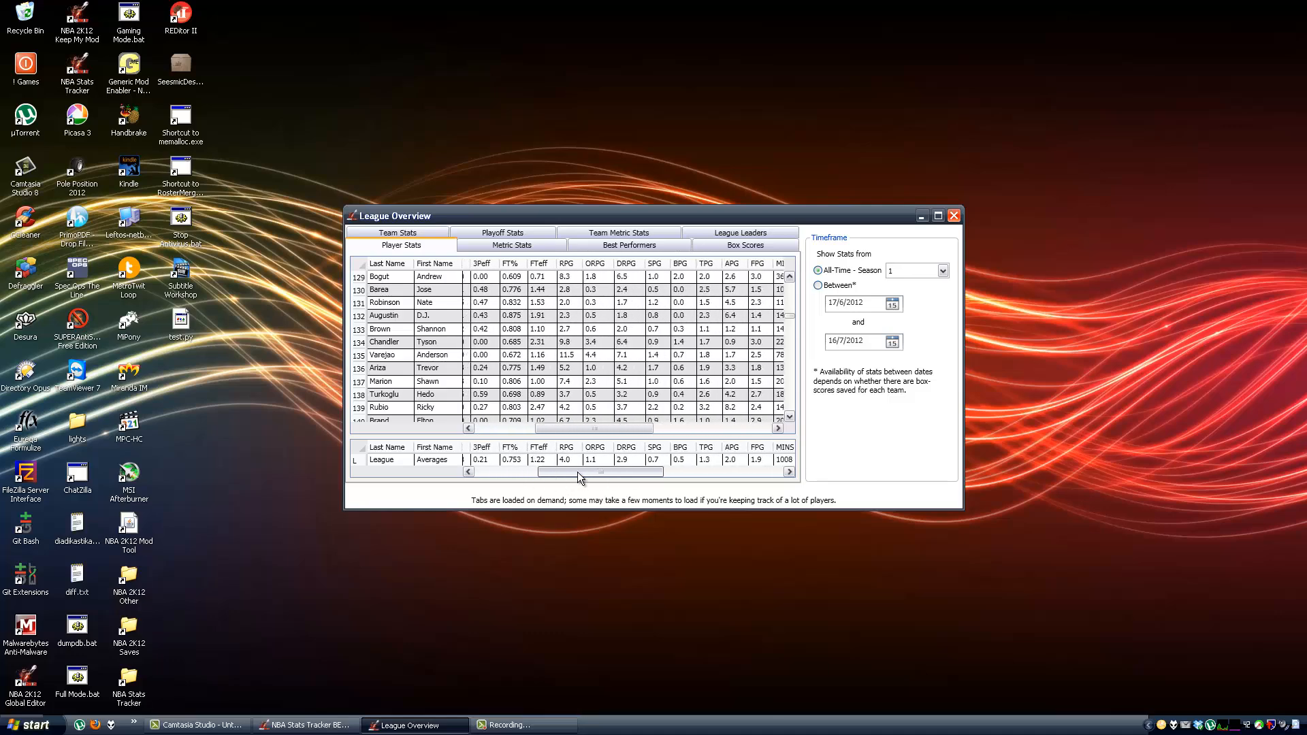
click(542, 244)
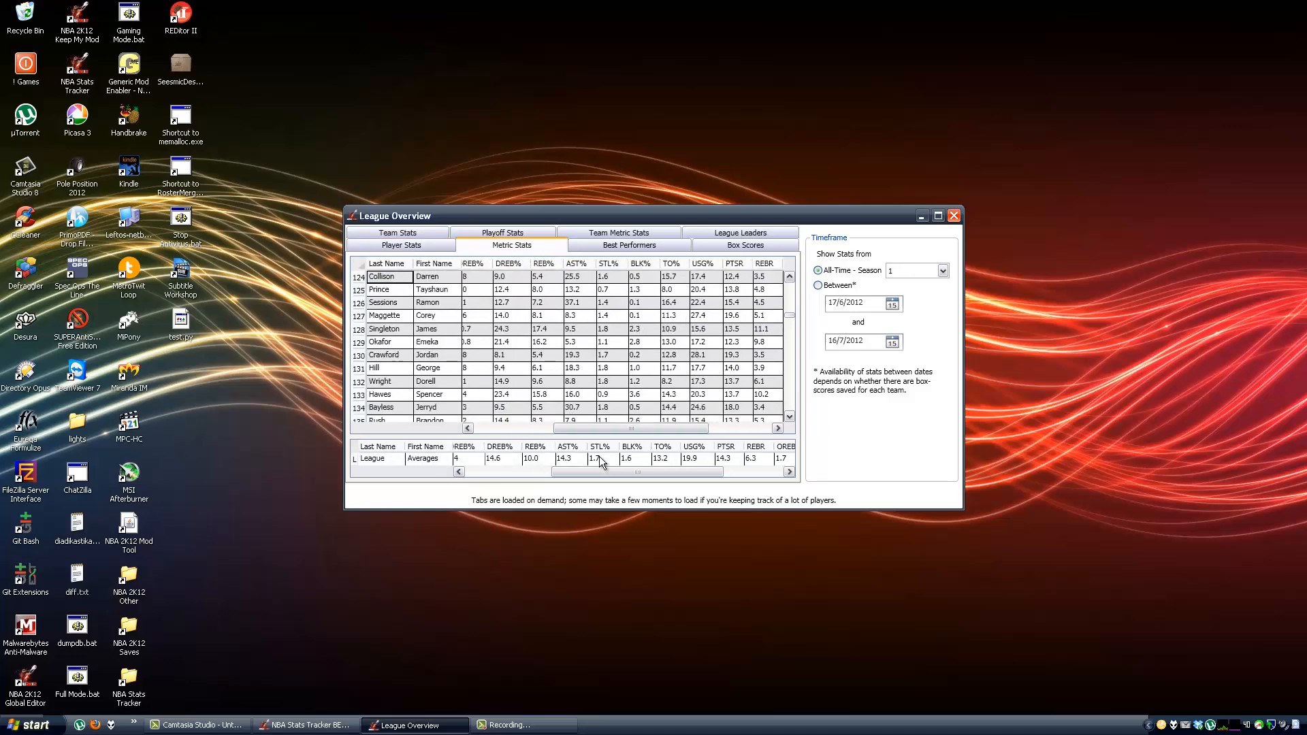
drag(601, 472, 515, 476)
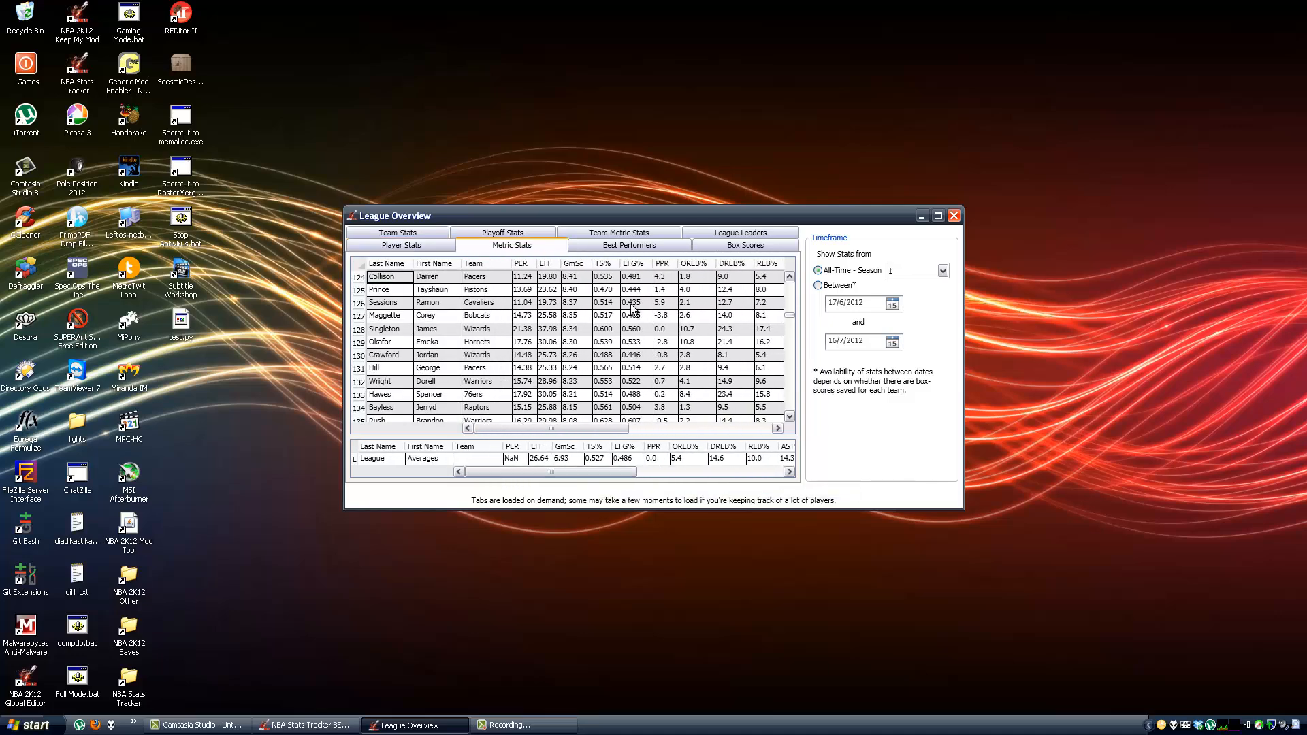
Step: View the league's best performers and the saved box scores for season 1, and close the league overview
click(637, 246)
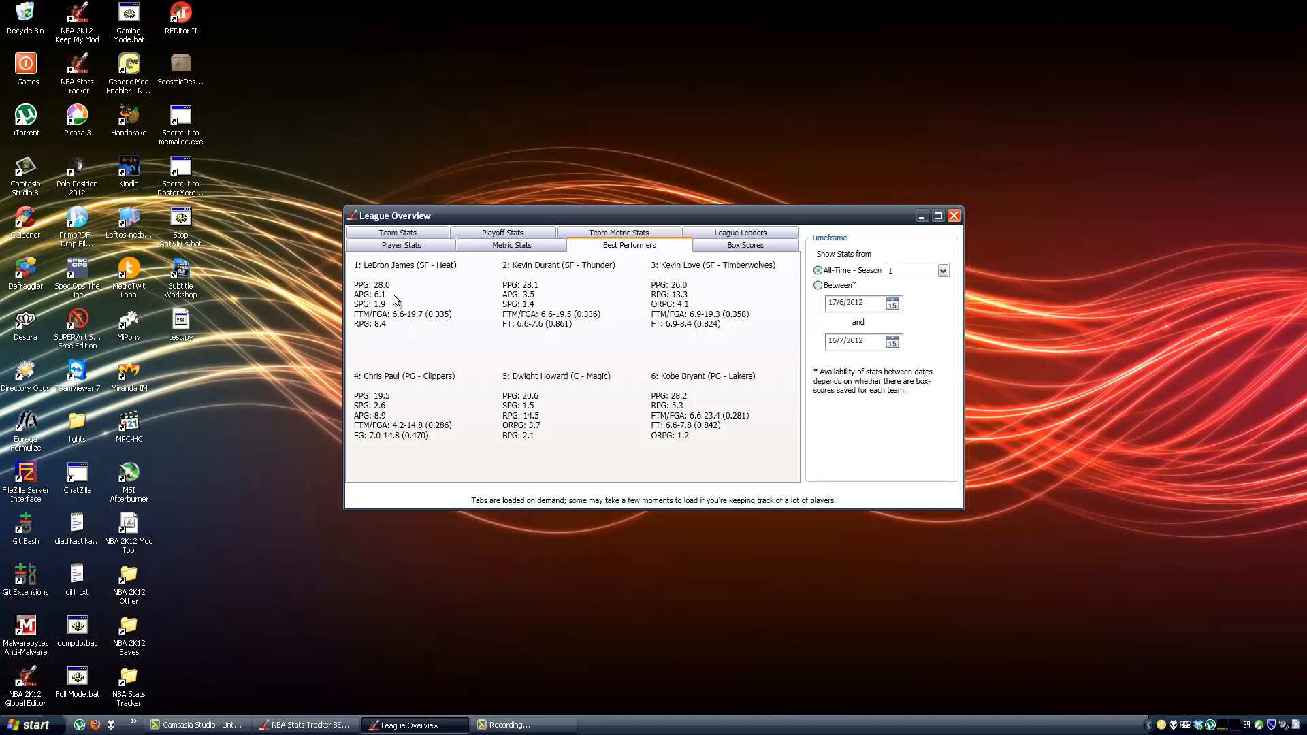
click(716, 251)
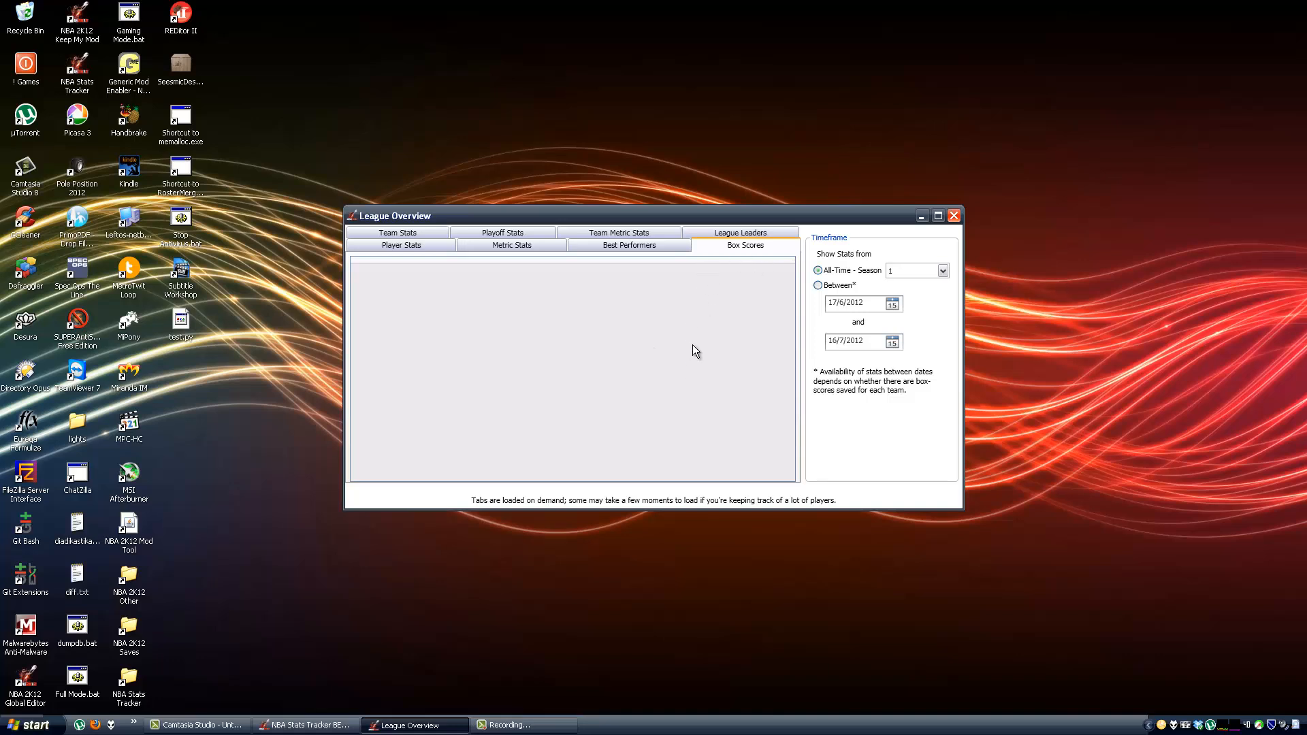
click(911, 271)
click(906, 285)
click(954, 216)
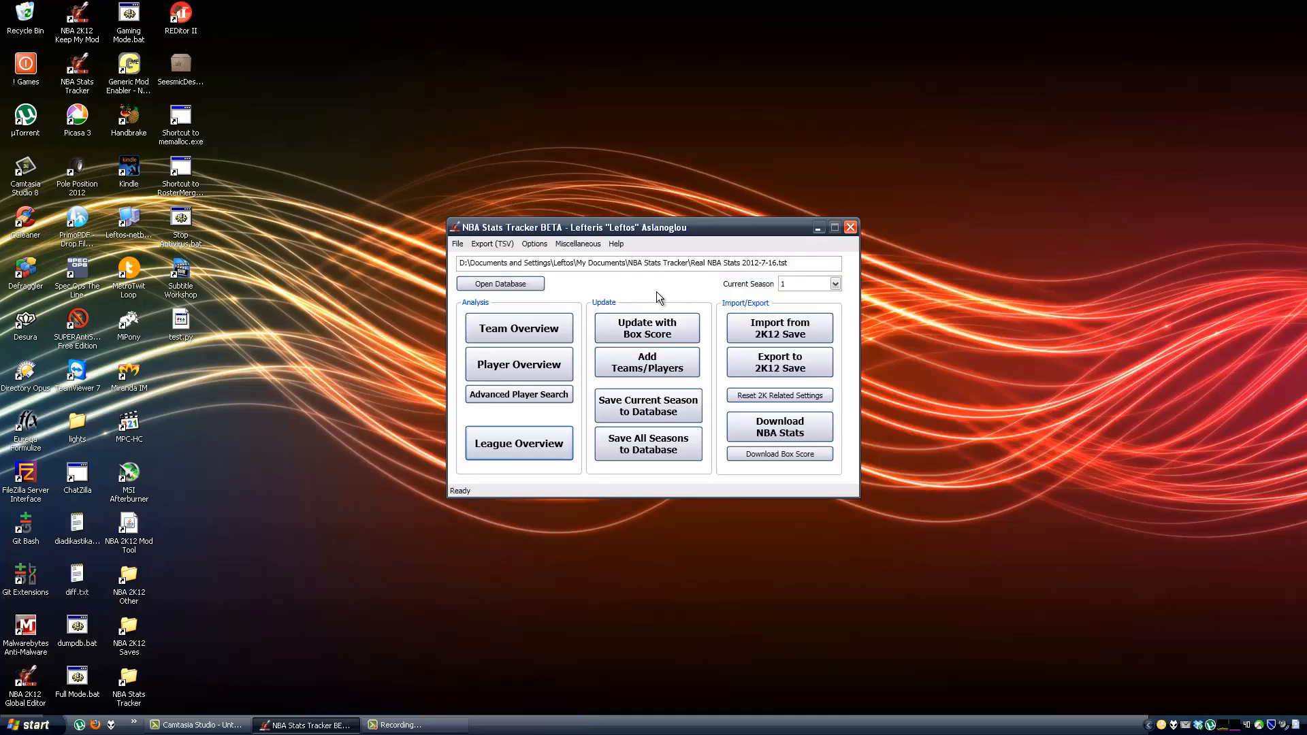
Step: Start a new box score with the 76ers as the away team and the Hornets as the home team
click(652, 325)
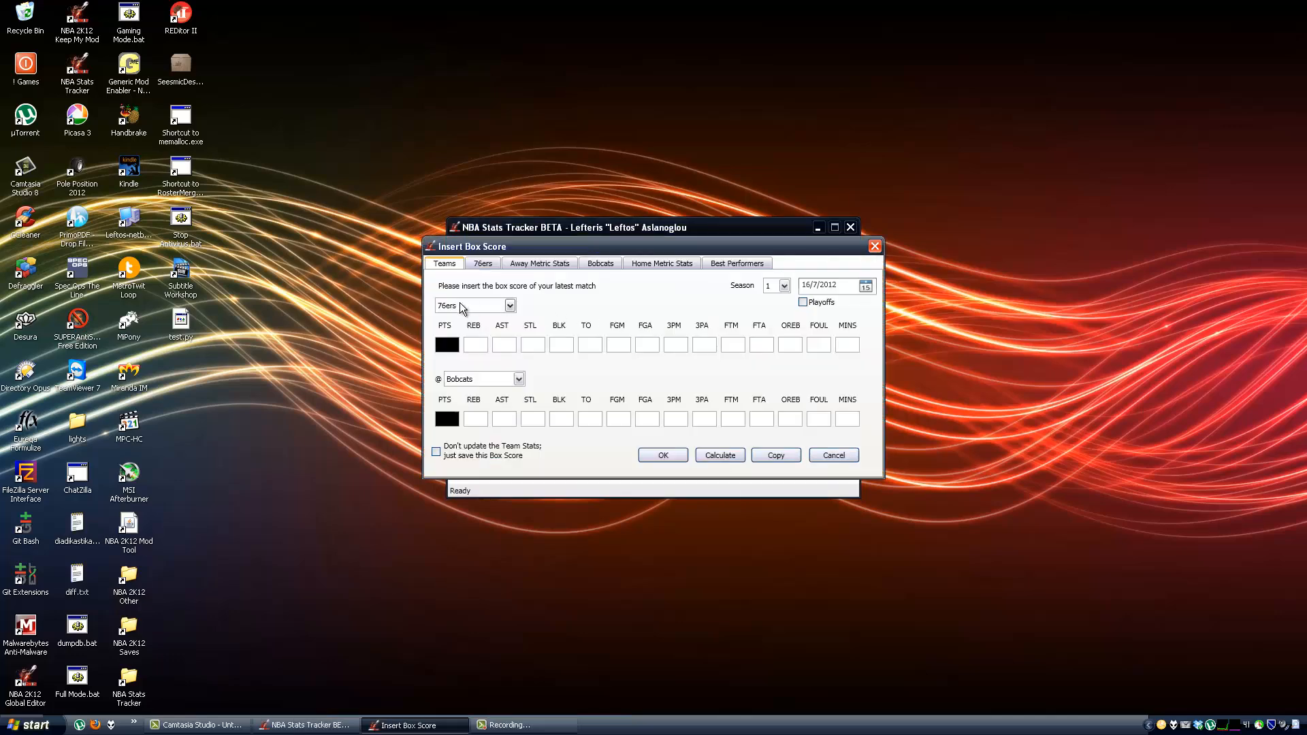
click(469, 381)
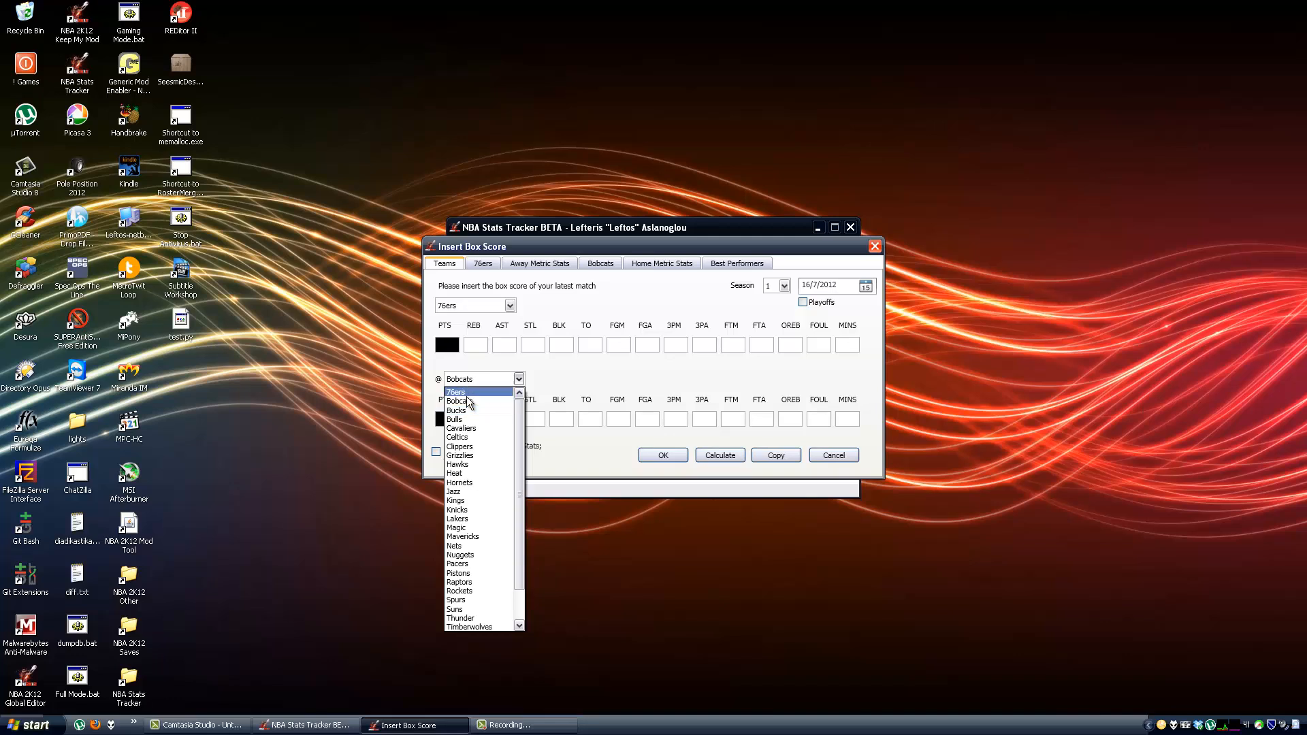
click(475, 403)
click(480, 379)
click(489, 483)
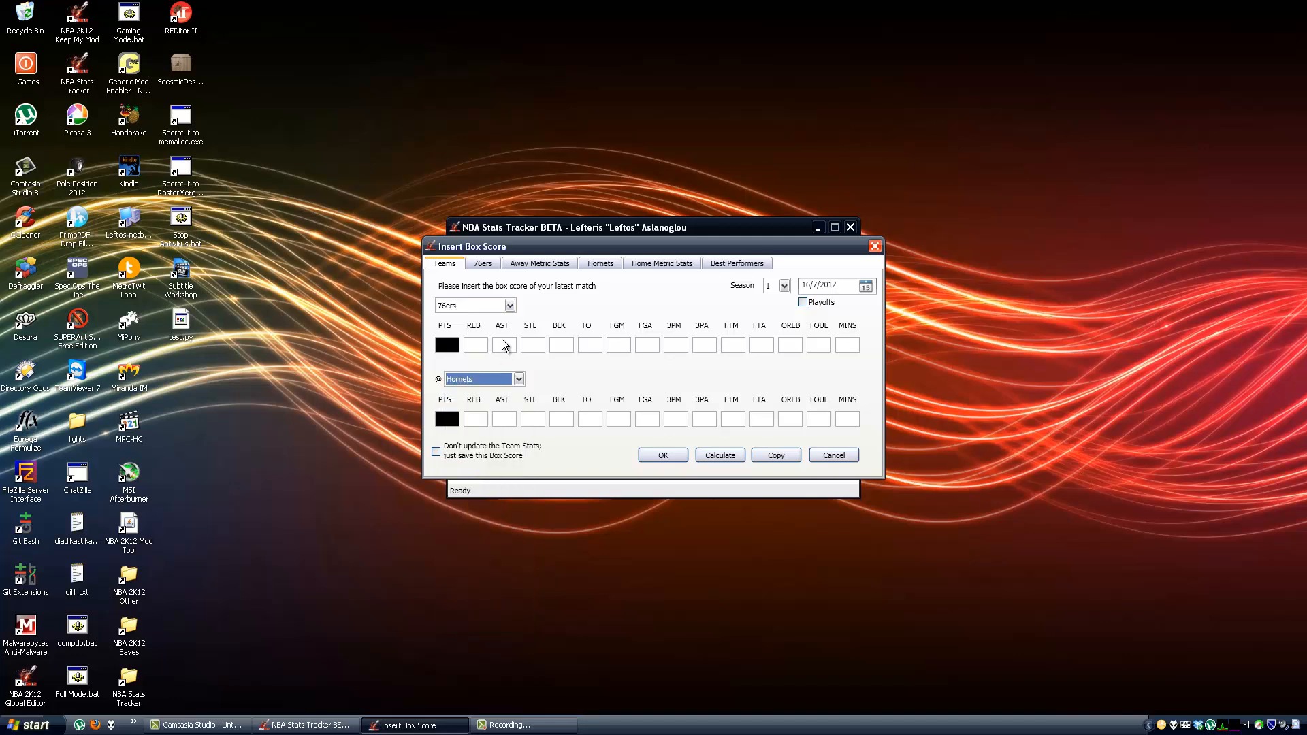
Step: Add Jodie Meeks to the 76ers' player rows, check the team stats fields, and discard the box score
click(488, 271)
click(455, 297)
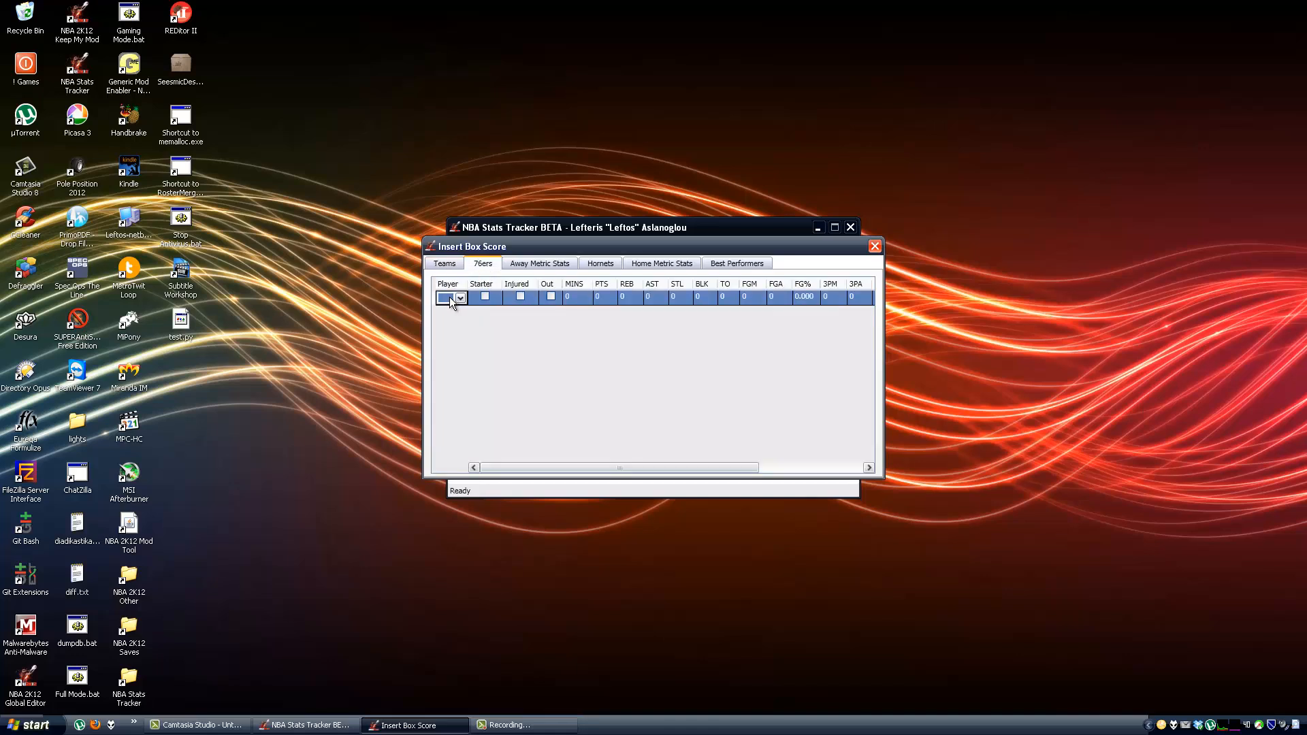
click(451, 299)
click(464, 383)
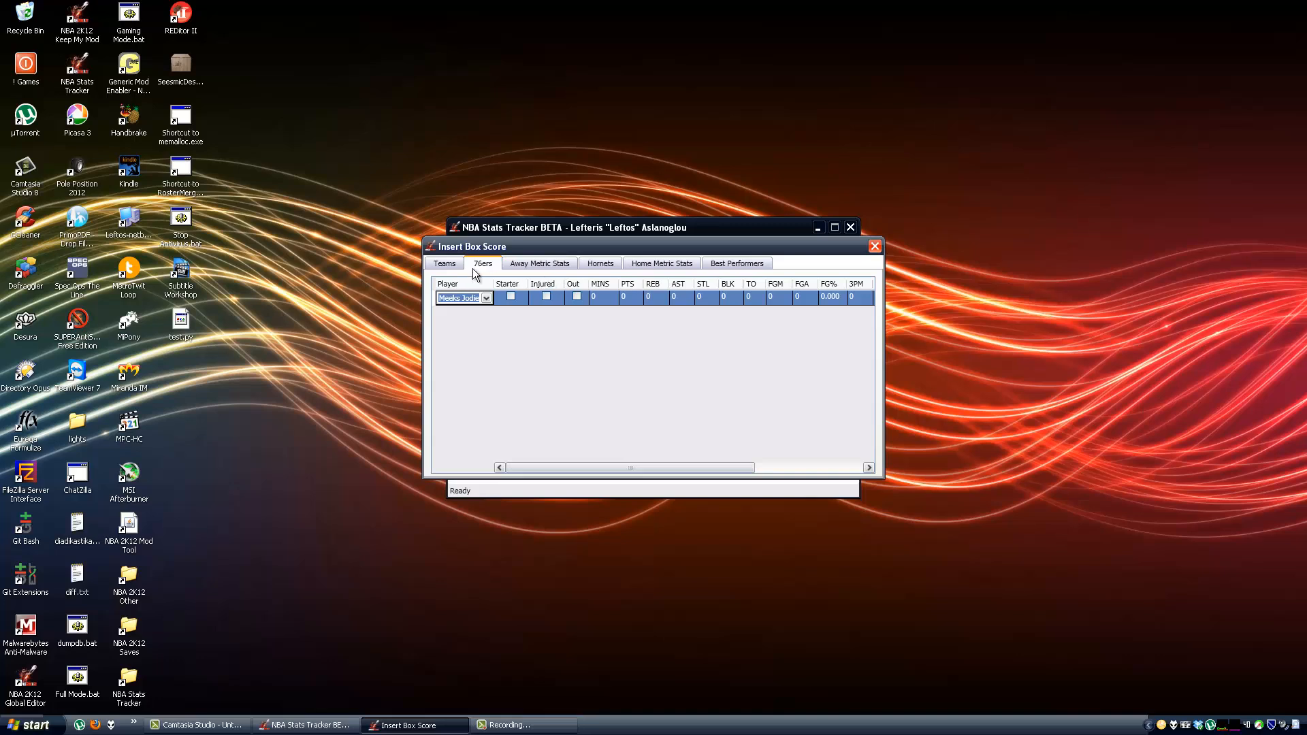
click(445, 266)
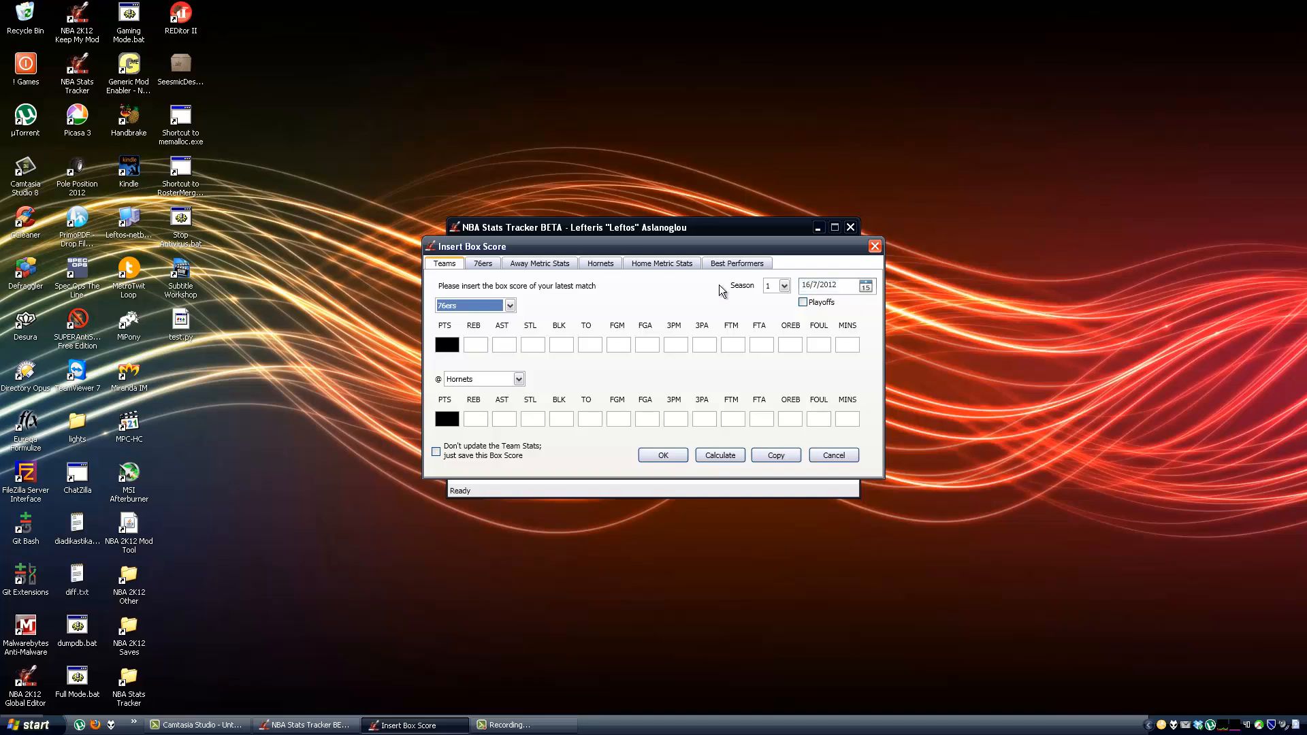
click(487, 265)
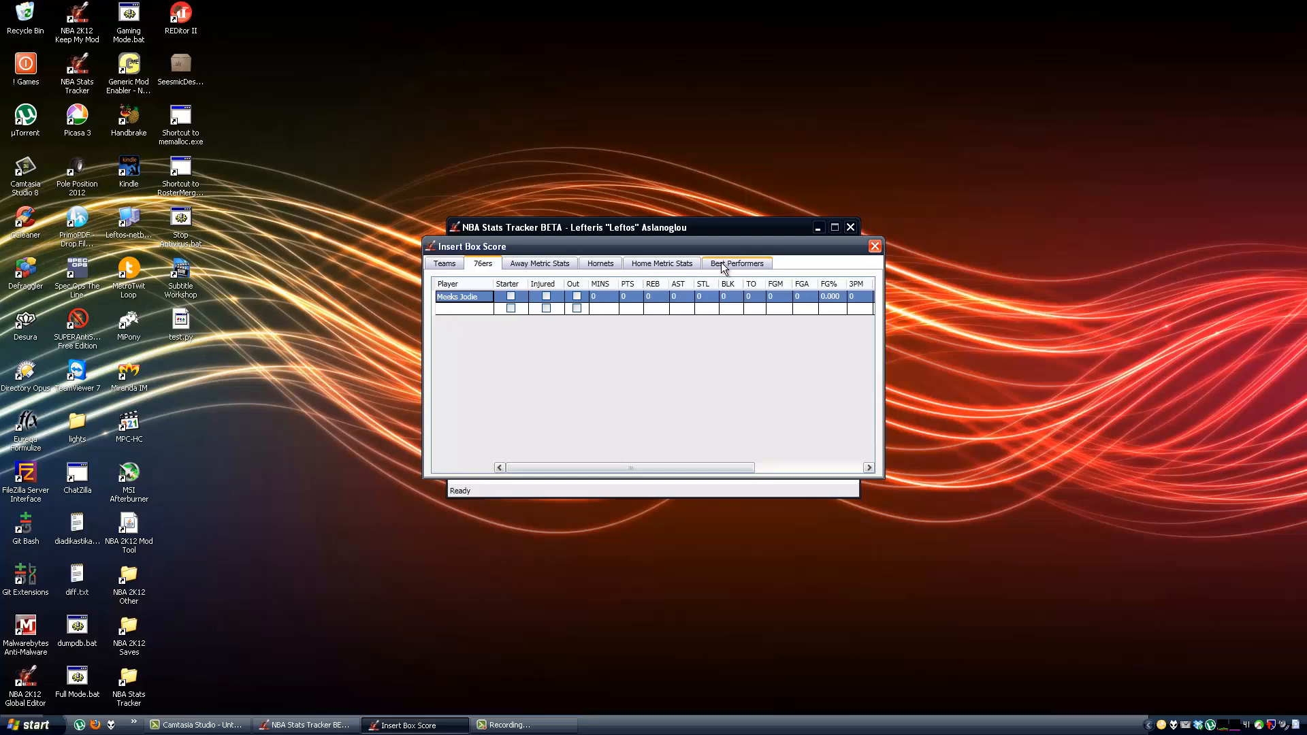
click(875, 247)
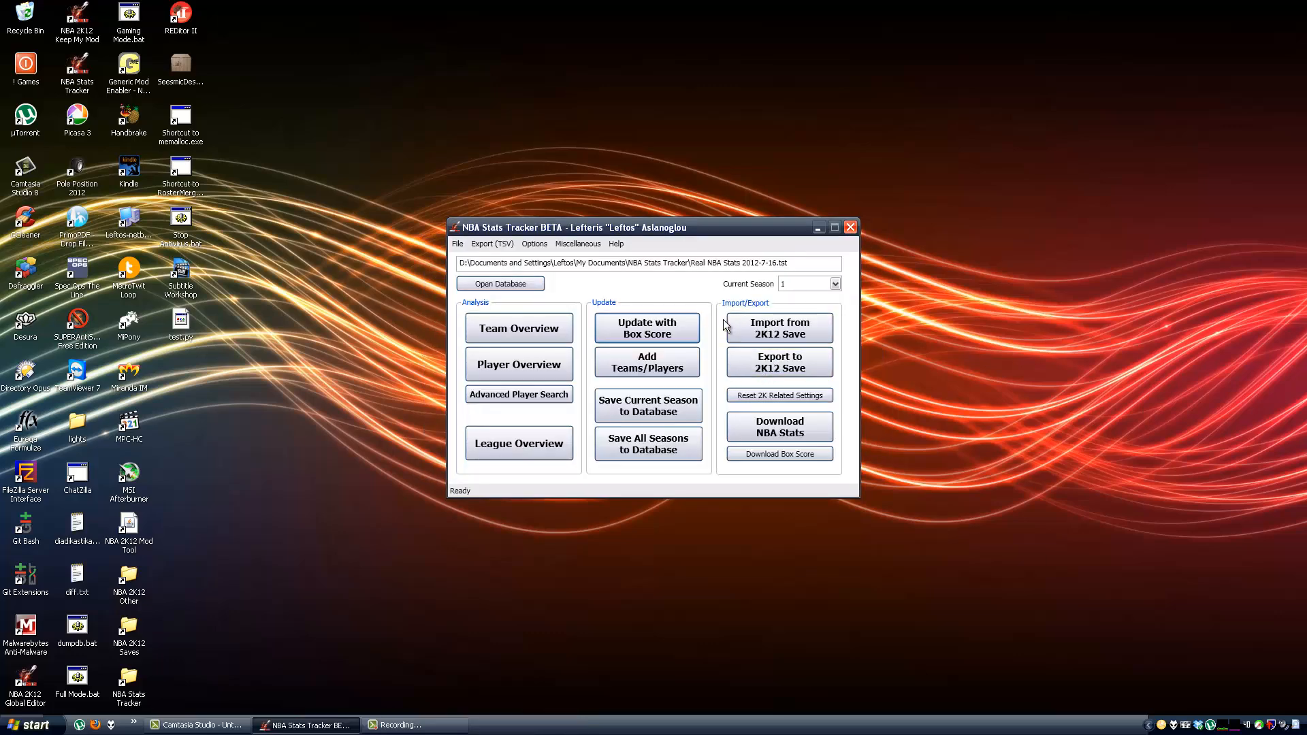
Step: Look at the entry forms for adding teams and players, and leave without adding anything
click(657, 362)
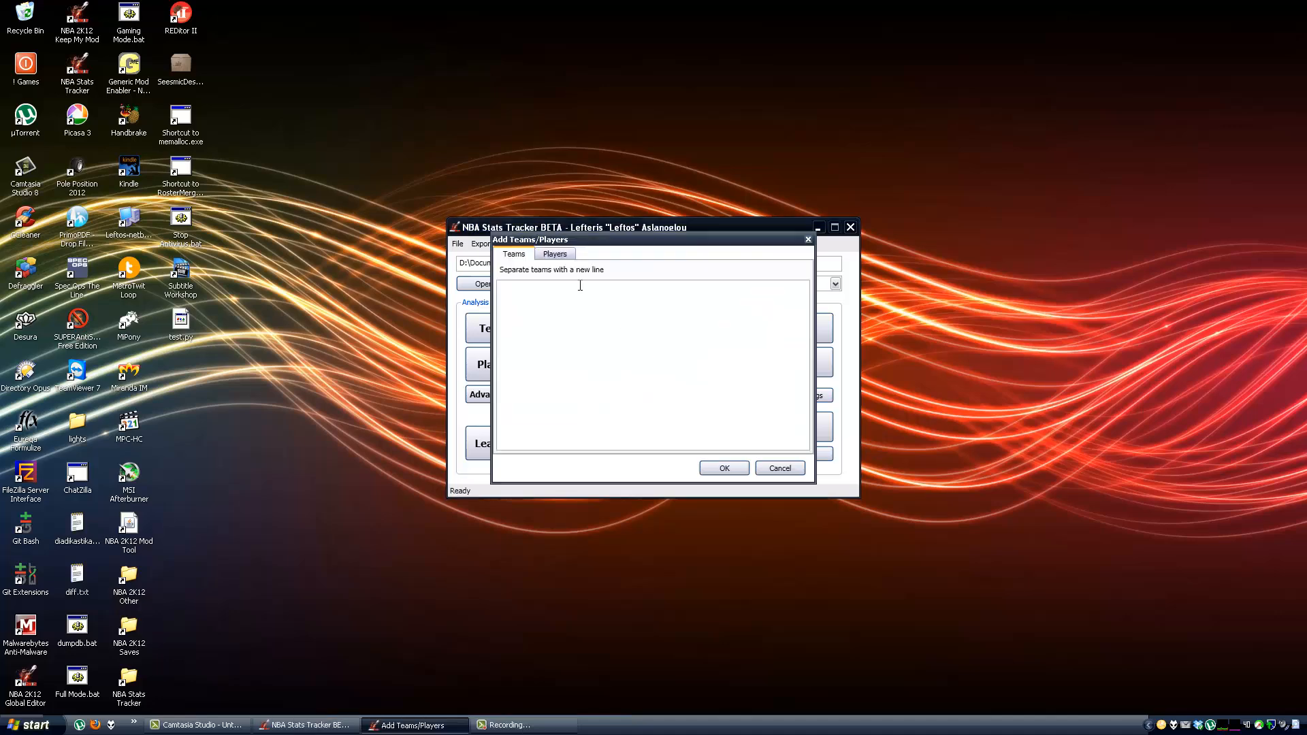
click(553, 256)
click(512, 255)
click(556, 259)
click(525, 284)
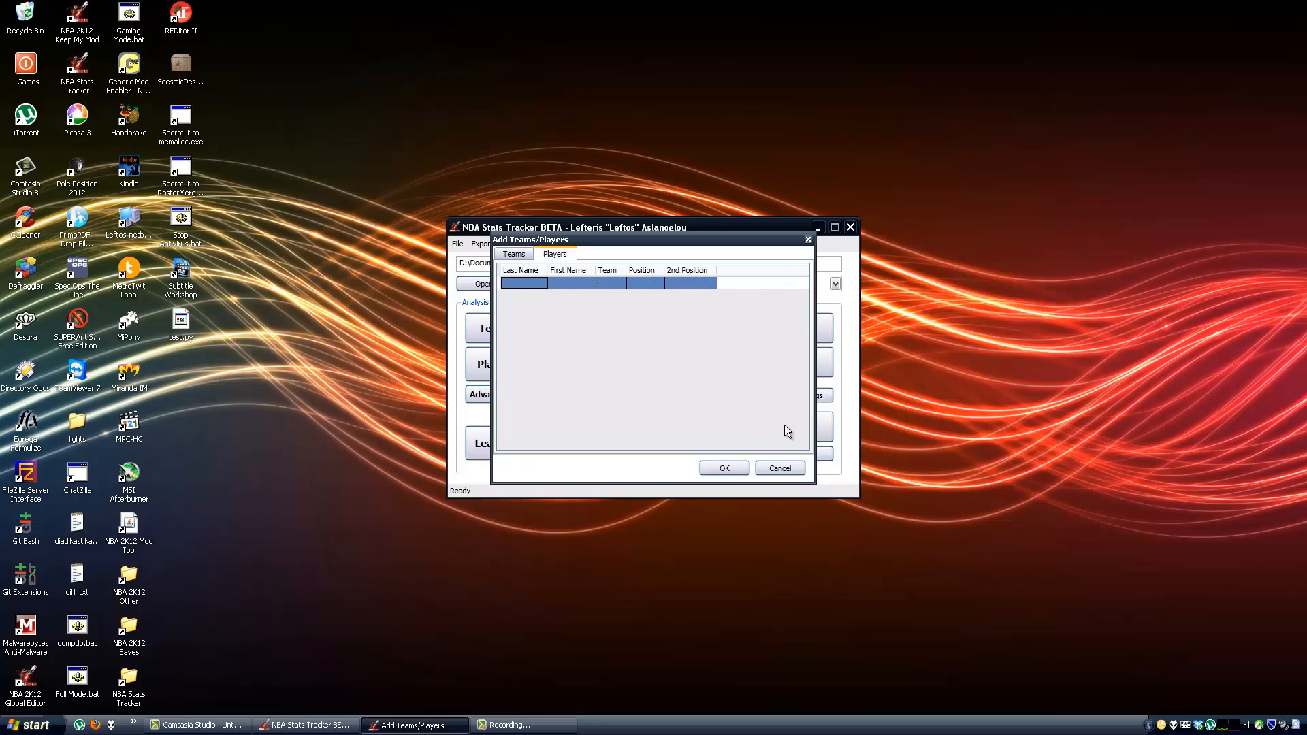
click(780, 468)
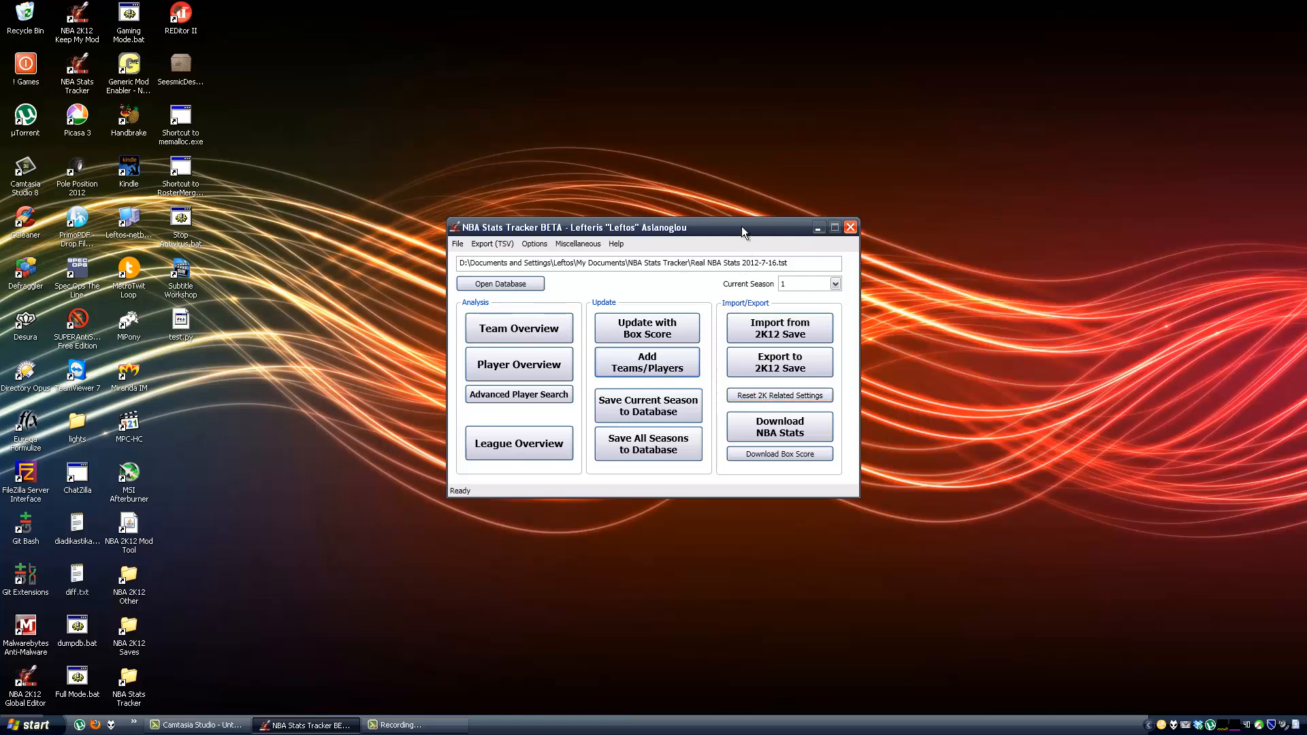
Step: Open Firefox and load the Basketball-Reference box score for Los Angeles Lakers at Denver Nuggets, May 4, 2012
click(31, 725)
click(63, 358)
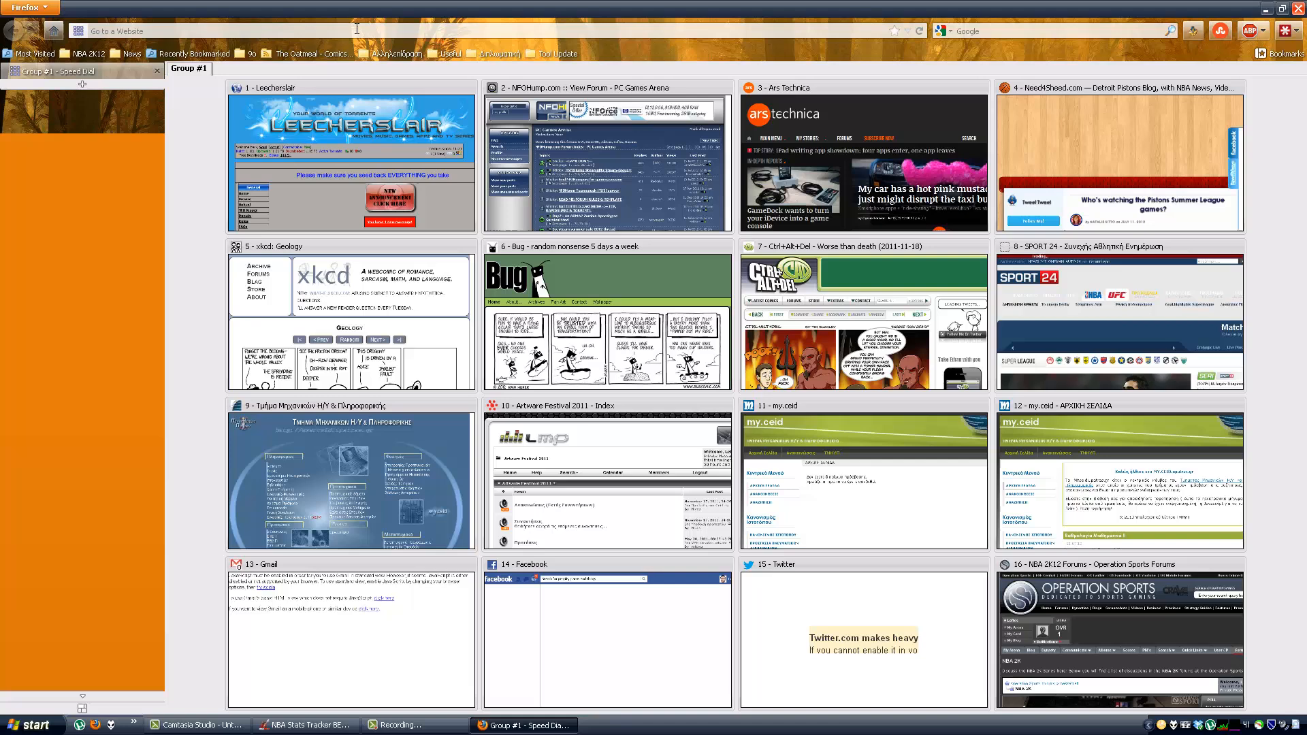
click(357, 28)
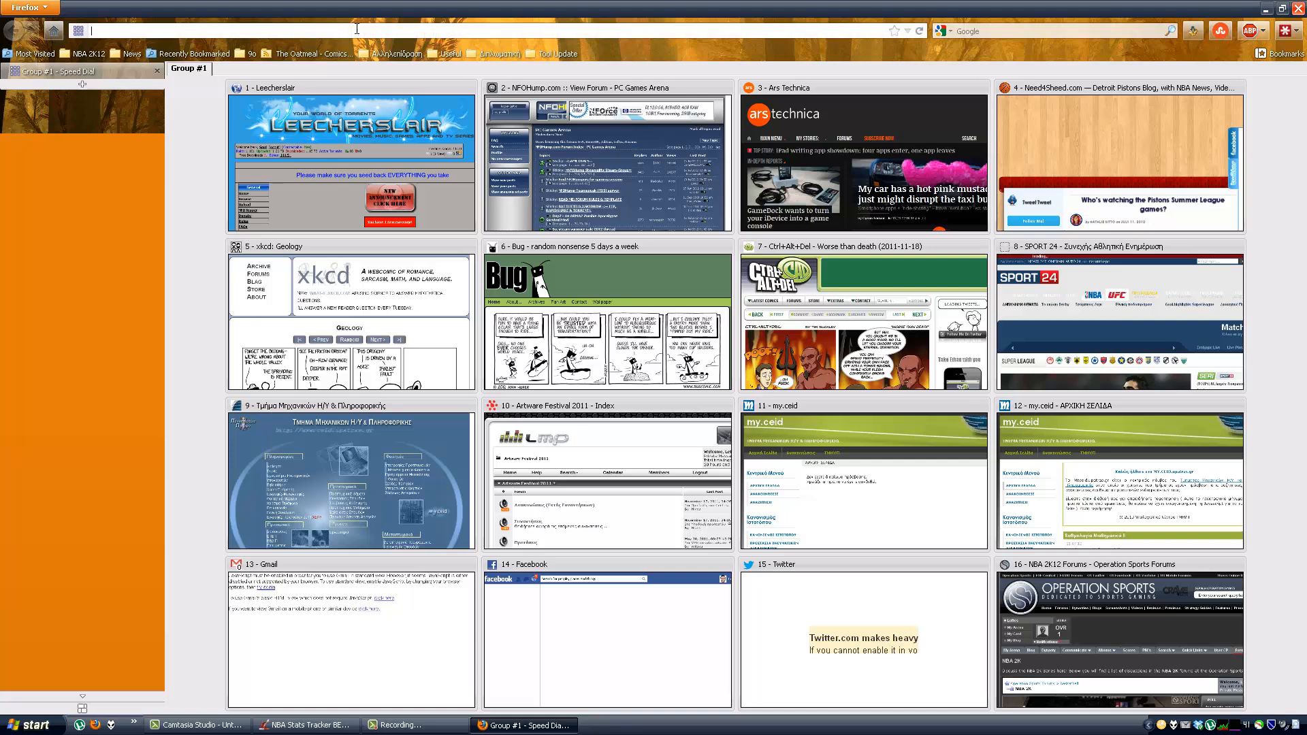
text(bas)
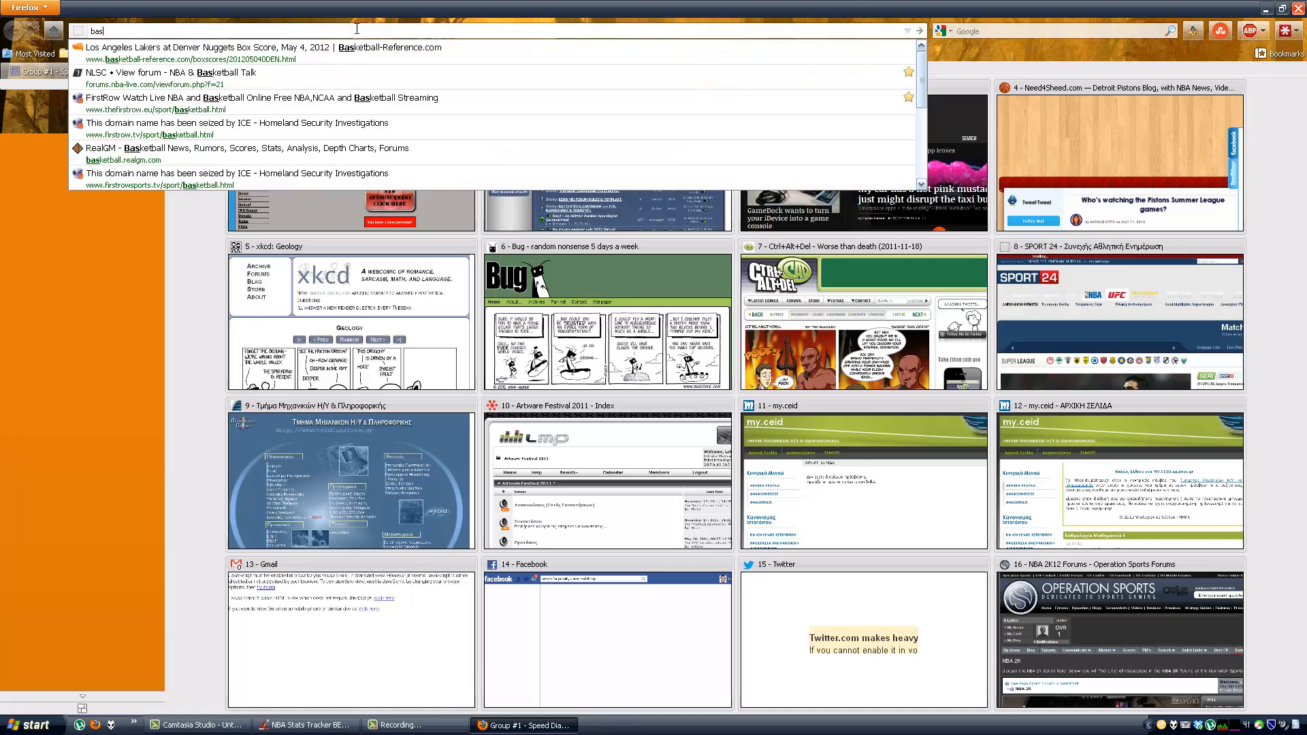
key(Down)
key(Return)
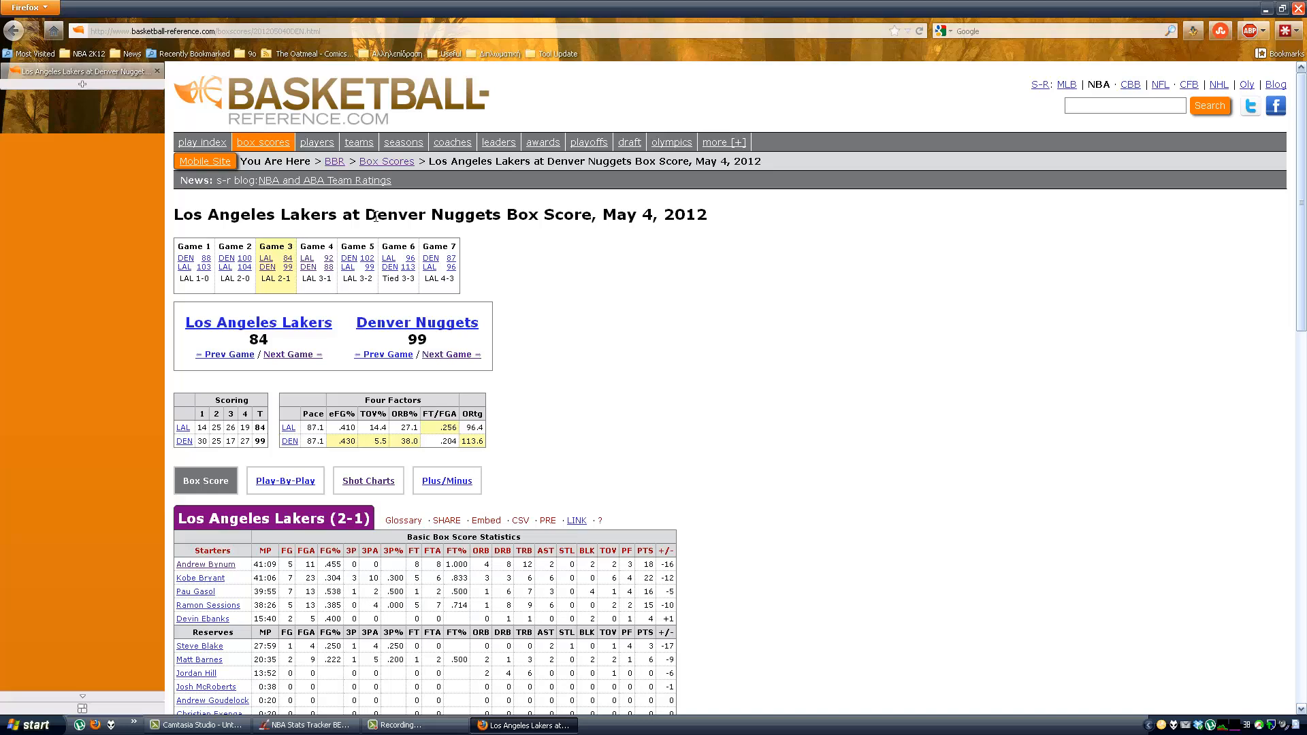
Step: Copy the box score page's URL and use it in NBA Stats Tracker to download the Lakers at Nuggets box score
click(324, 32)
key(ctrl+c)
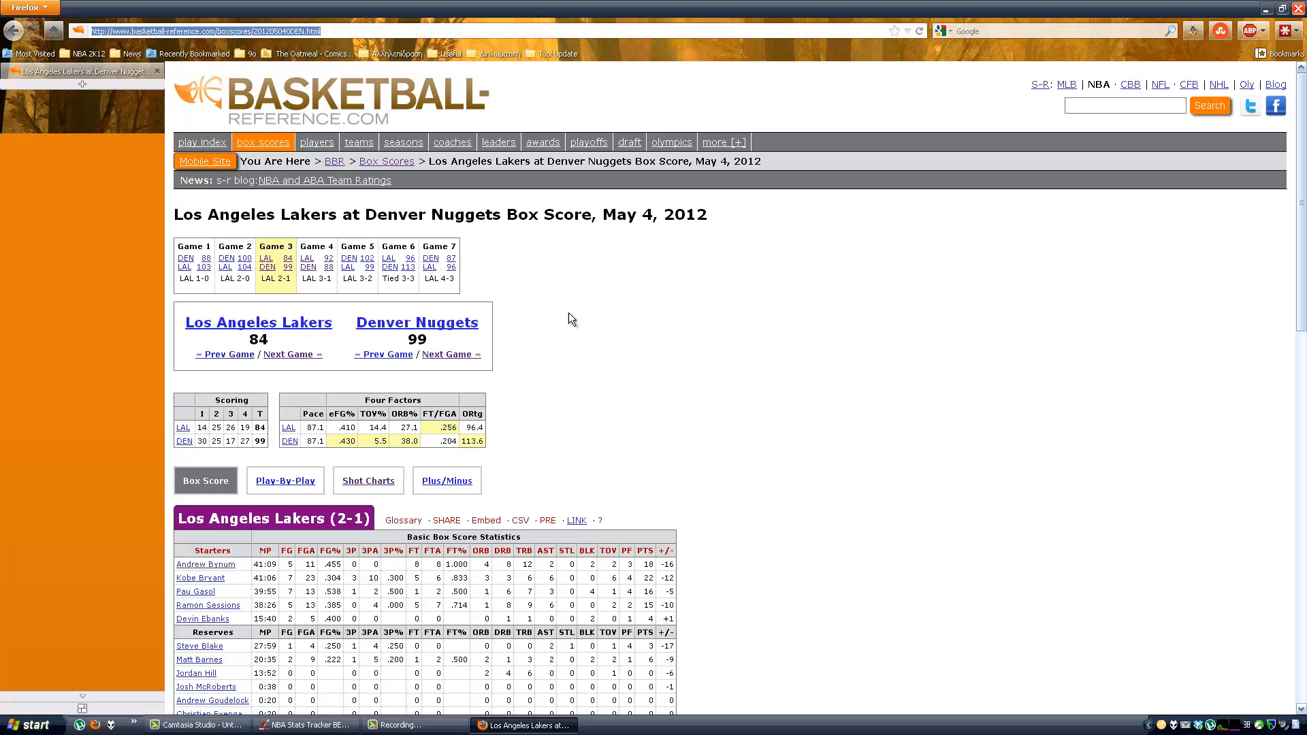
click(308, 728)
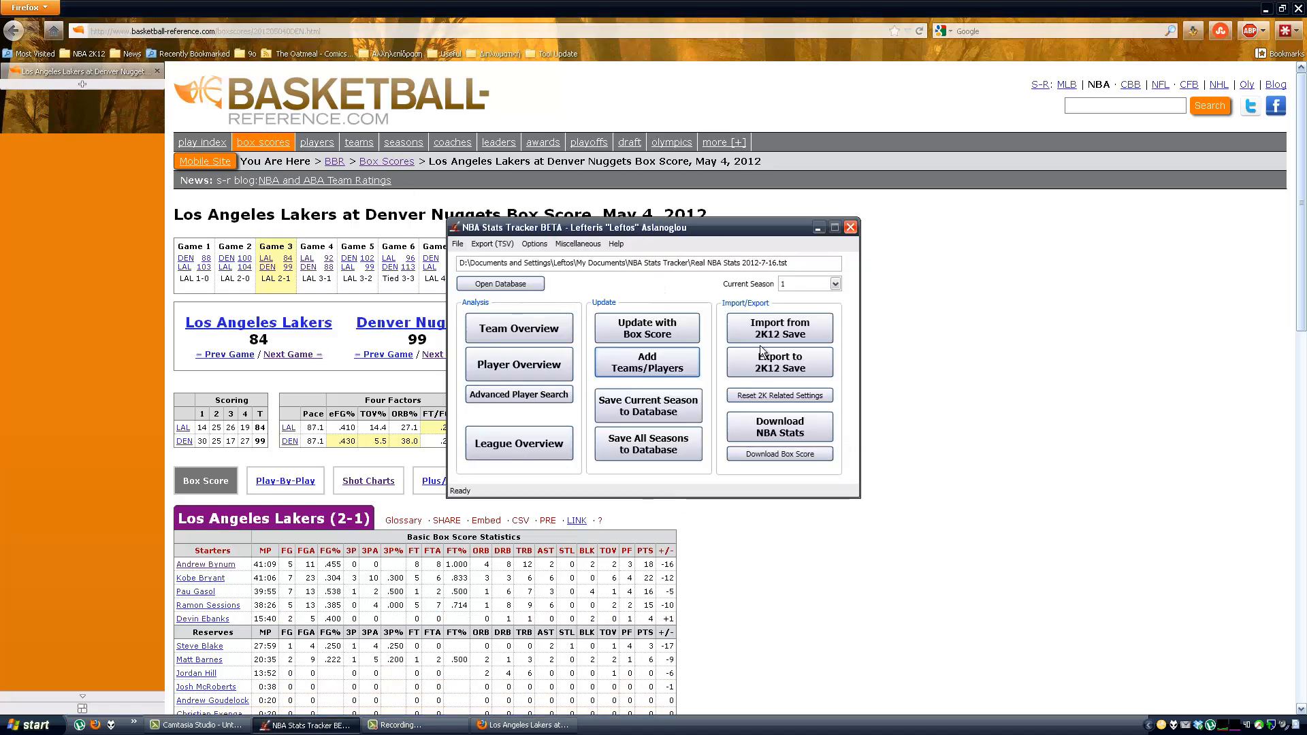
click(765, 453)
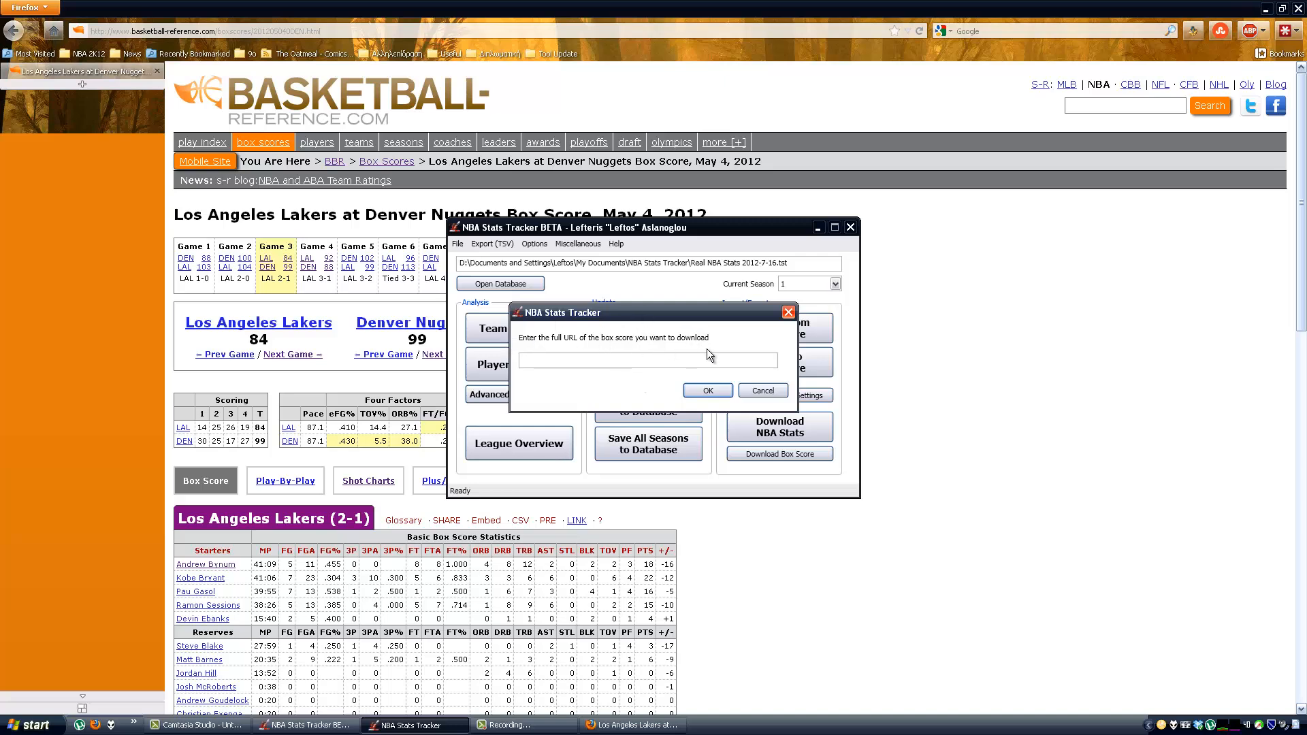
key(ctrl+v)
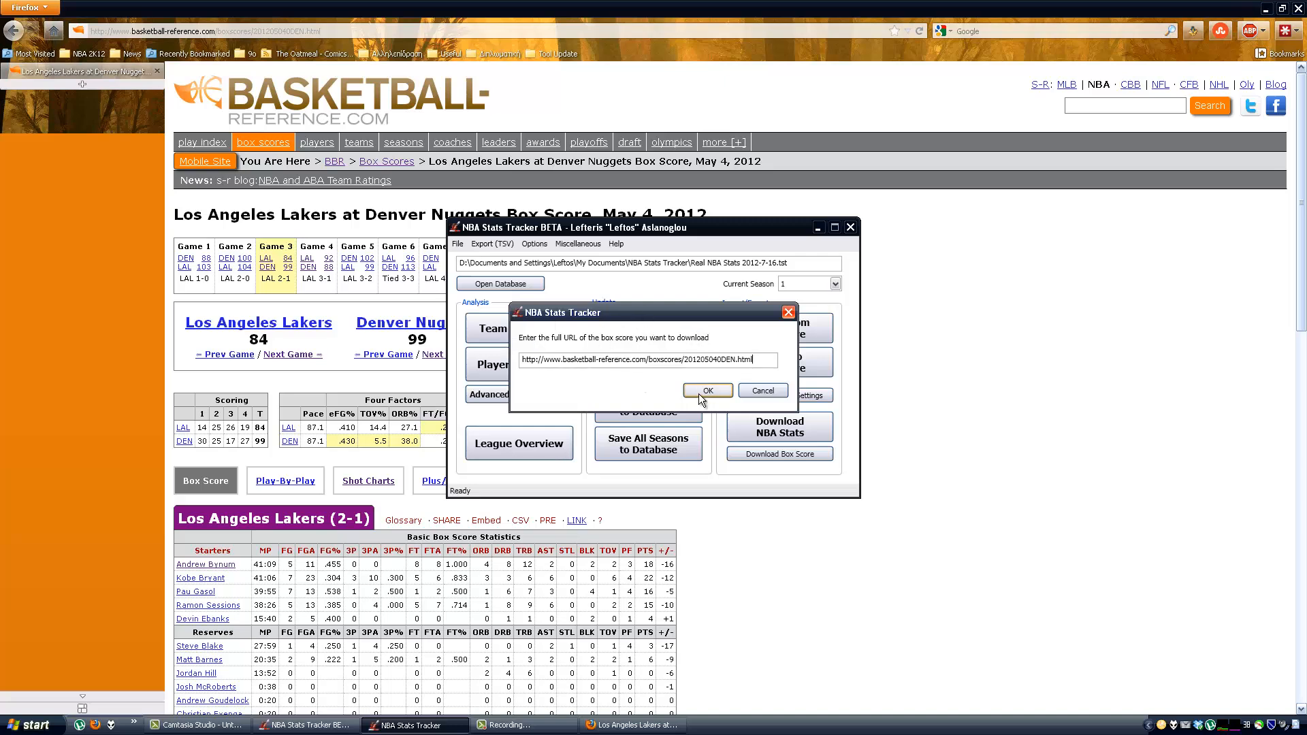
click(699, 394)
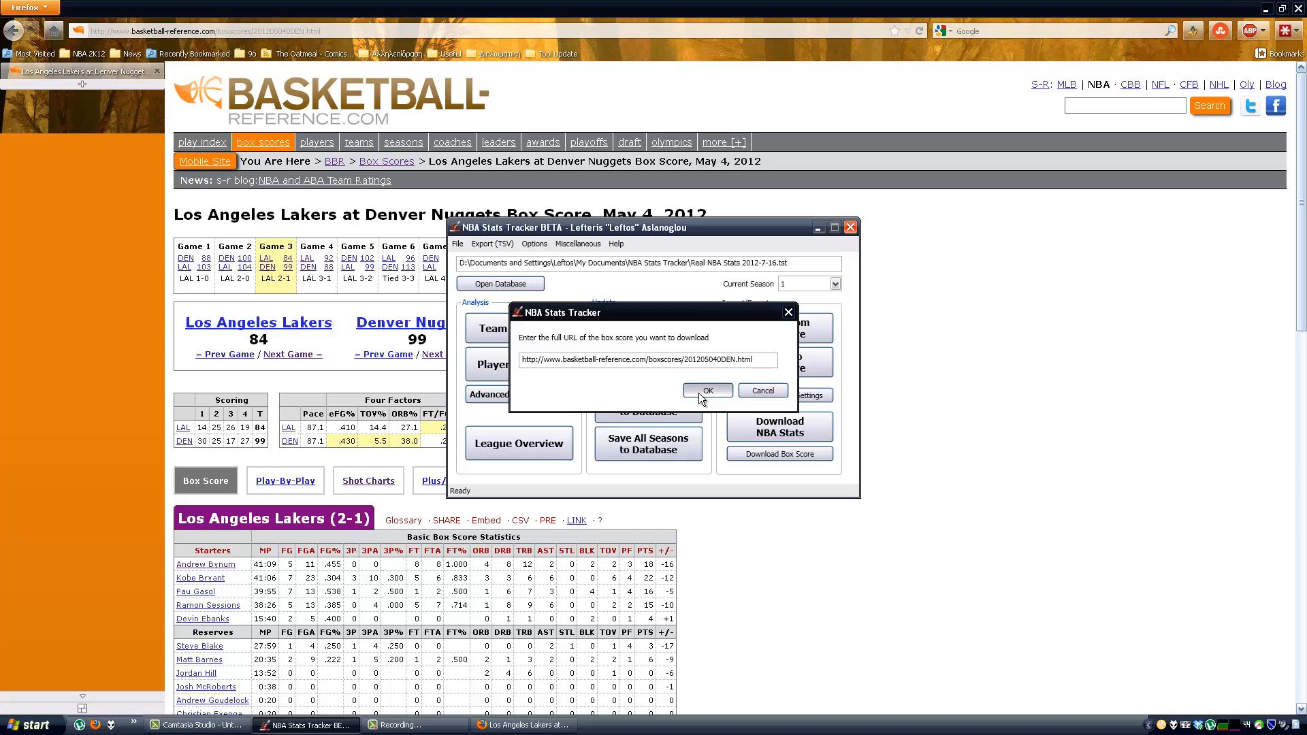
click(706, 391)
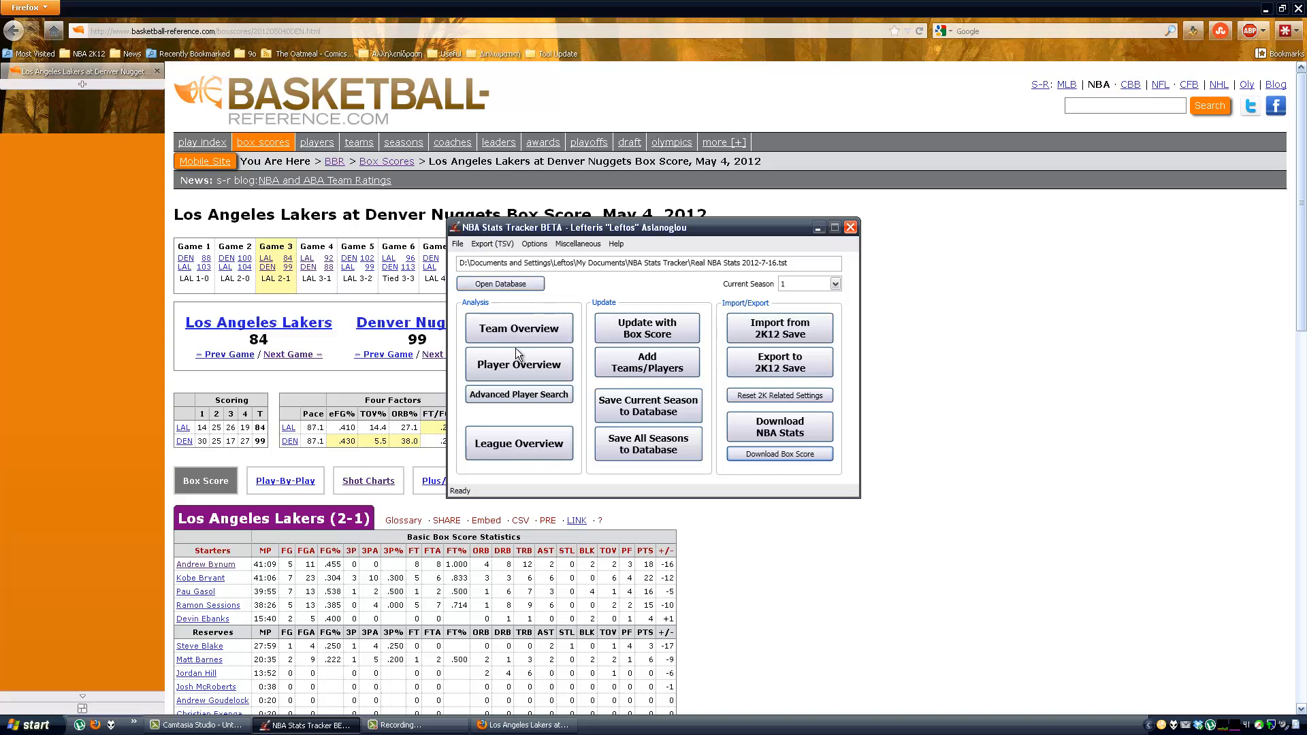
Step: Open the Lakers at Nuggets game of 4/5/2012 from the league overview's box scores
click(574, 443)
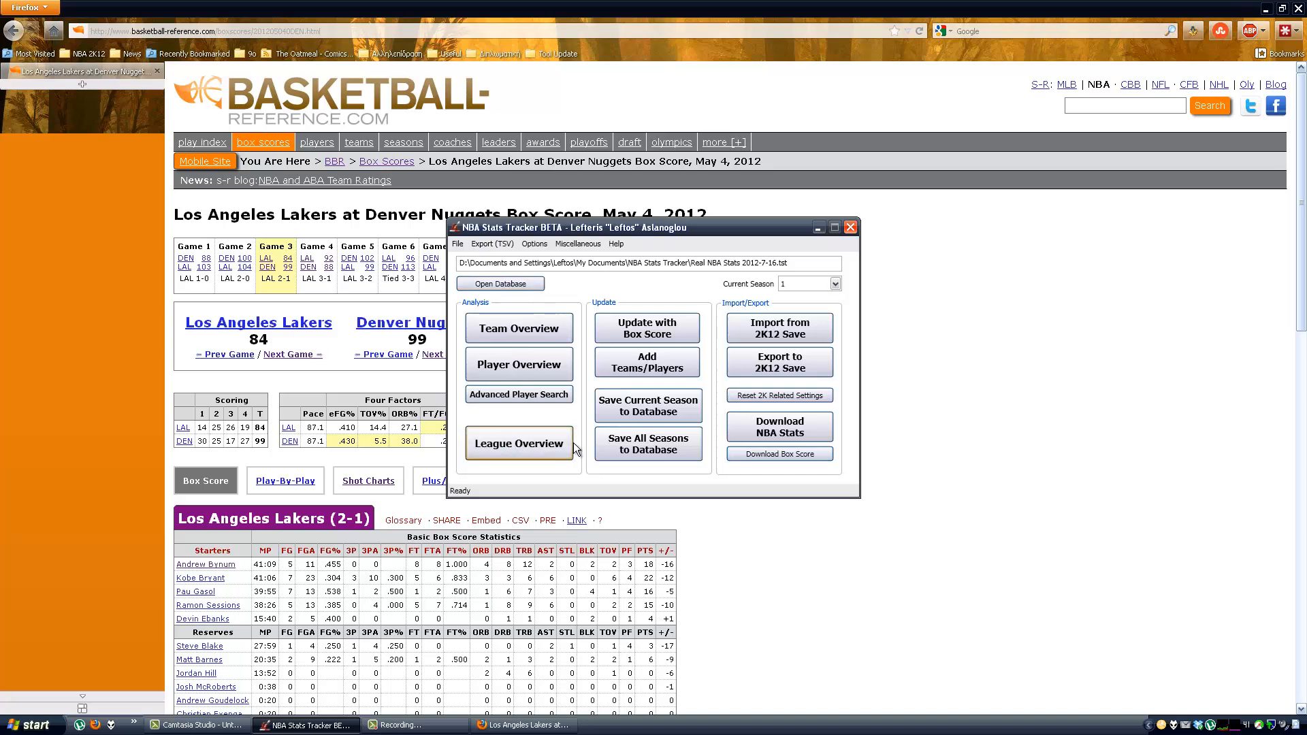
click(743, 232)
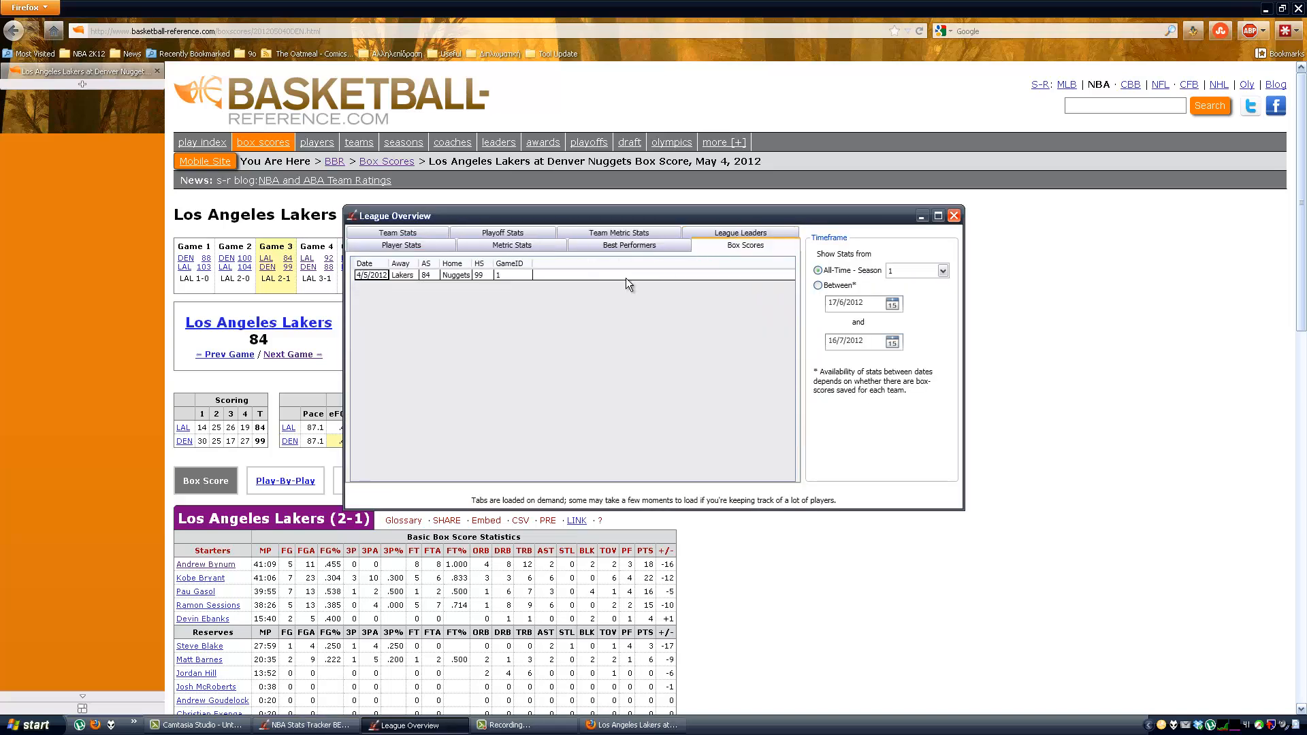
click(426, 275)
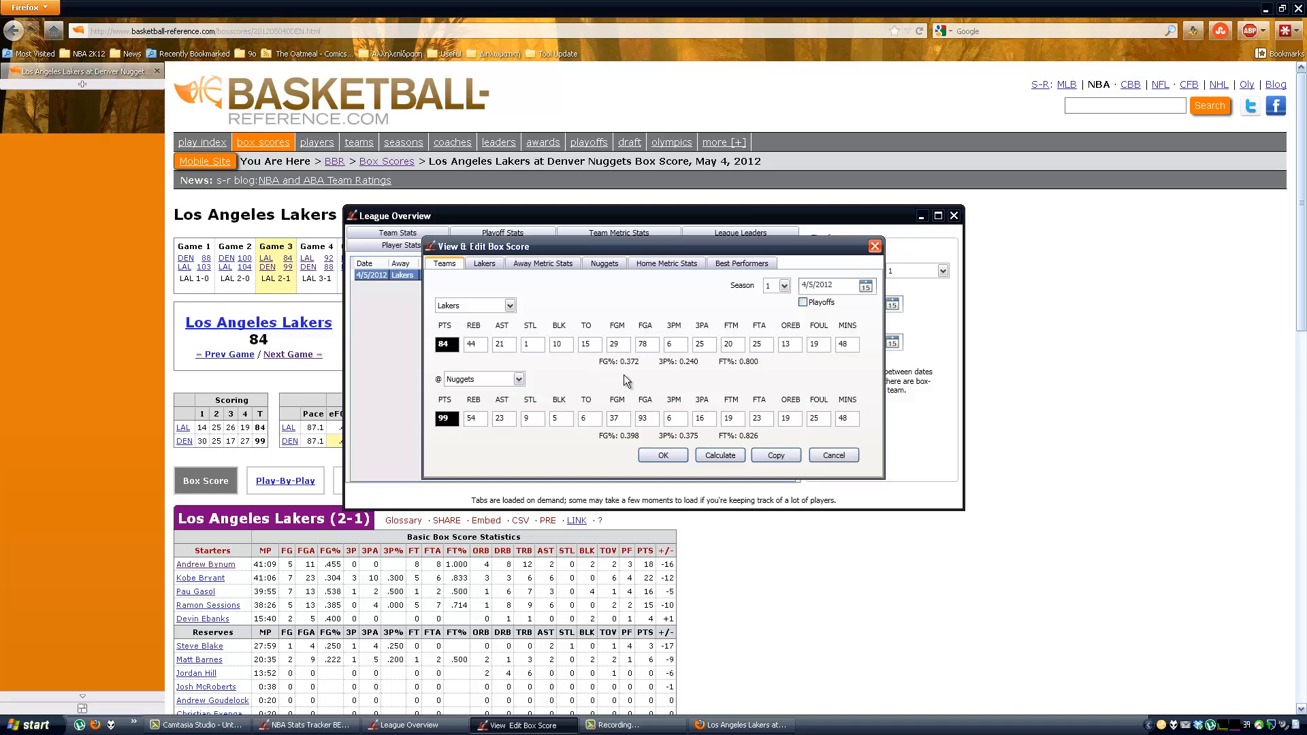
Step: Examine both teams' player stats, the away and home metric stats, and the game's best performers, and close the box score
click(485, 262)
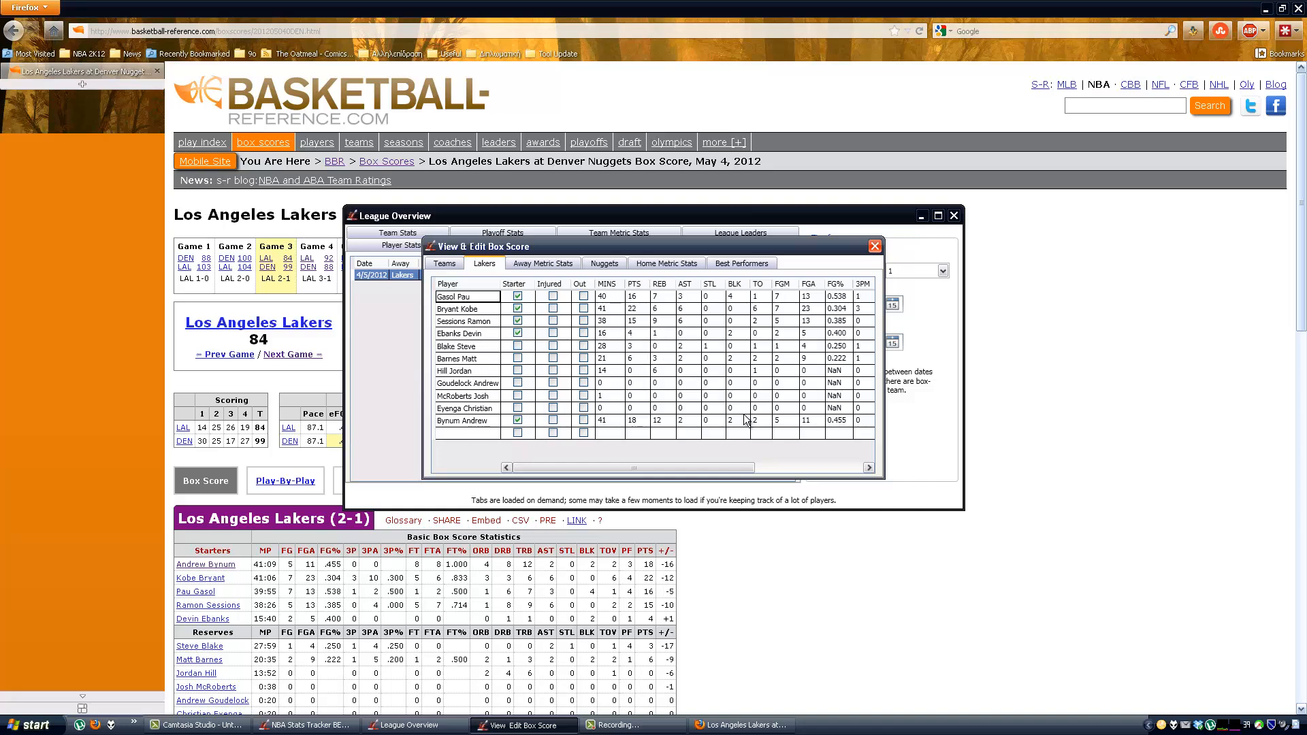
click(598, 263)
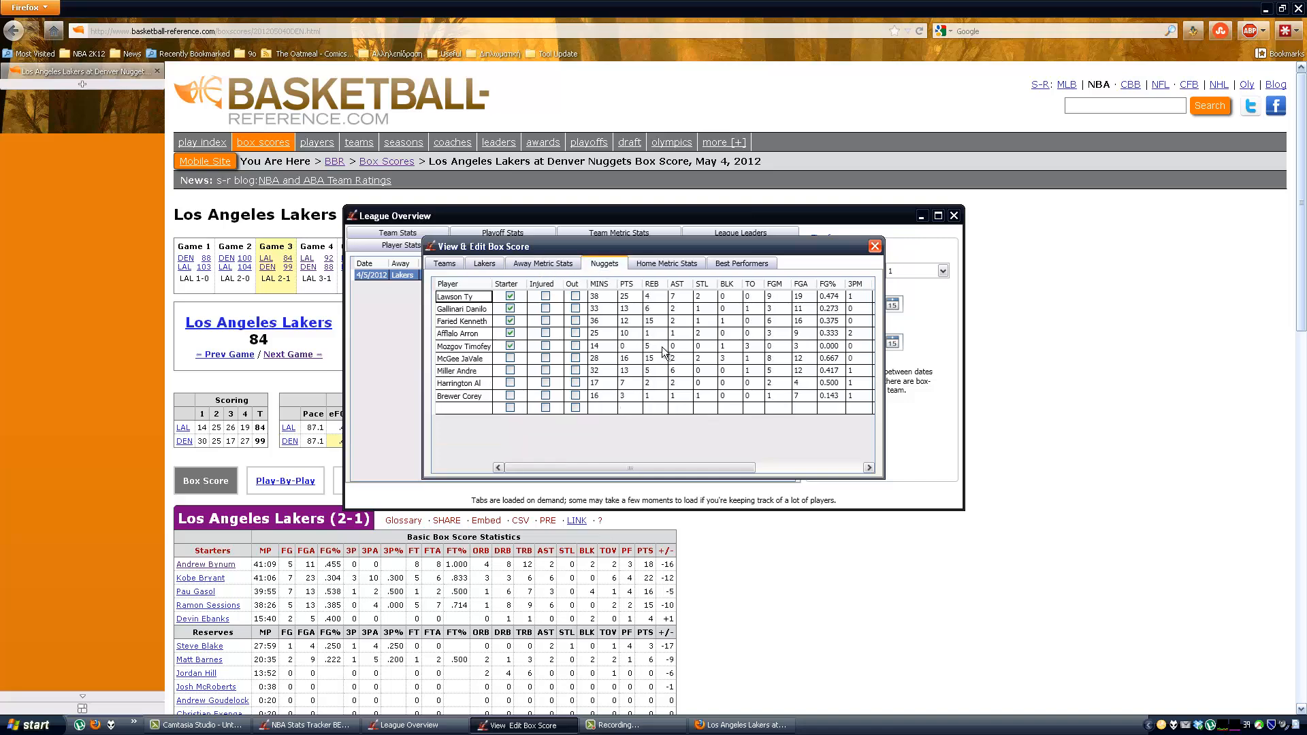
click(559, 264)
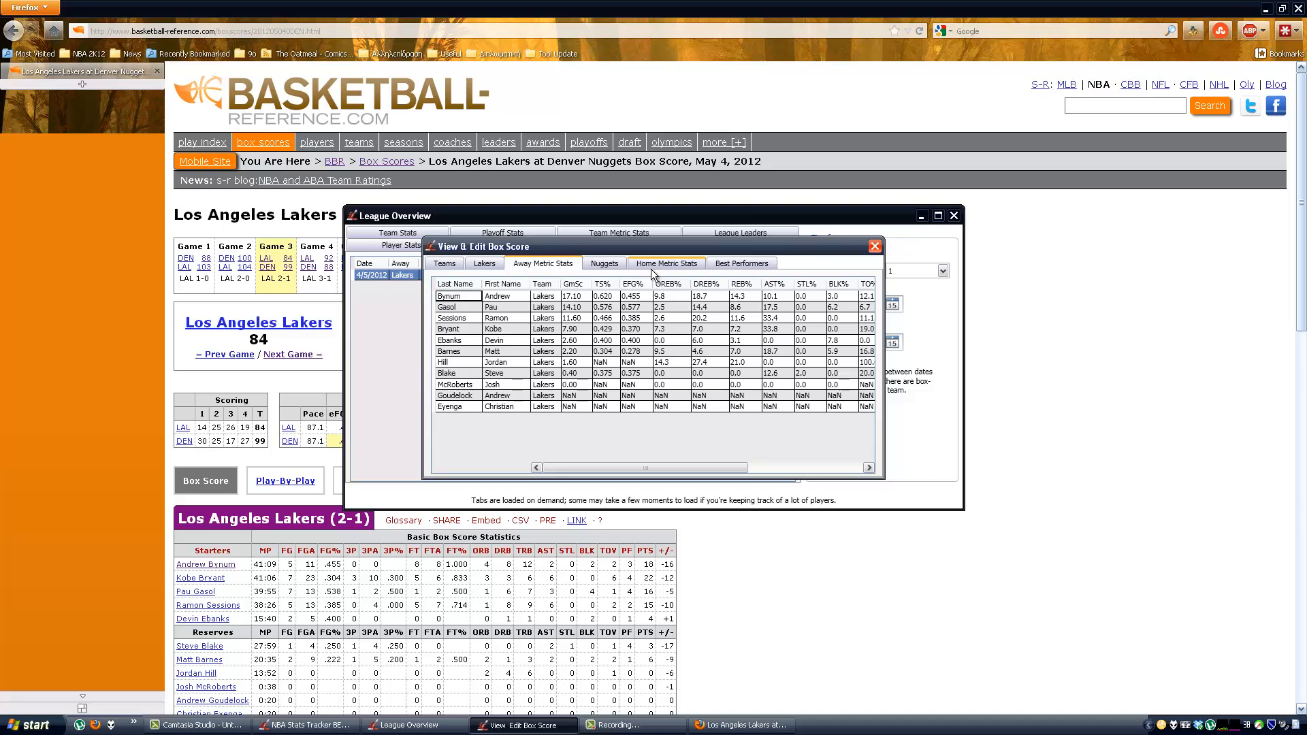
click(651, 268)
click(726, 266)
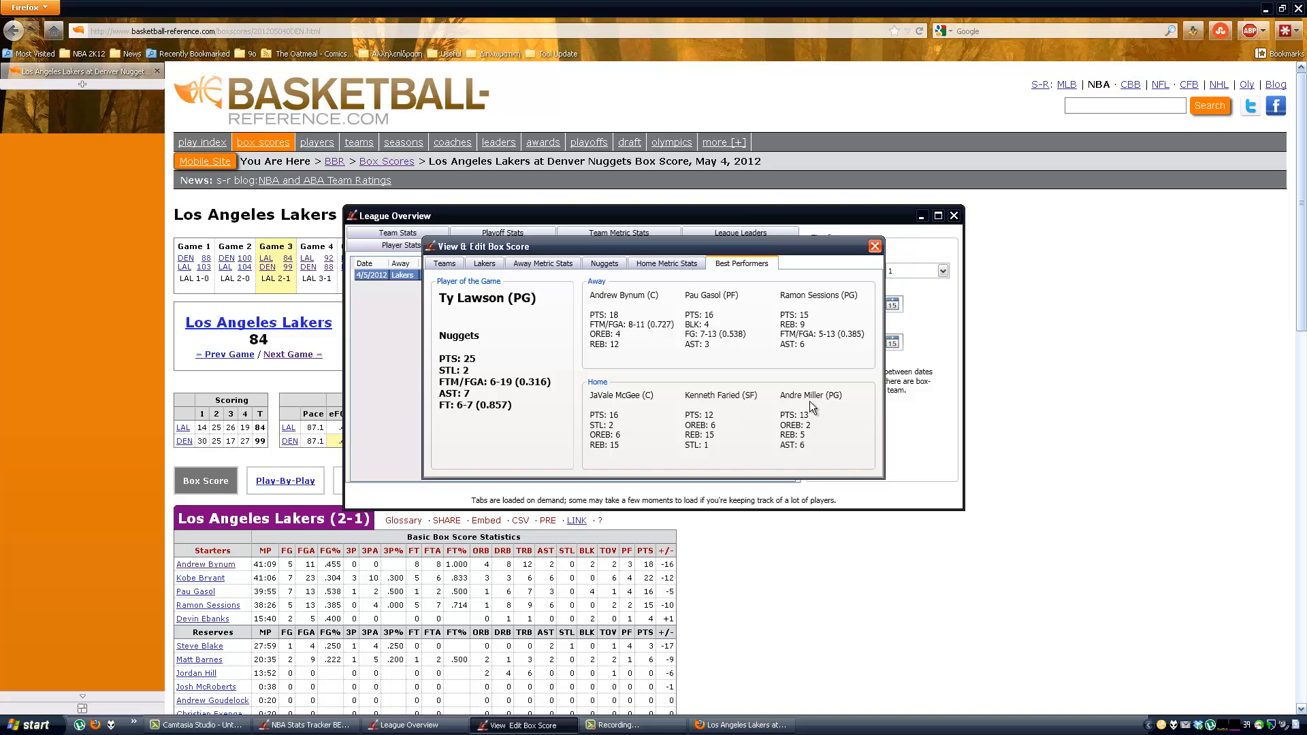
click(877, 245)
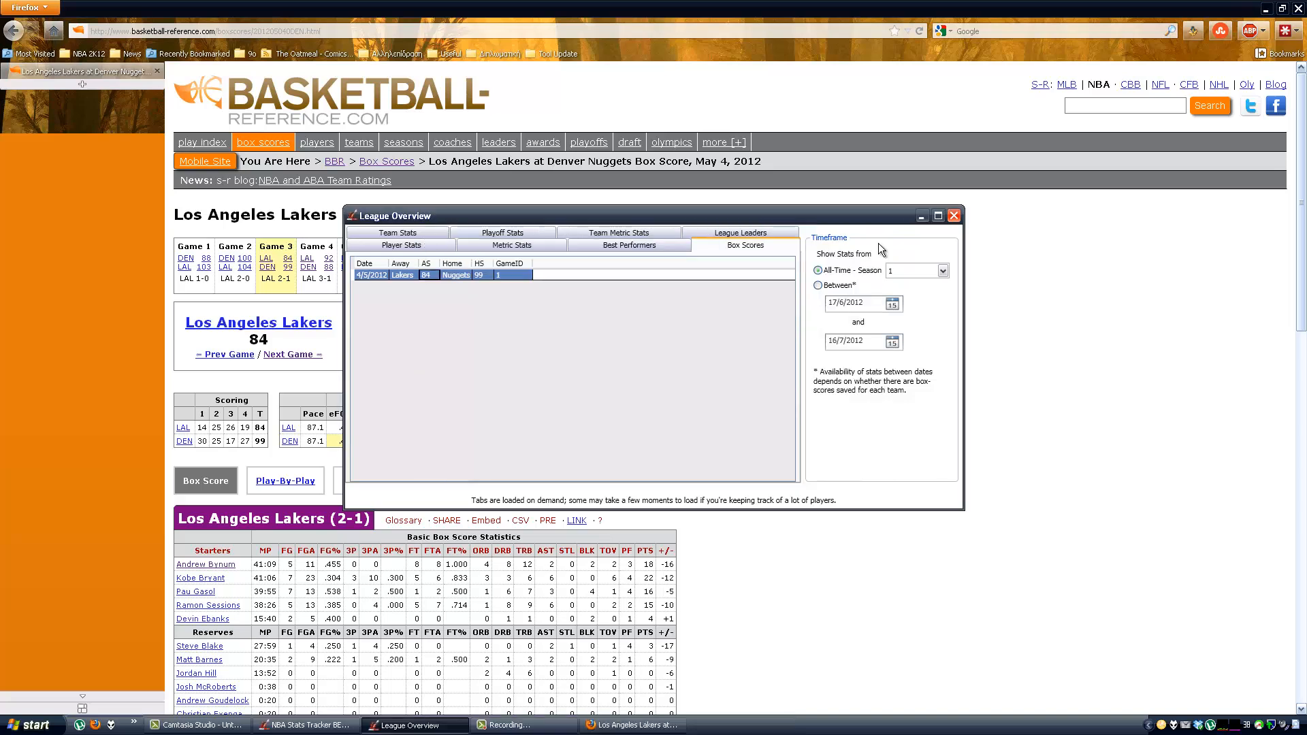
Step: Close the league overview and rename the current season to 2011-2012
click(953, 215)
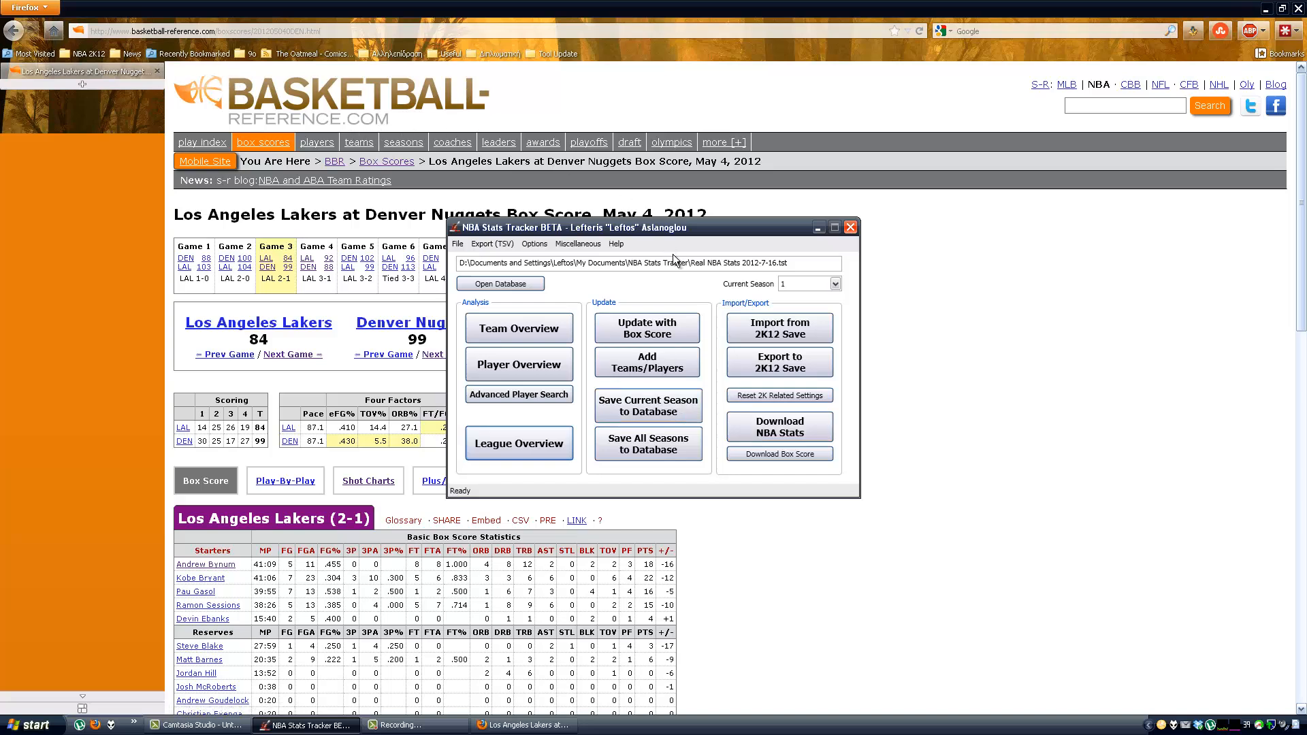
drag(740, 223, 745, 242)
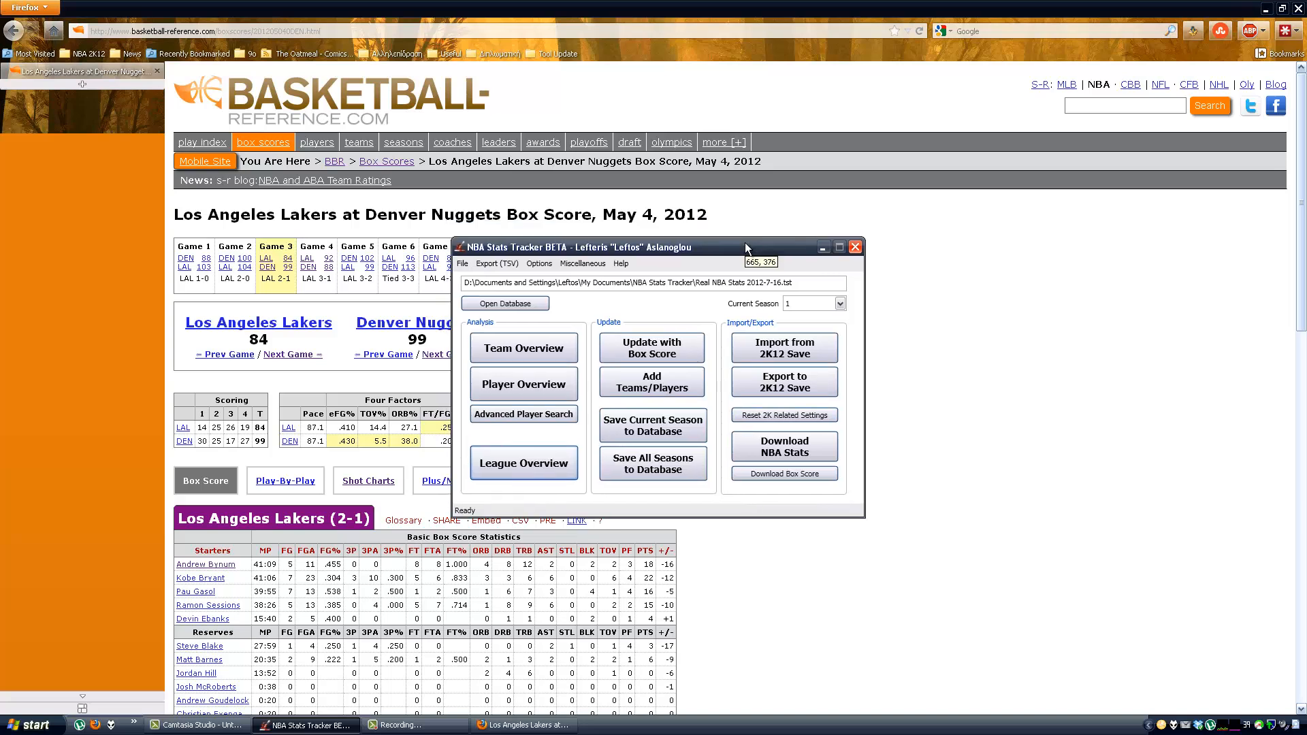
click(575, 264)
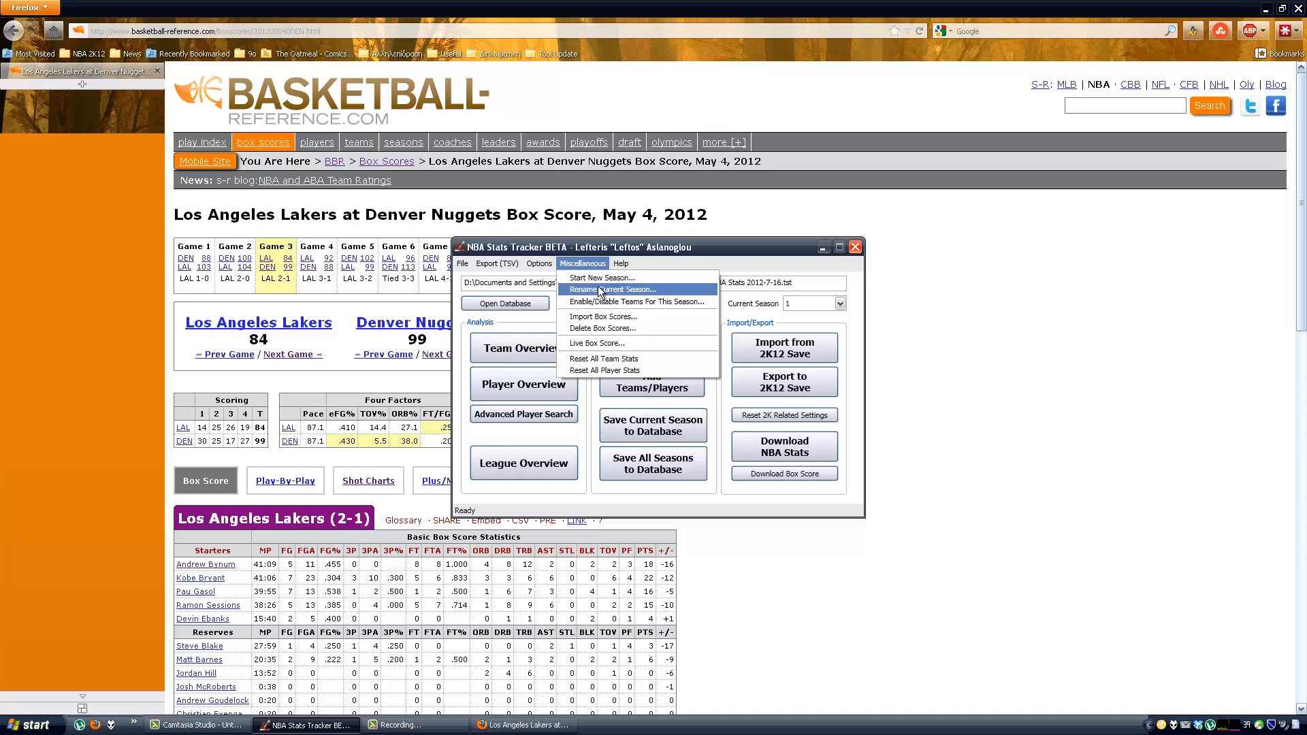
click(599, 290)
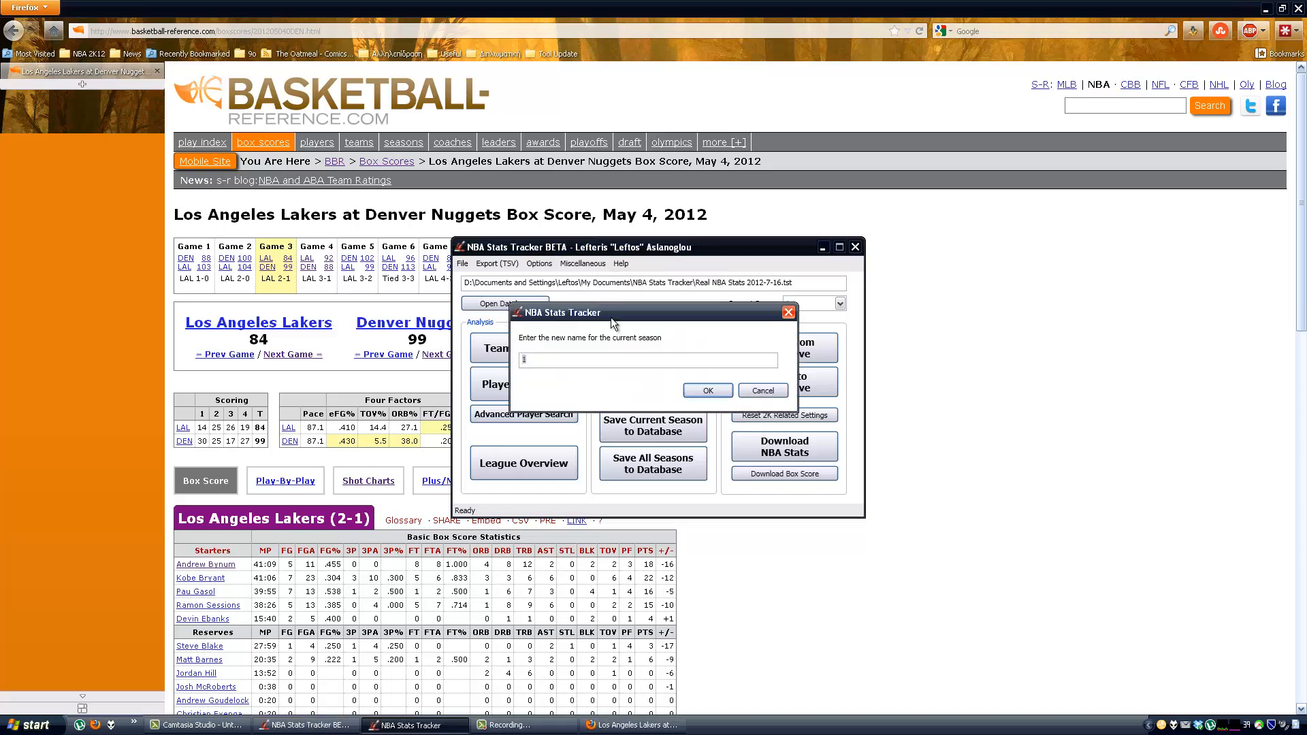
text(2011-2012)
click(703, 391)
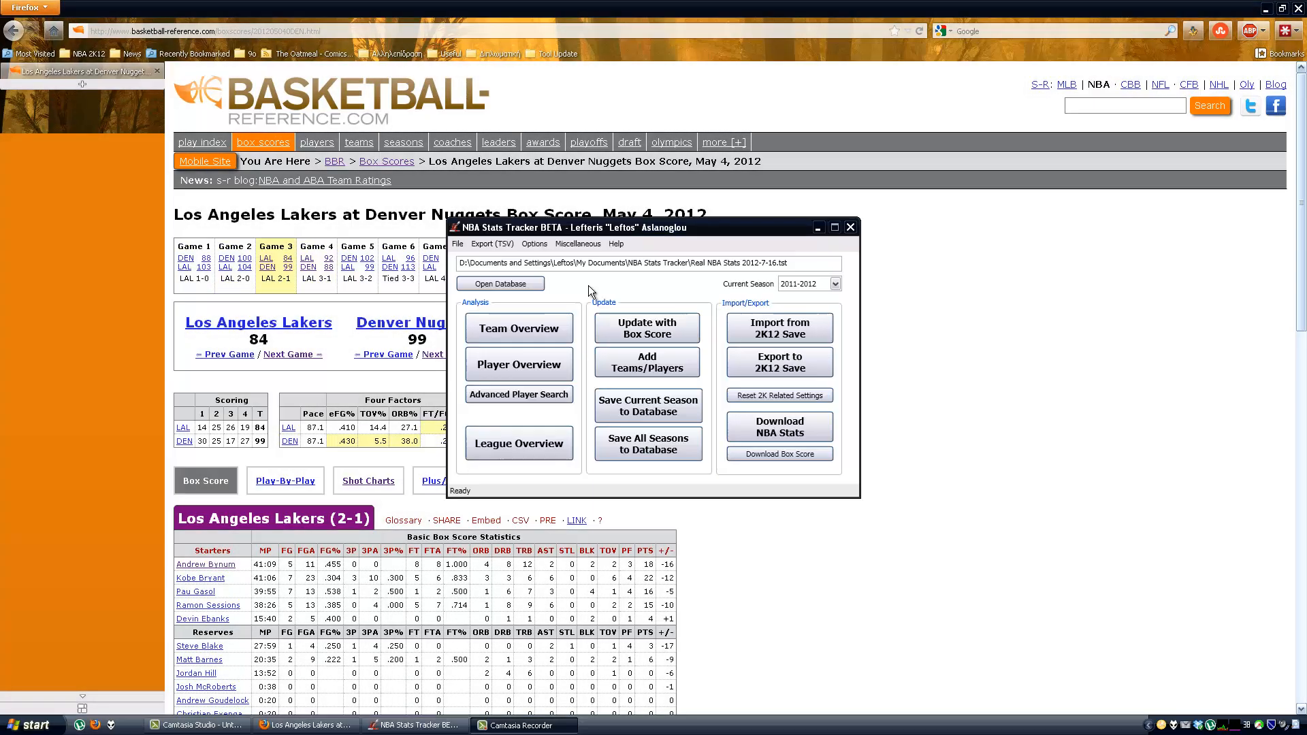
Step: Start a live box score with the Bucks as the first team and move Bogut Andrew below Dunleavy Mike in the player list
click(579, 245)
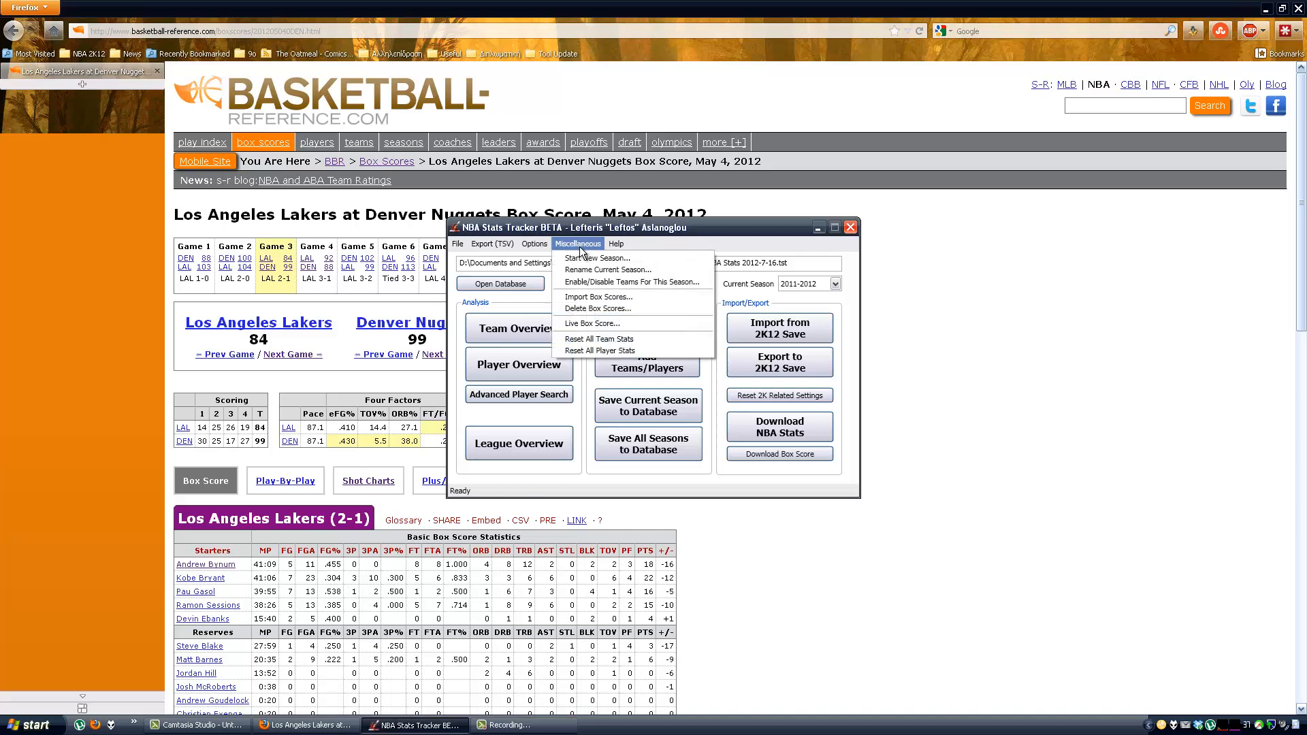
click(583, 323)
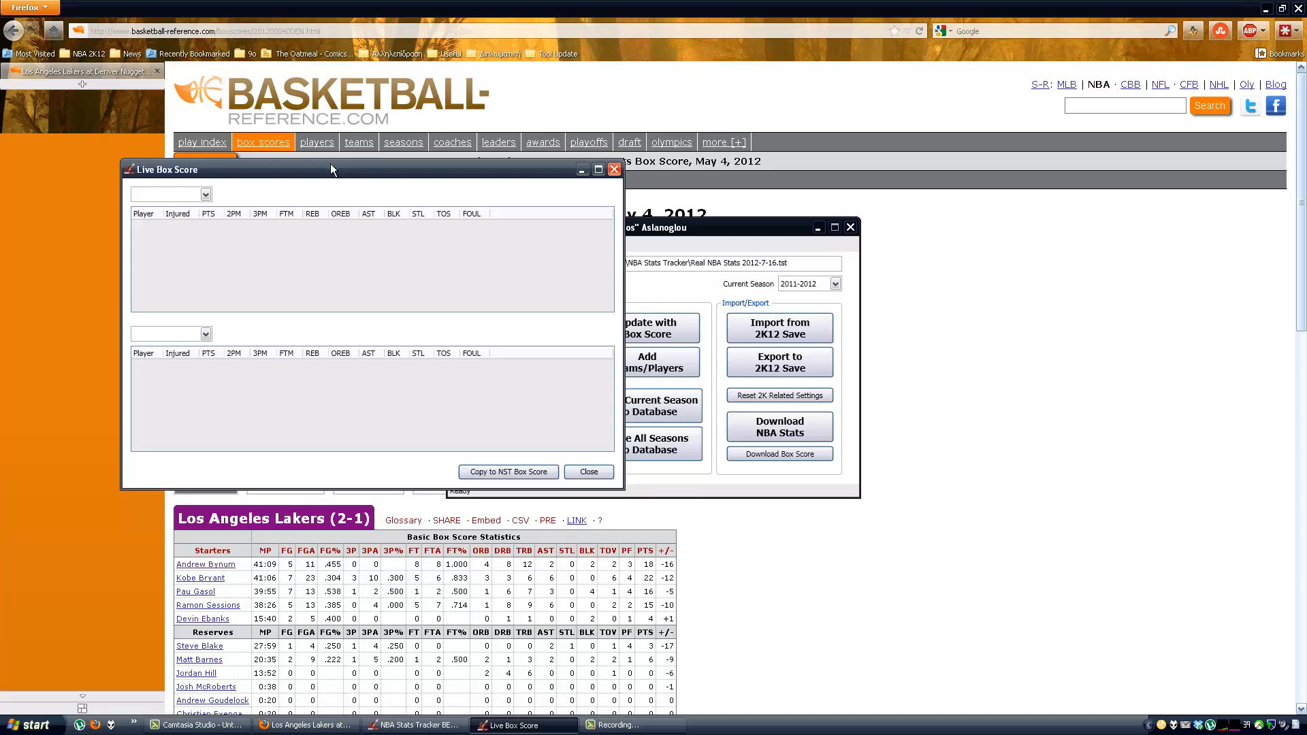
drag(329, 165, 643, 208)
click(477, 237)
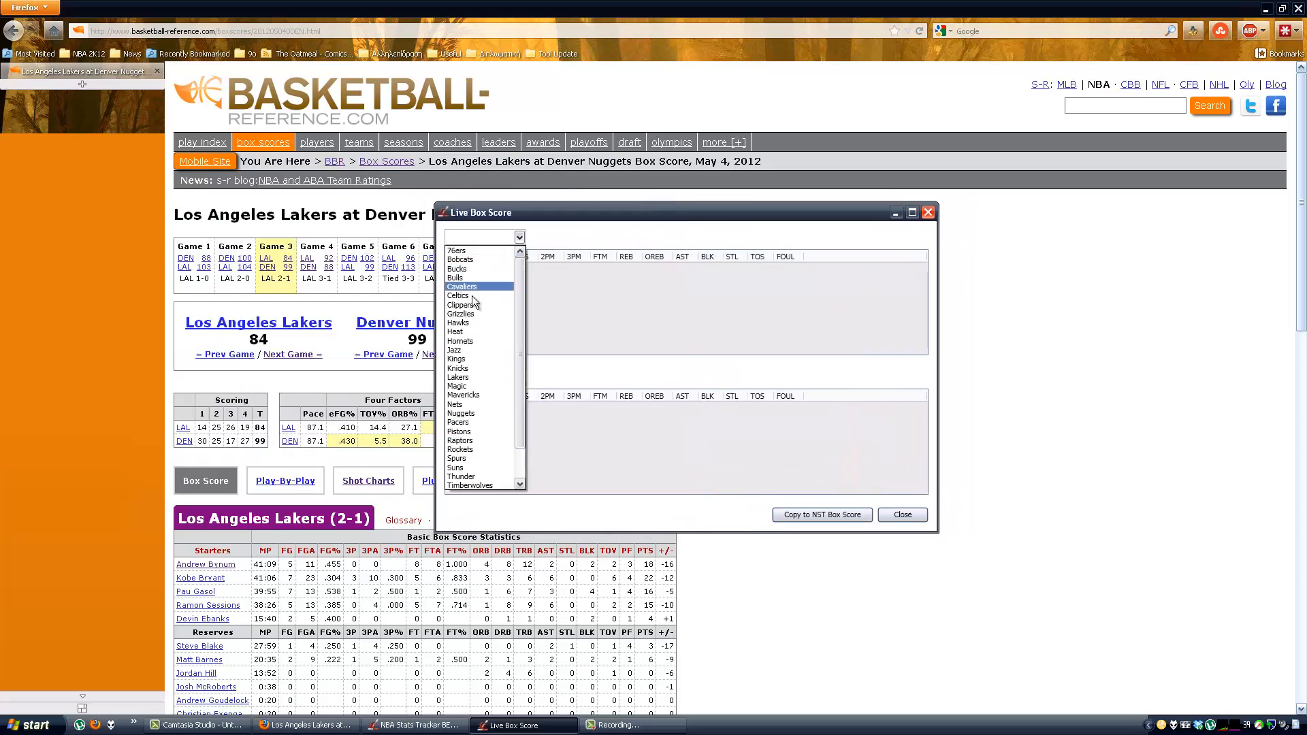
click(474, 270)
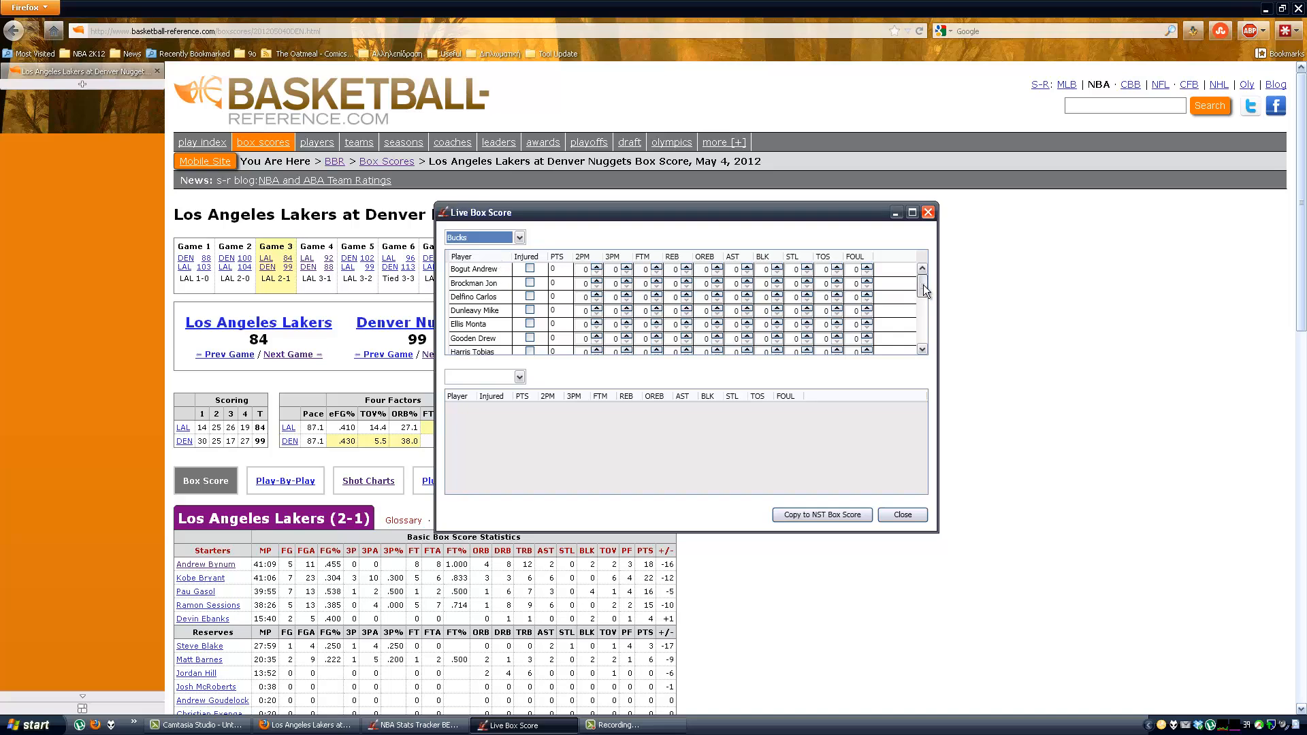
mouse_move(923, 285)
mouse_down()
mouse_move(924, 337)
mouse_move(924, 275)
mouse_up()
click(469, 272)
drag(469, 275, 466, 314)
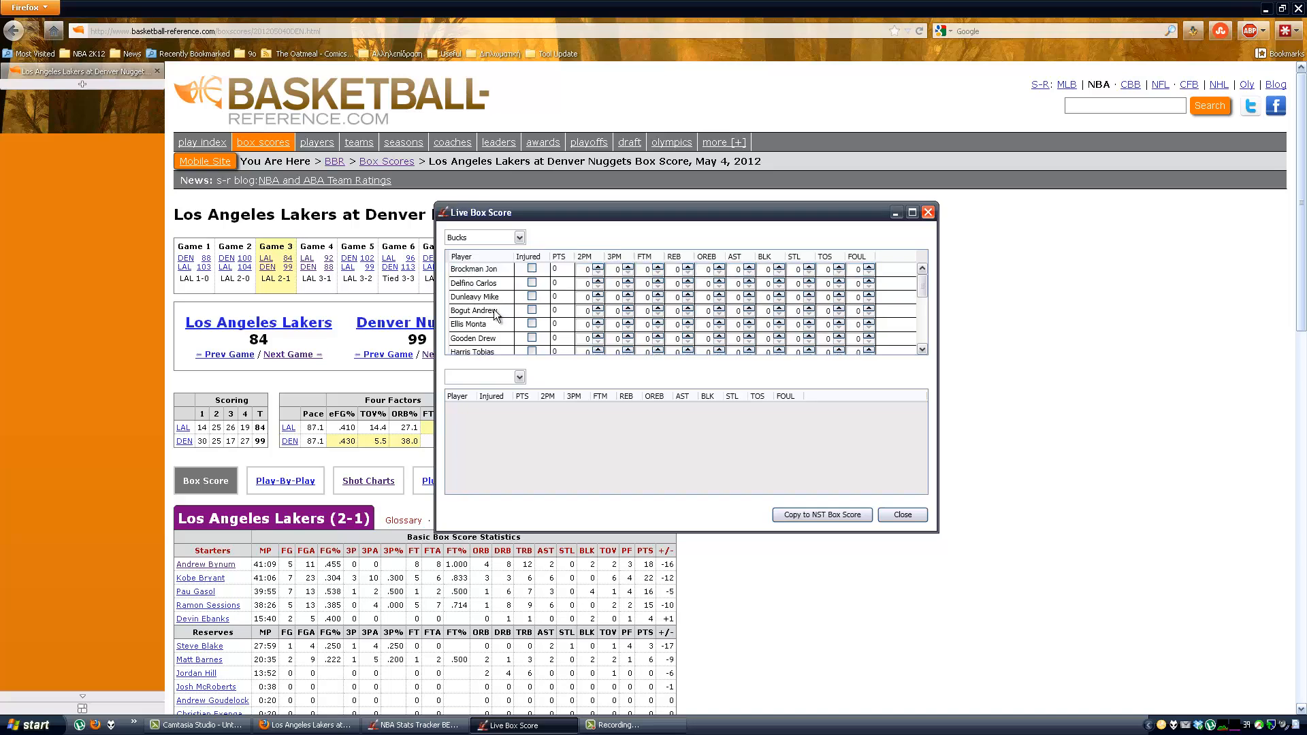
Step: Choose the Hornets as the live box score's second team and enlarge the window to show more of both rosters
click(486, 379)
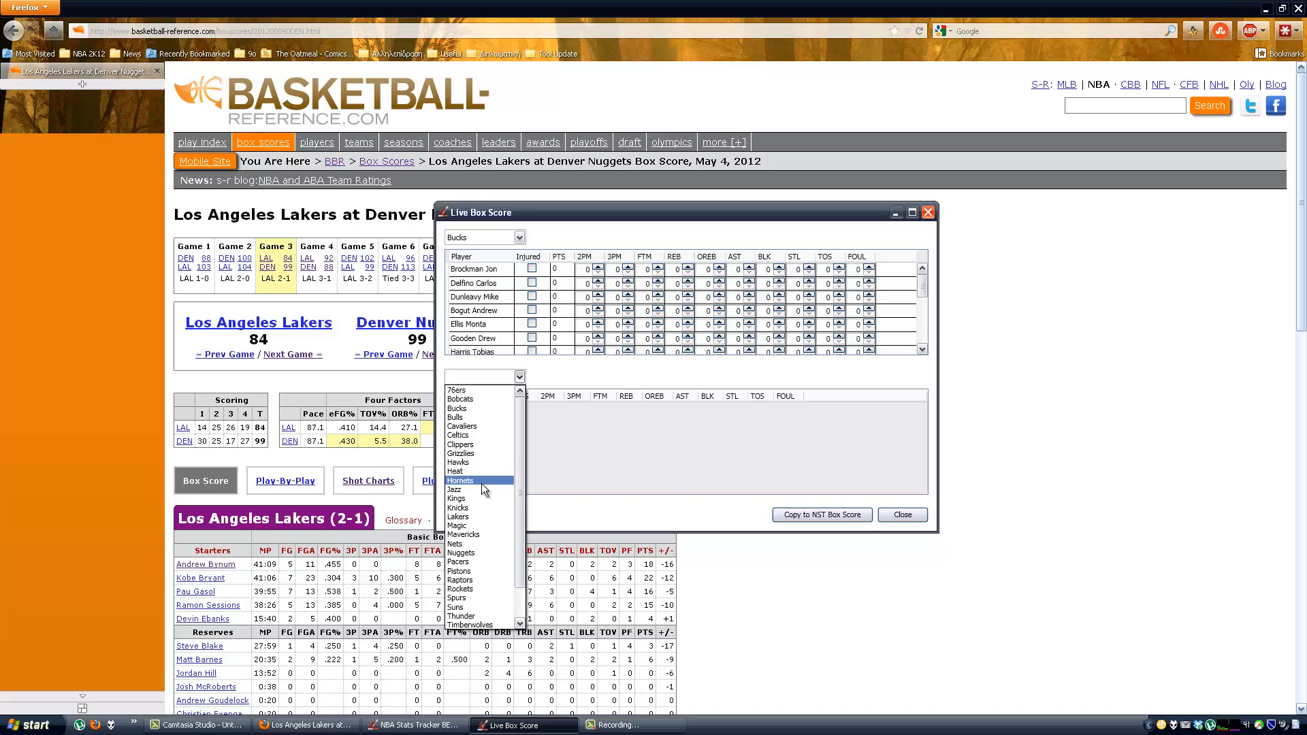
click(481, 482)
drag(529, 531, 530, 713)
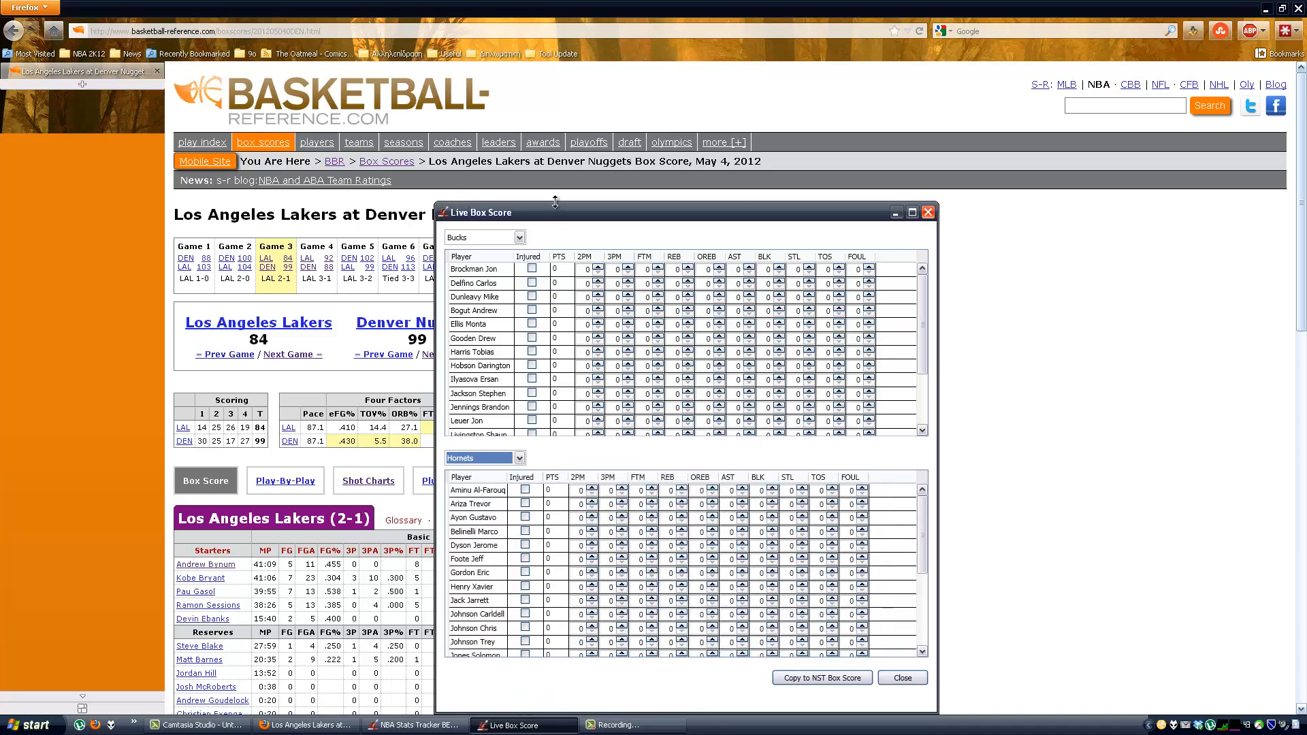
drag(553, 203, 575, 58)
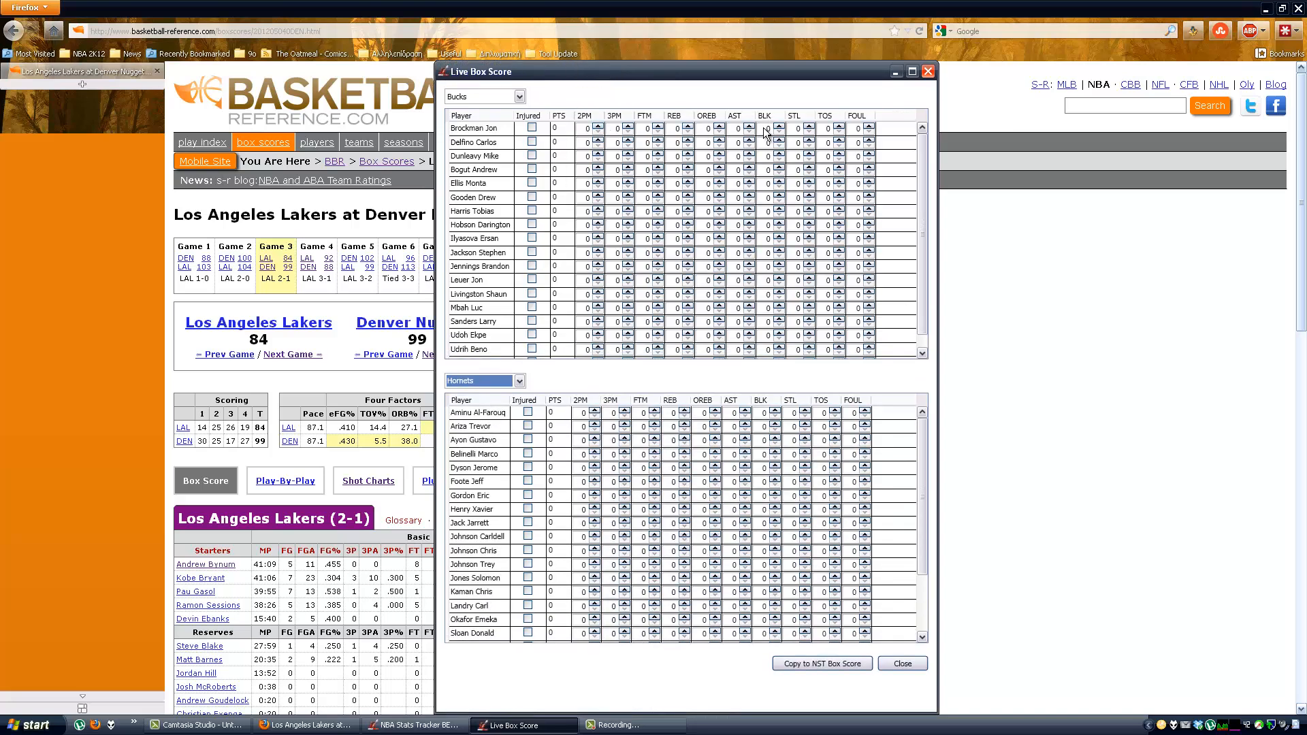
Step: Record one two-pointer for Delfino Carlos, one three-pointer for Aminu Al-Farouq and one offensive rebound for Brockman Jon
click(598, 139)
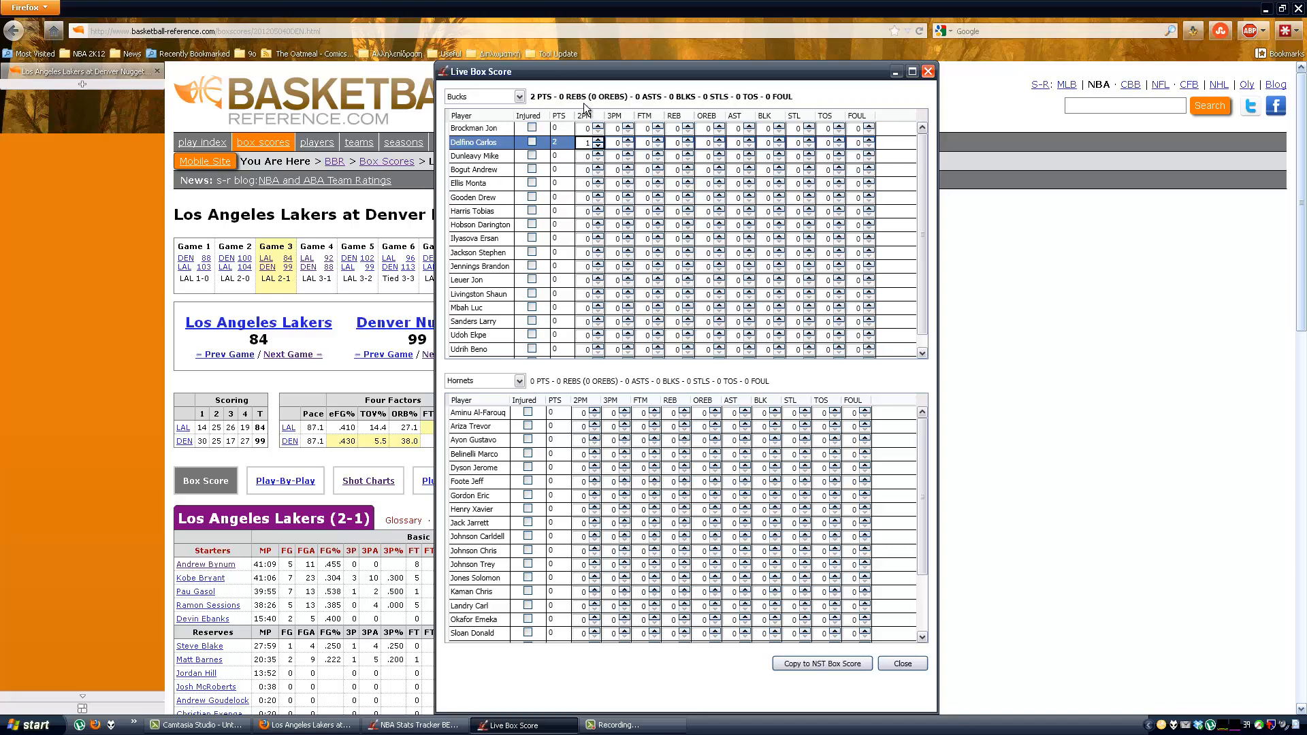
click(624, 411)
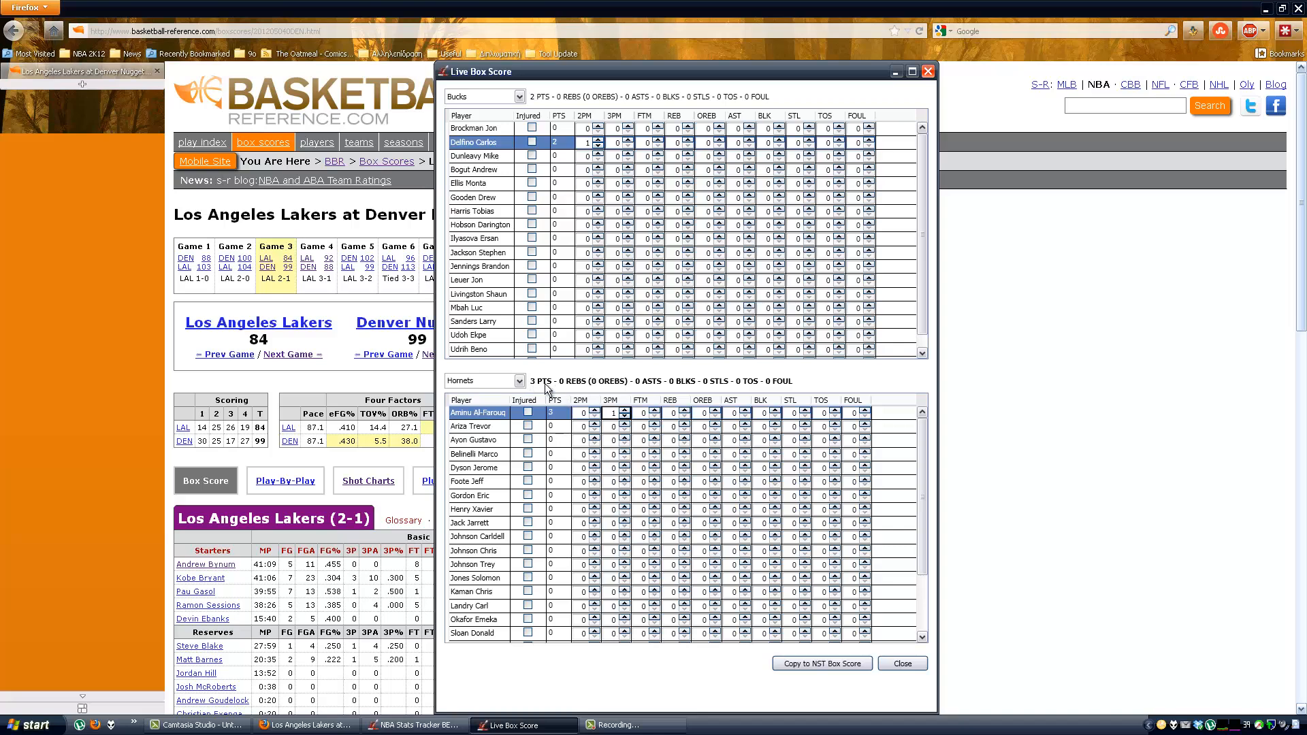
click(719, 126)
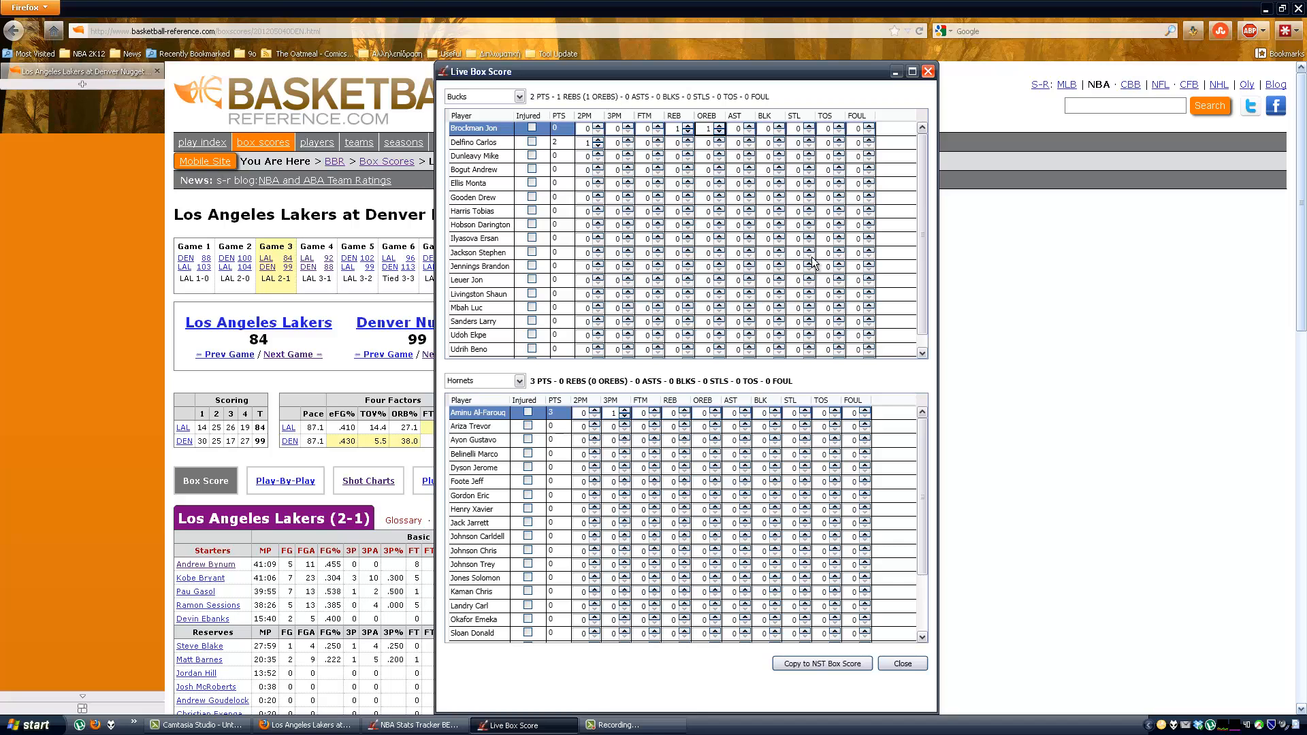
scroll(857, 222, down, 1)
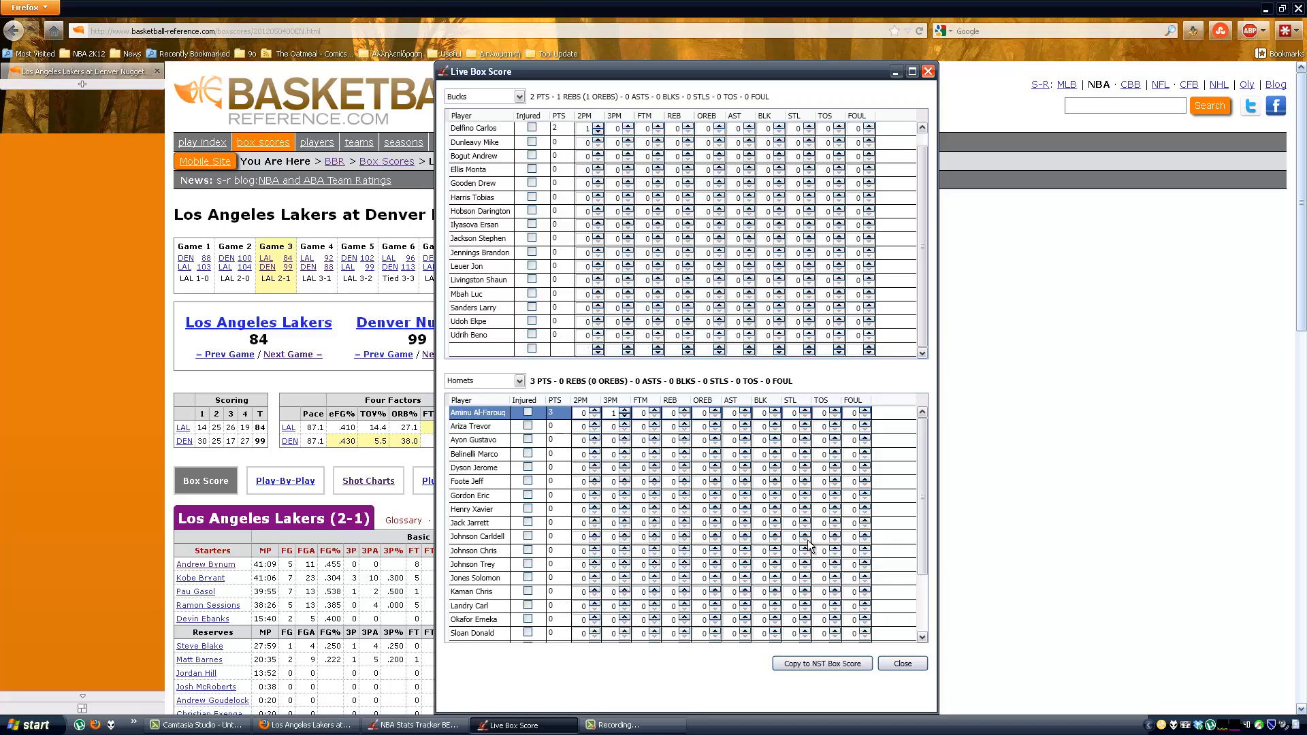
Step: Copy the live box score into a regular box score, check the team and Bucks player stats, and cancel the insertion
click(817, 664)
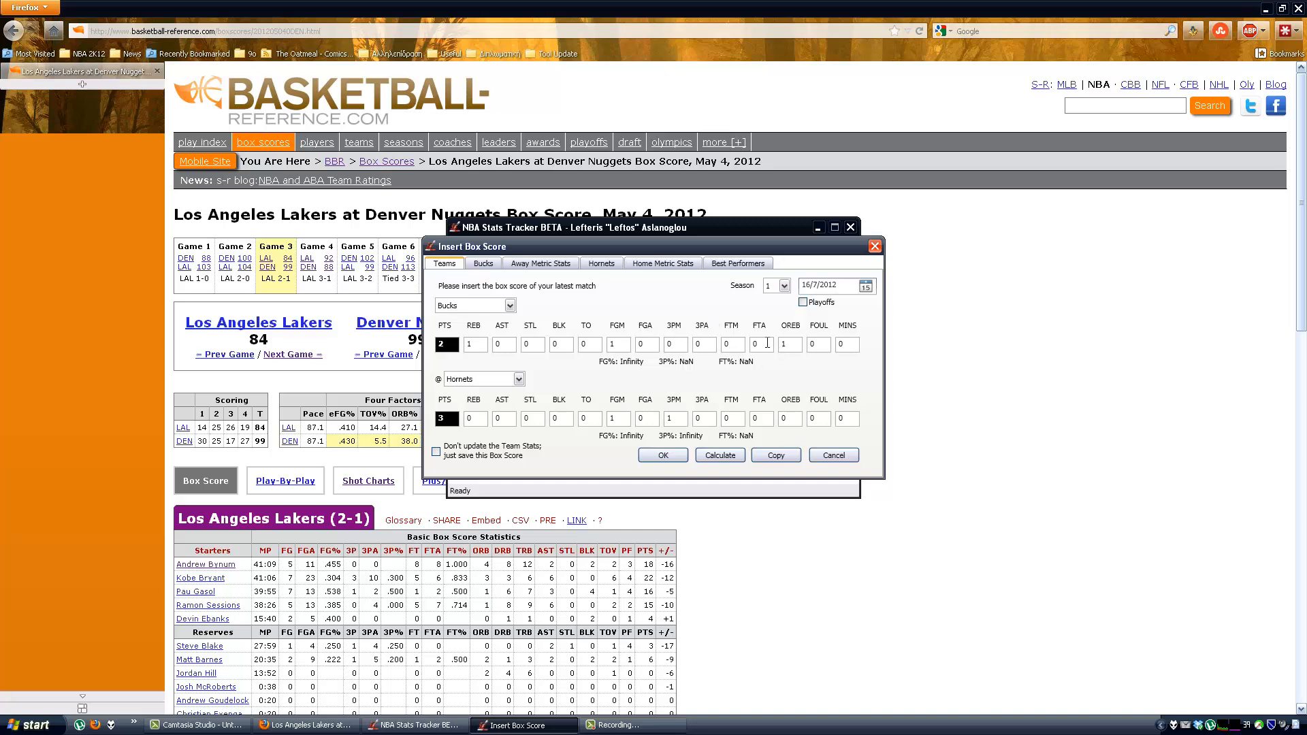
click(484, 265)
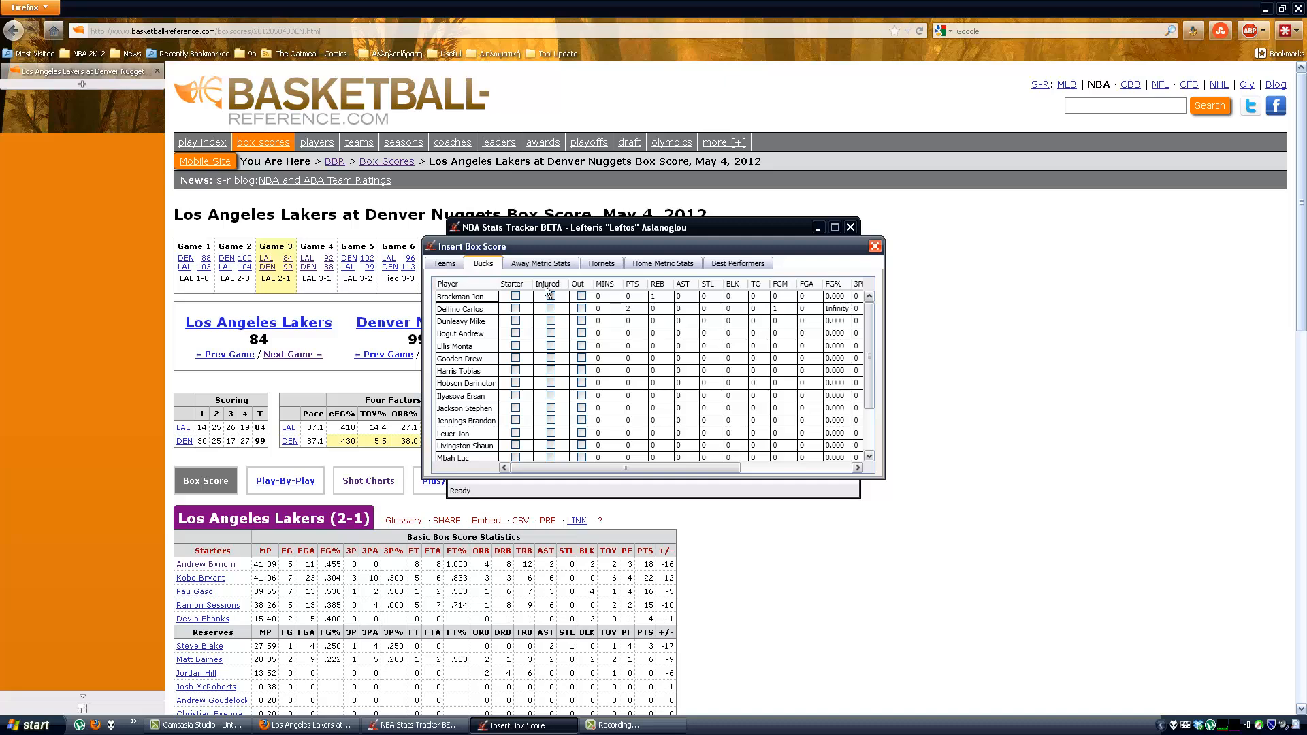
click(458, 267)
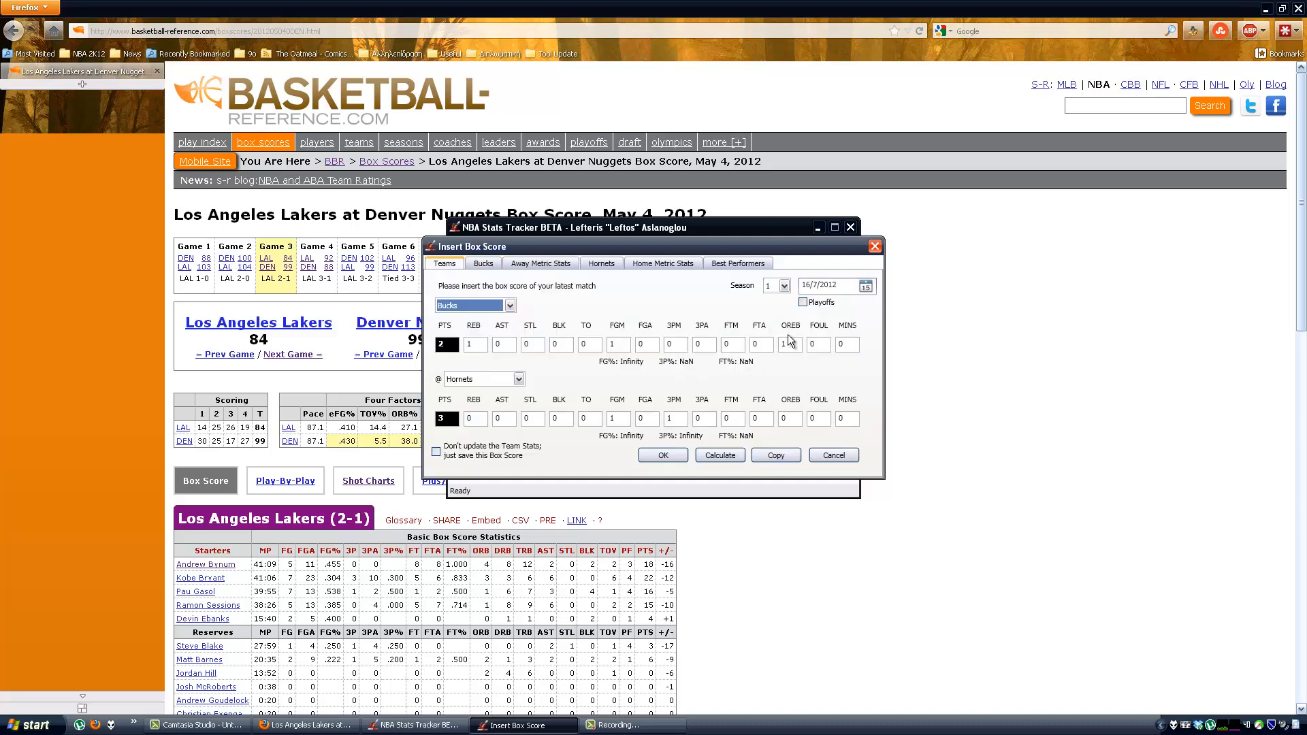
click(817, 455)
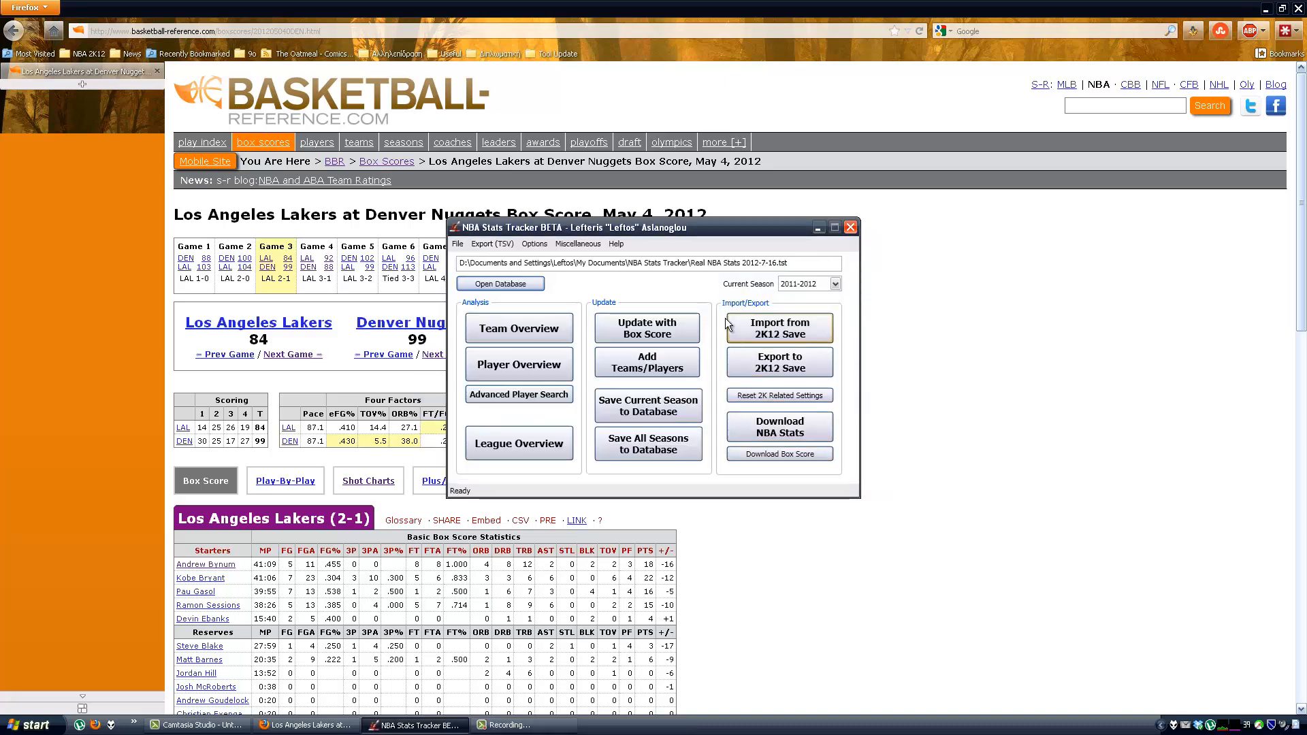
Step: Copy all rows of the 76ers team overview's stats table and paste them with headers into a blank Microsoft Excel workbook
click(513, 331)
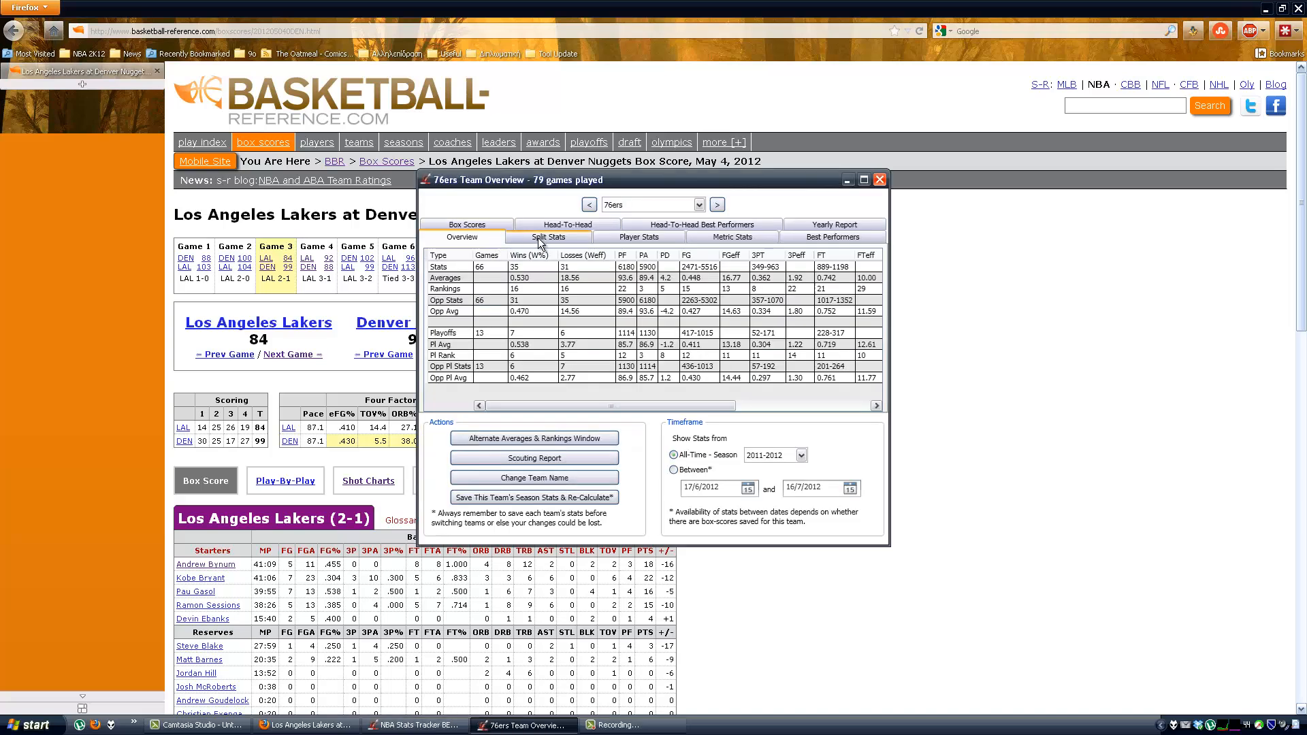
click(572, 270)
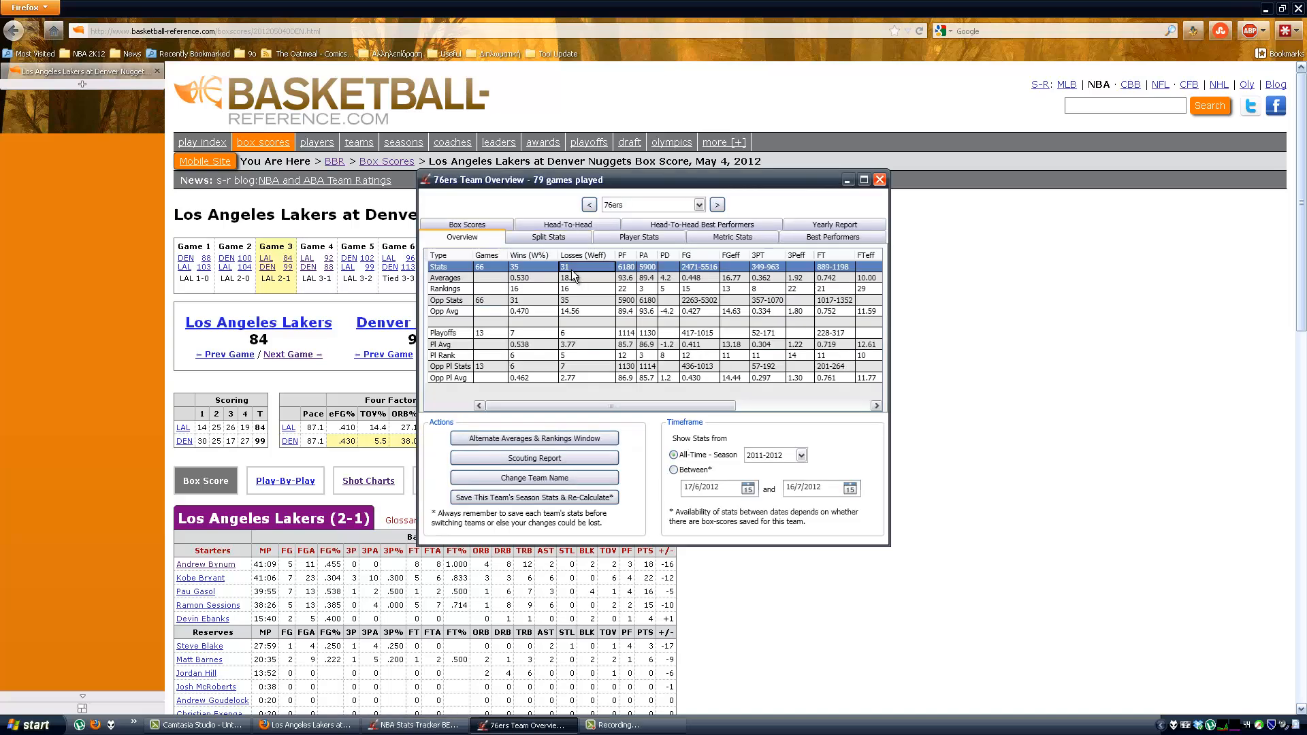
shift+click(577, 377)
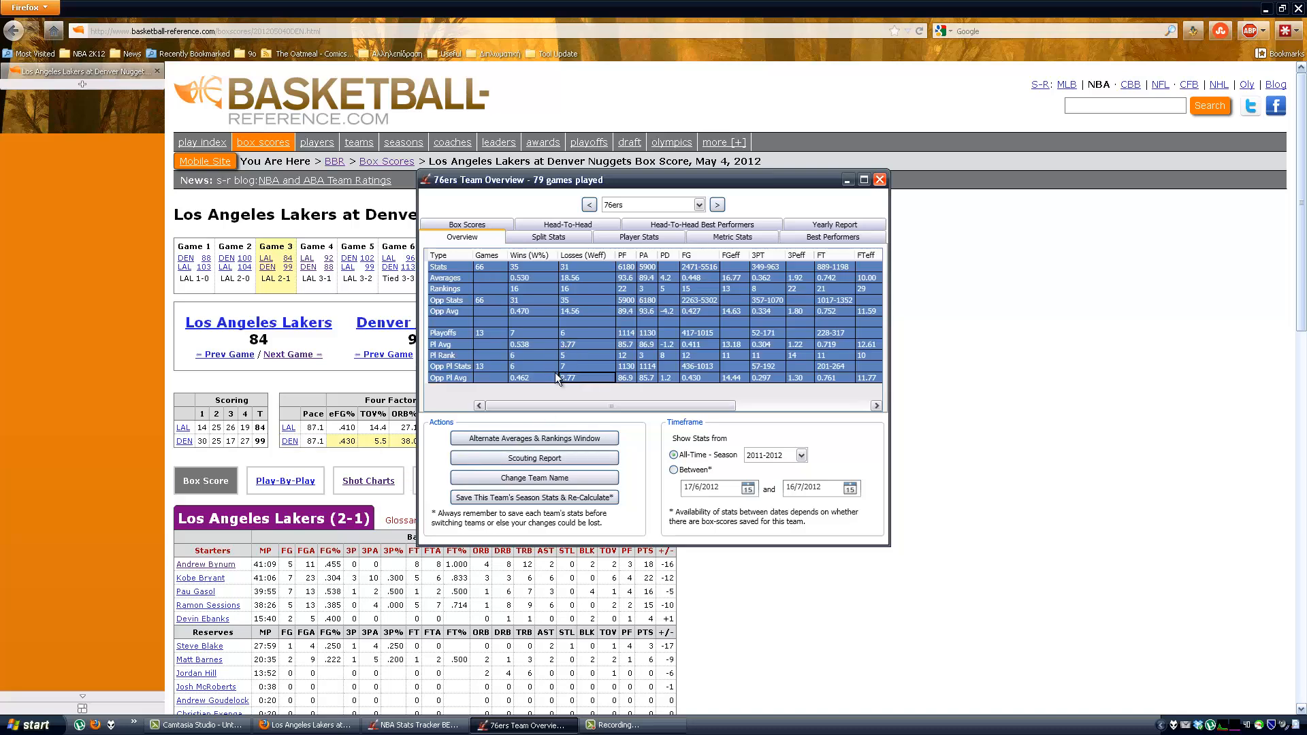
key(alt+Tab)
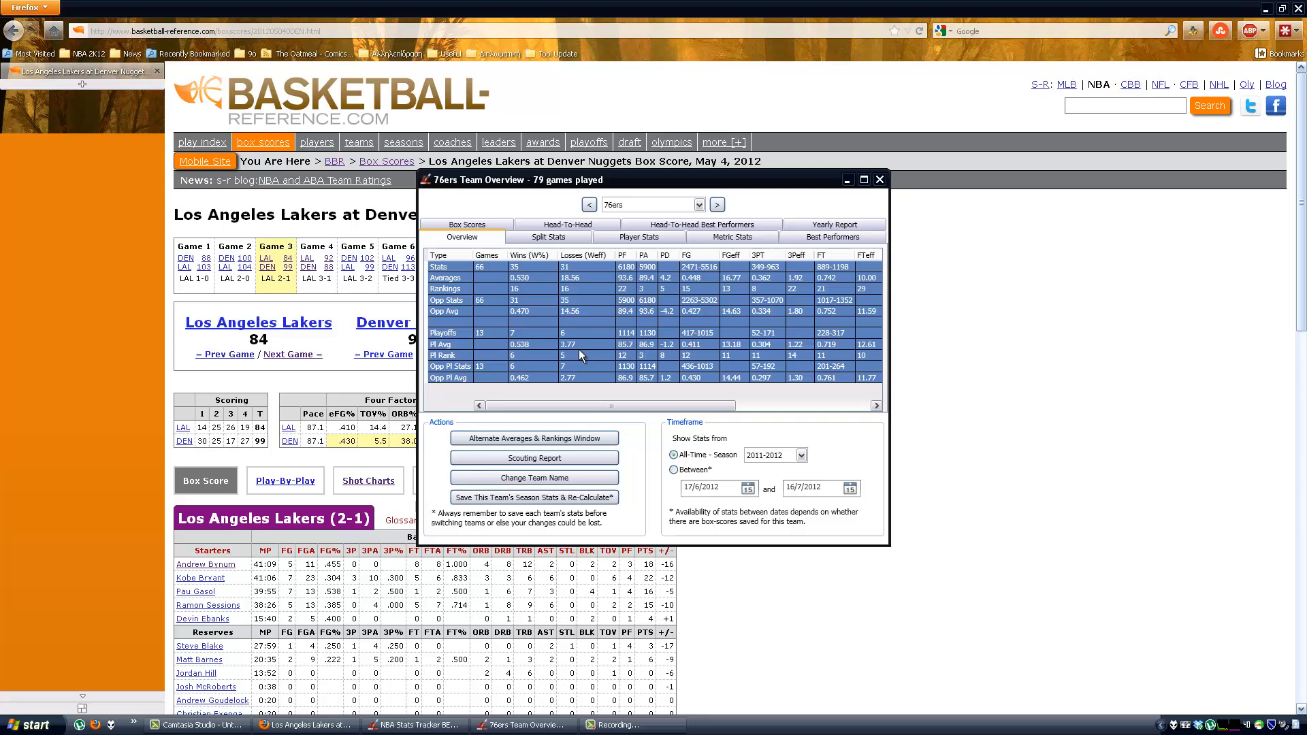
key(Return)
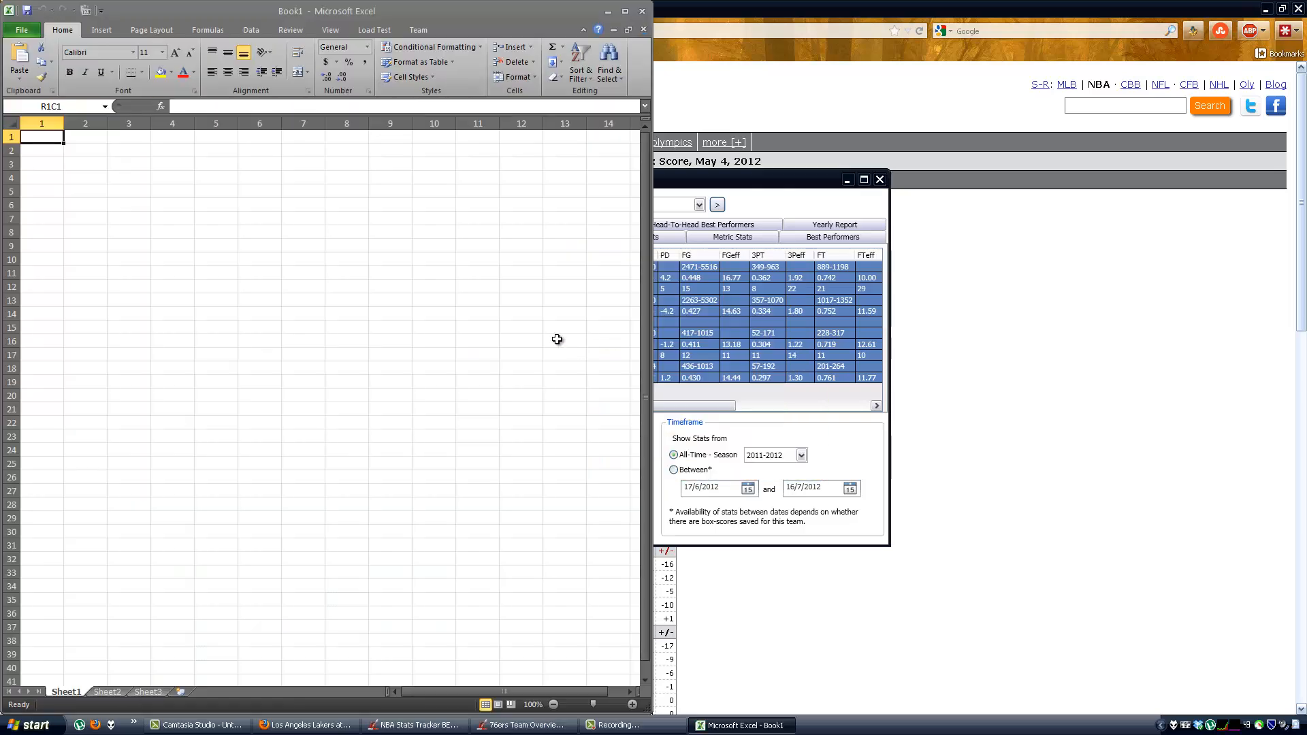
click(126, 256)
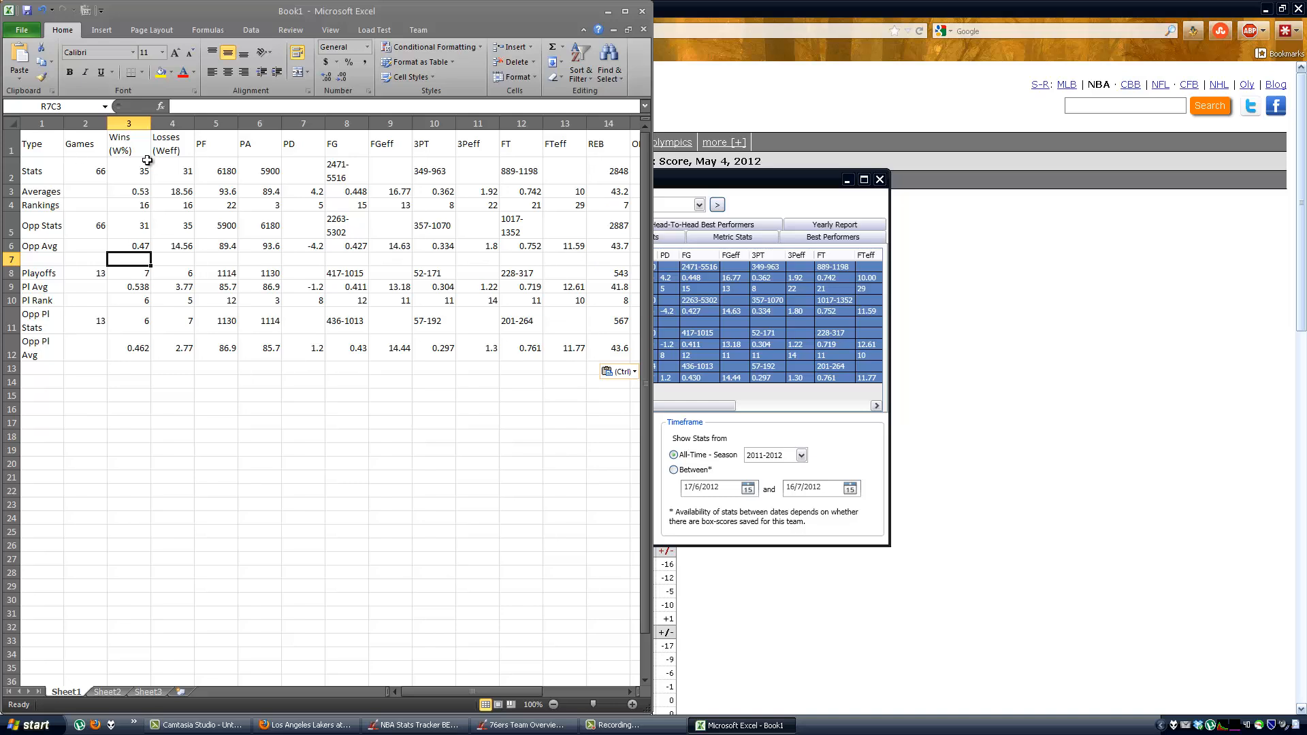
Step: Widen the FG column to fit its contents, discard the workbook without saving, and close the 76ers team overview
double_click(368, 126)
mouse_move(367, 126)
mouse_down()
mouse_move(414, 120)
mouse_move(371, 123)
mouse_up()
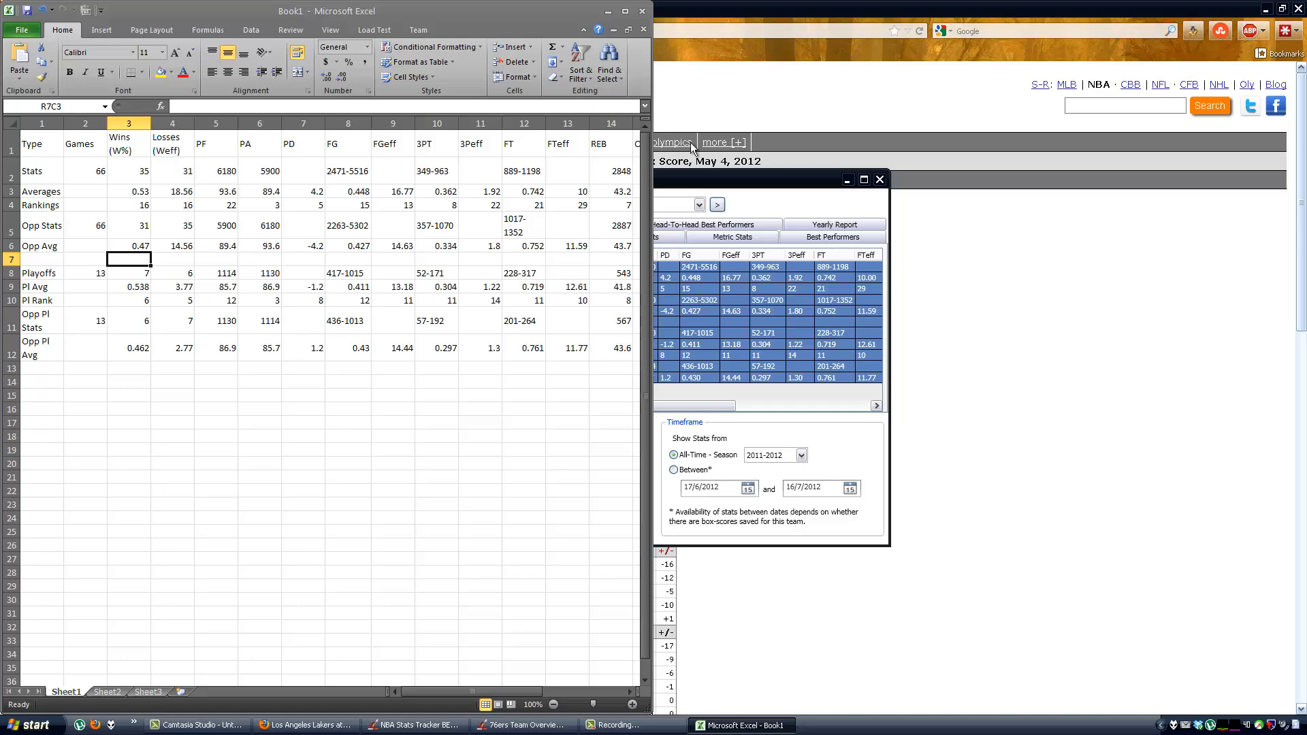
click(643, 28)
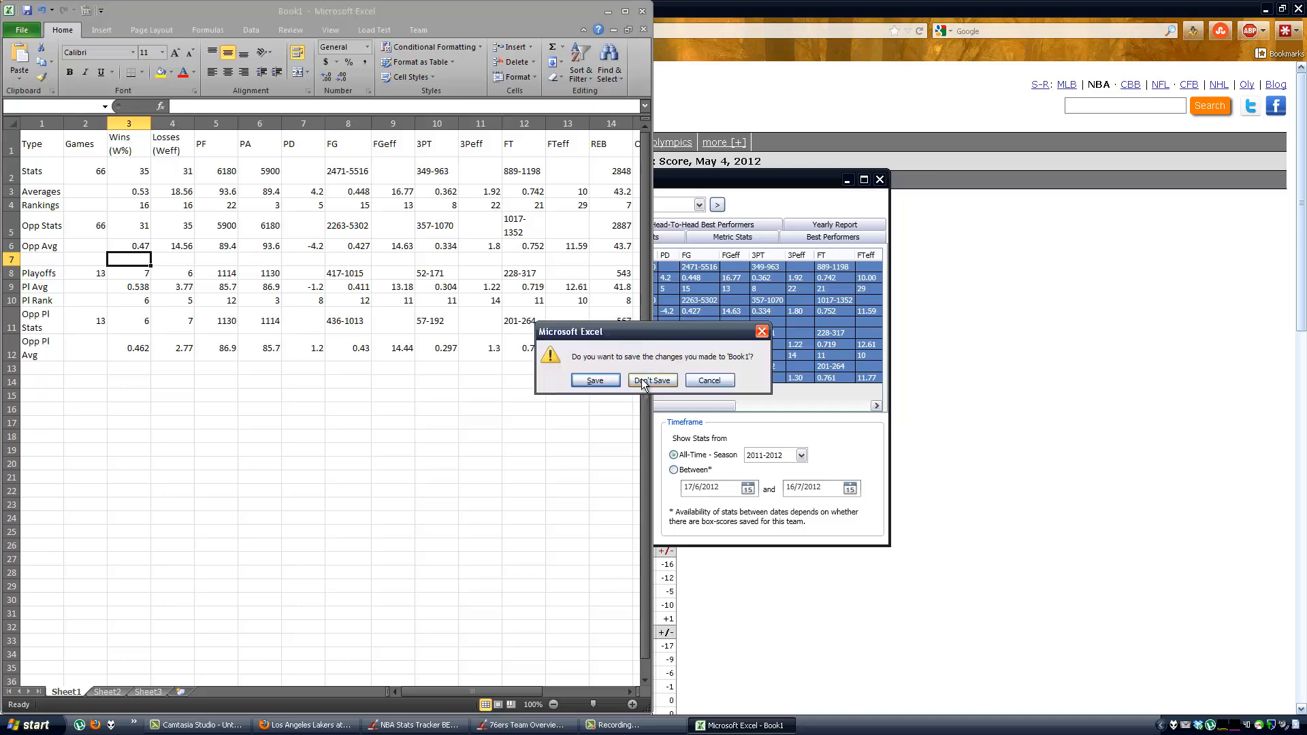
click(642, 381)
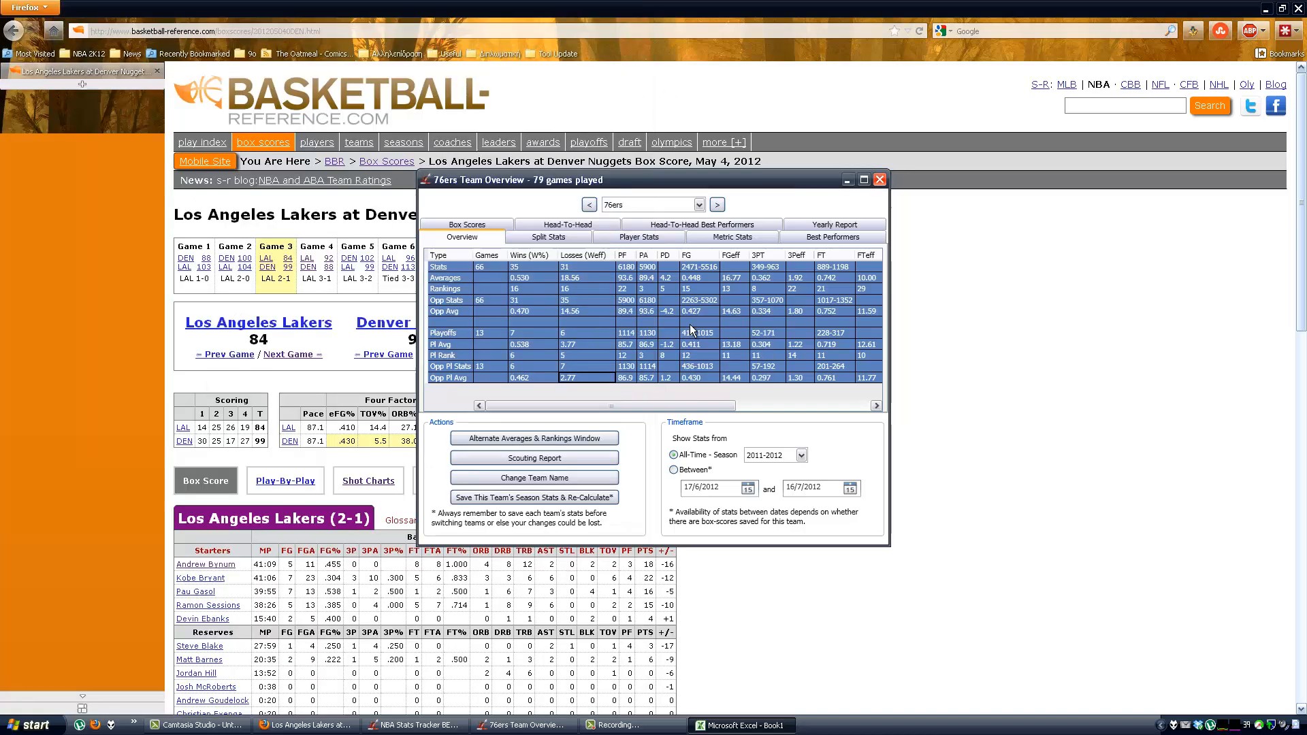
click(880, 180)
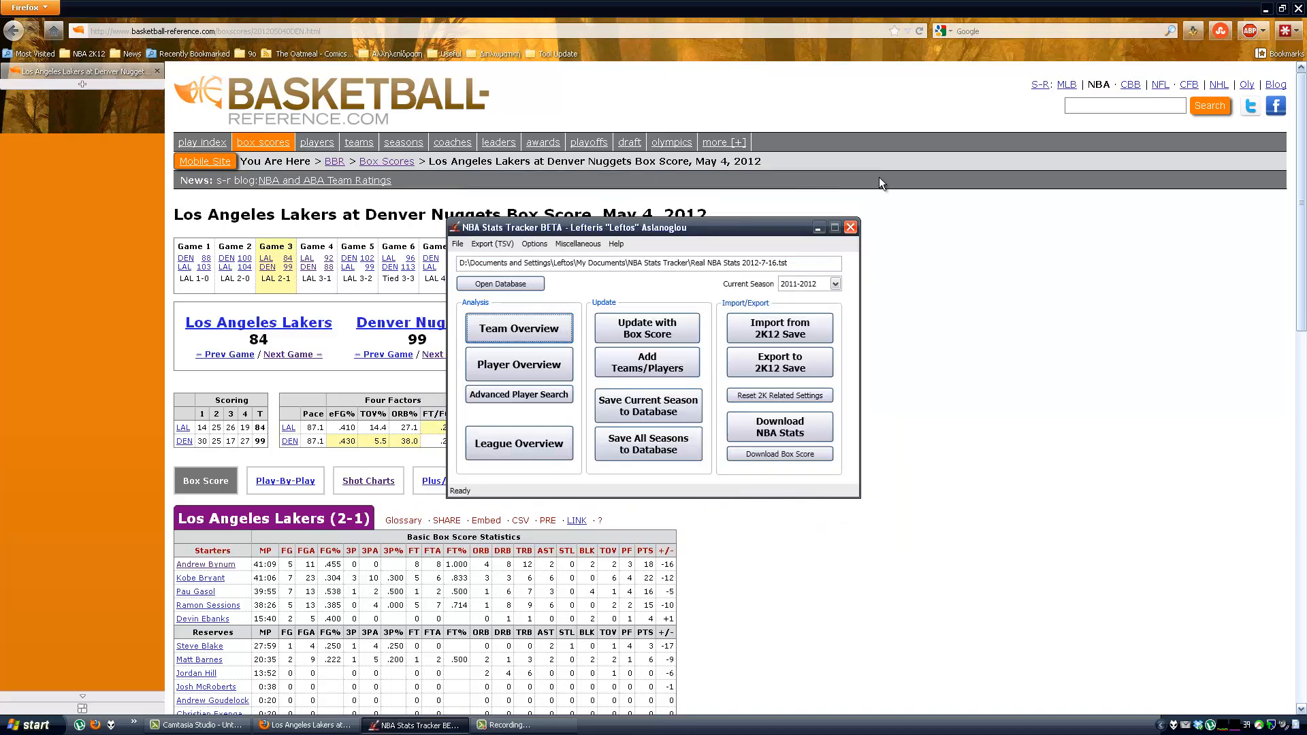
click(578, 244)
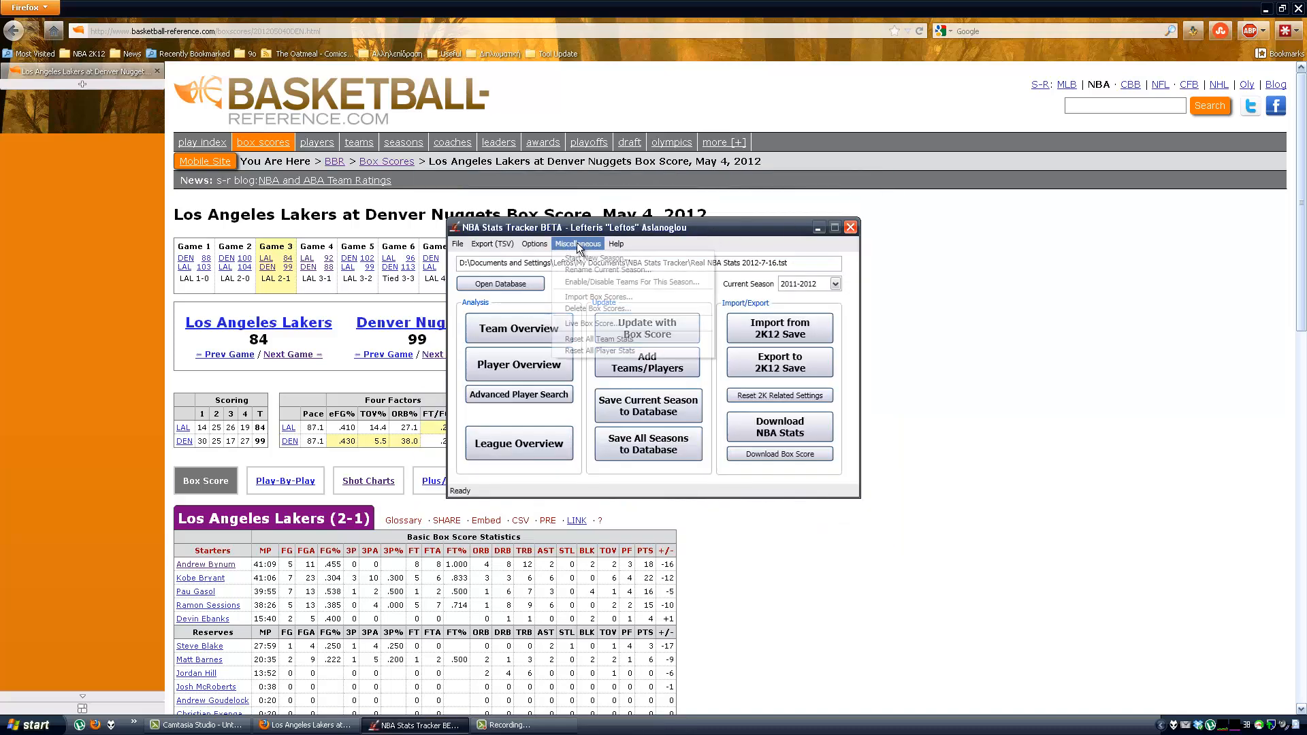
click(463, 246)
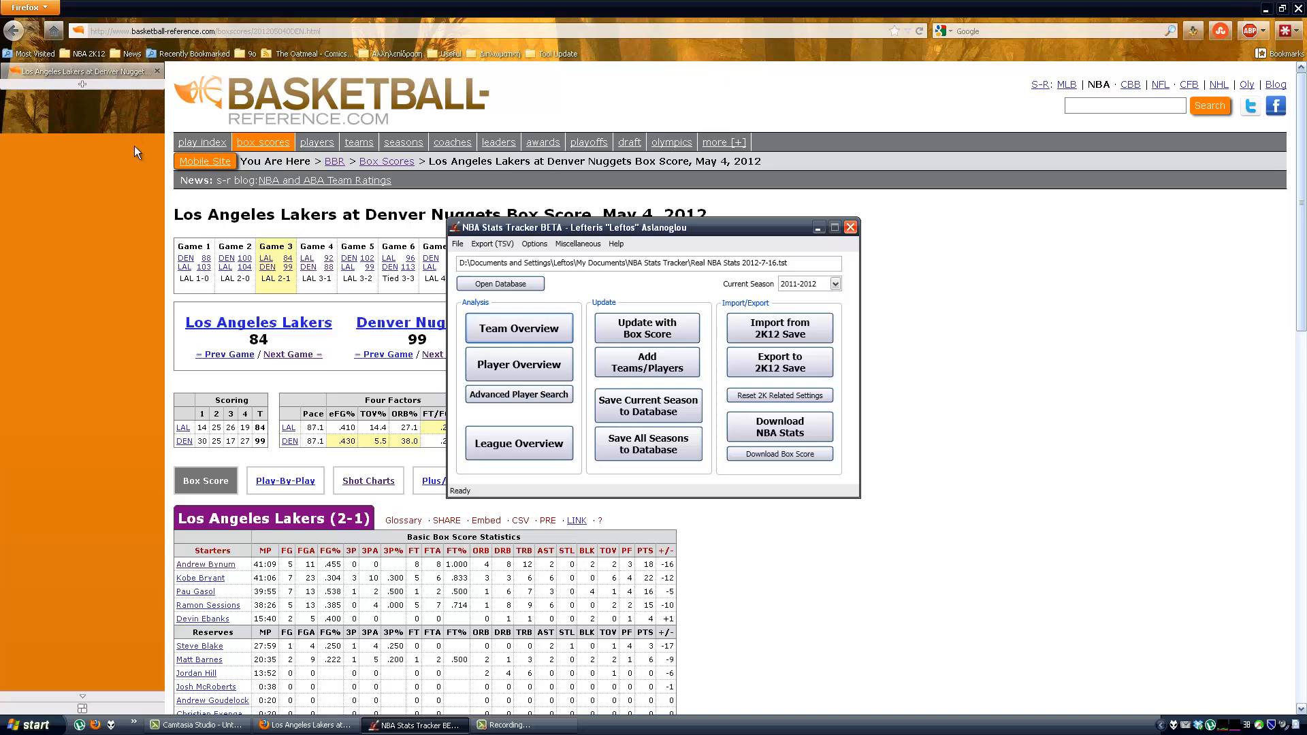
click(425, 196)
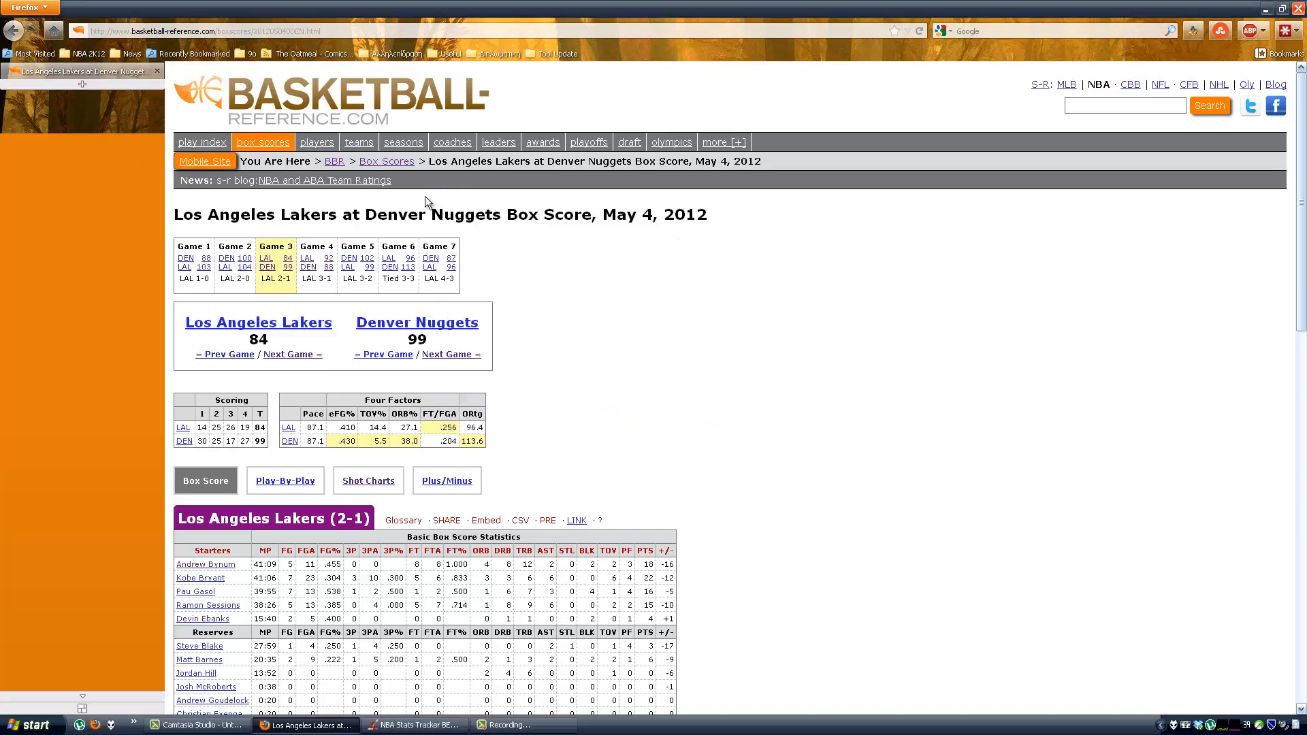
key(ctrl+t)
text(www.n)
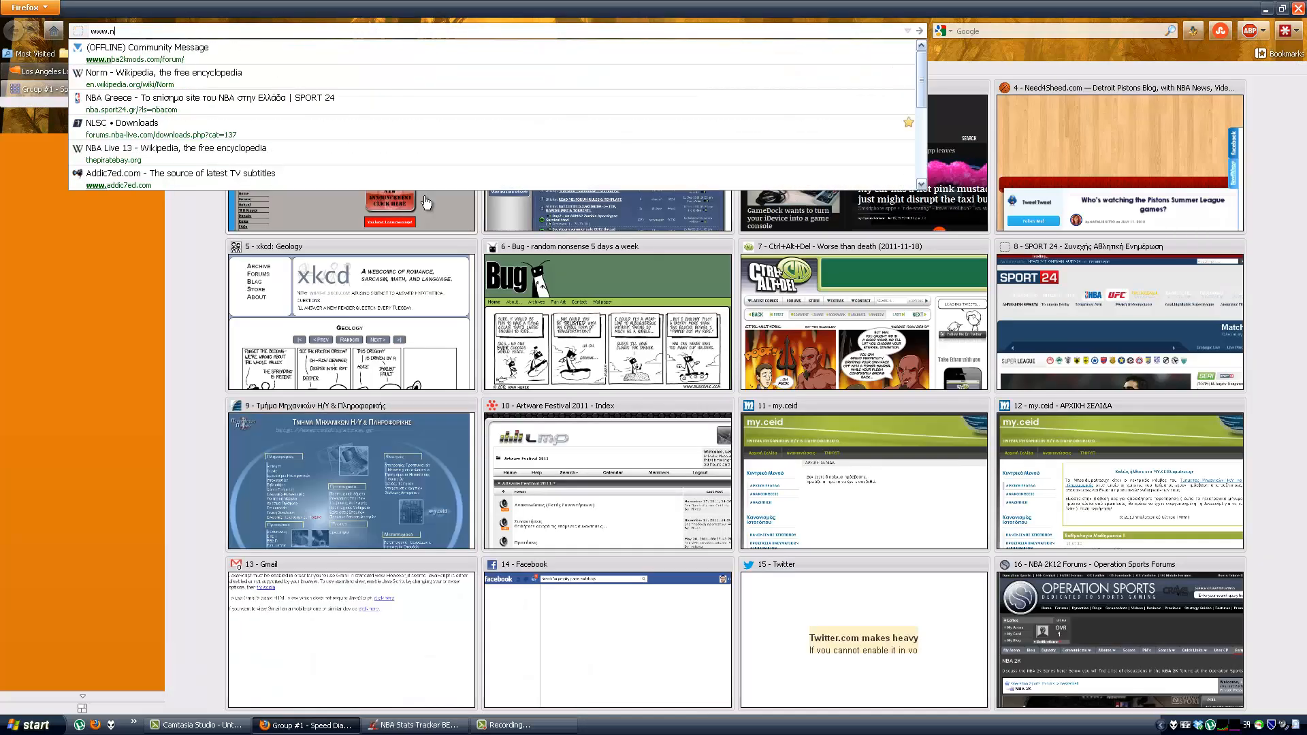
text(ba-live.com)
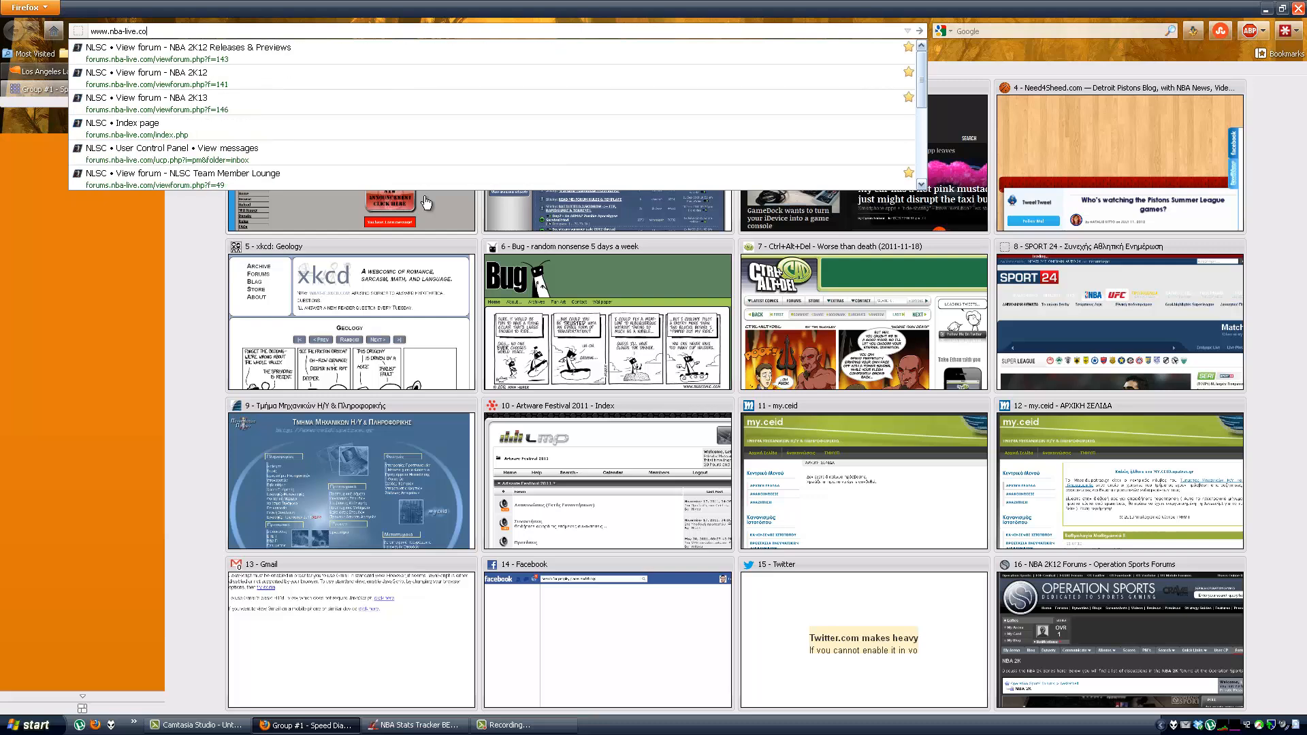
key(Return)
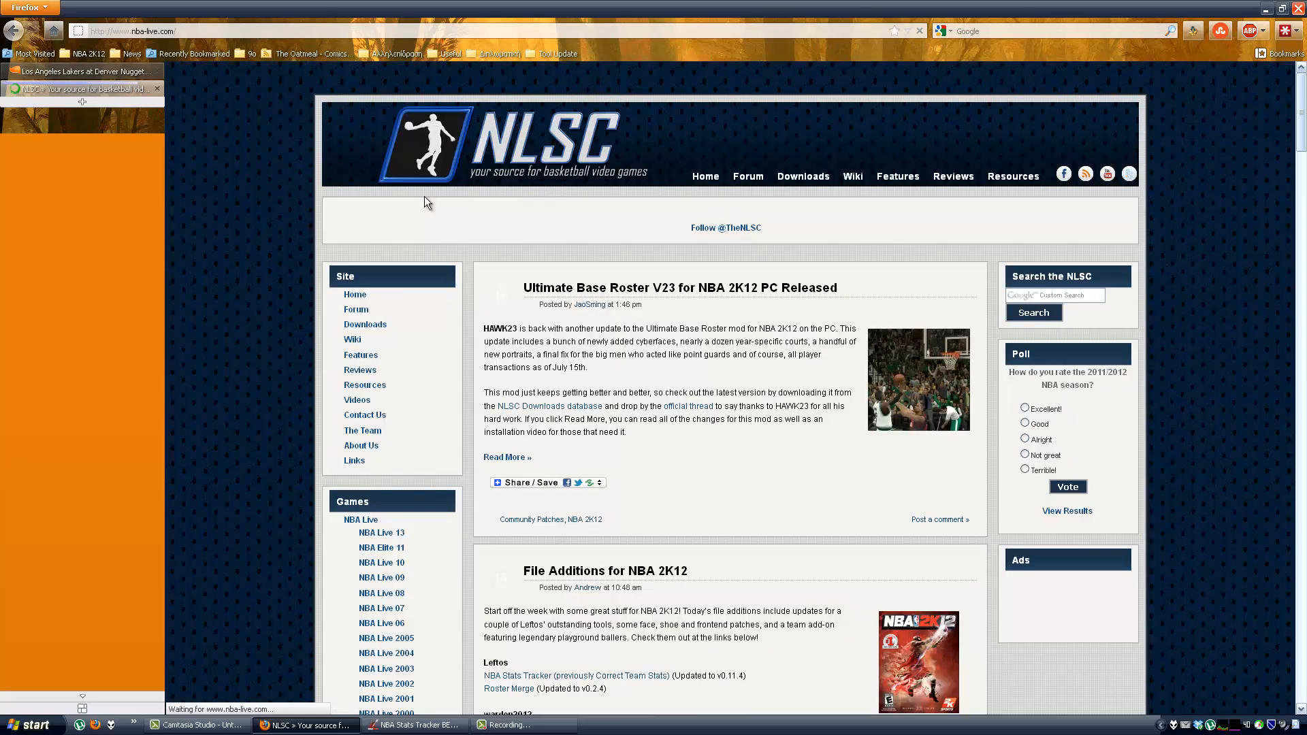
Step: From the site's NBA 2K12 Releases & Previews forum, search for "nba stats tracker" and open the tool's topic
click(748, 178)
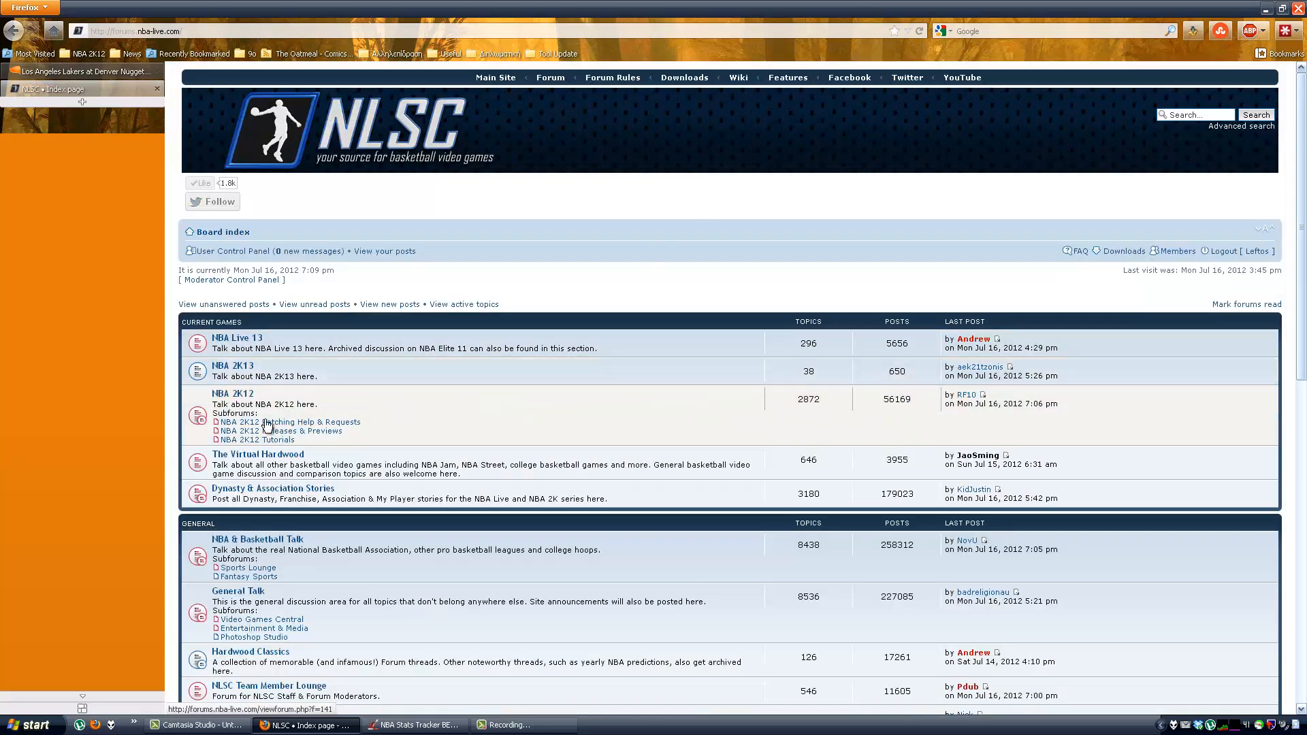
click(285, 431)
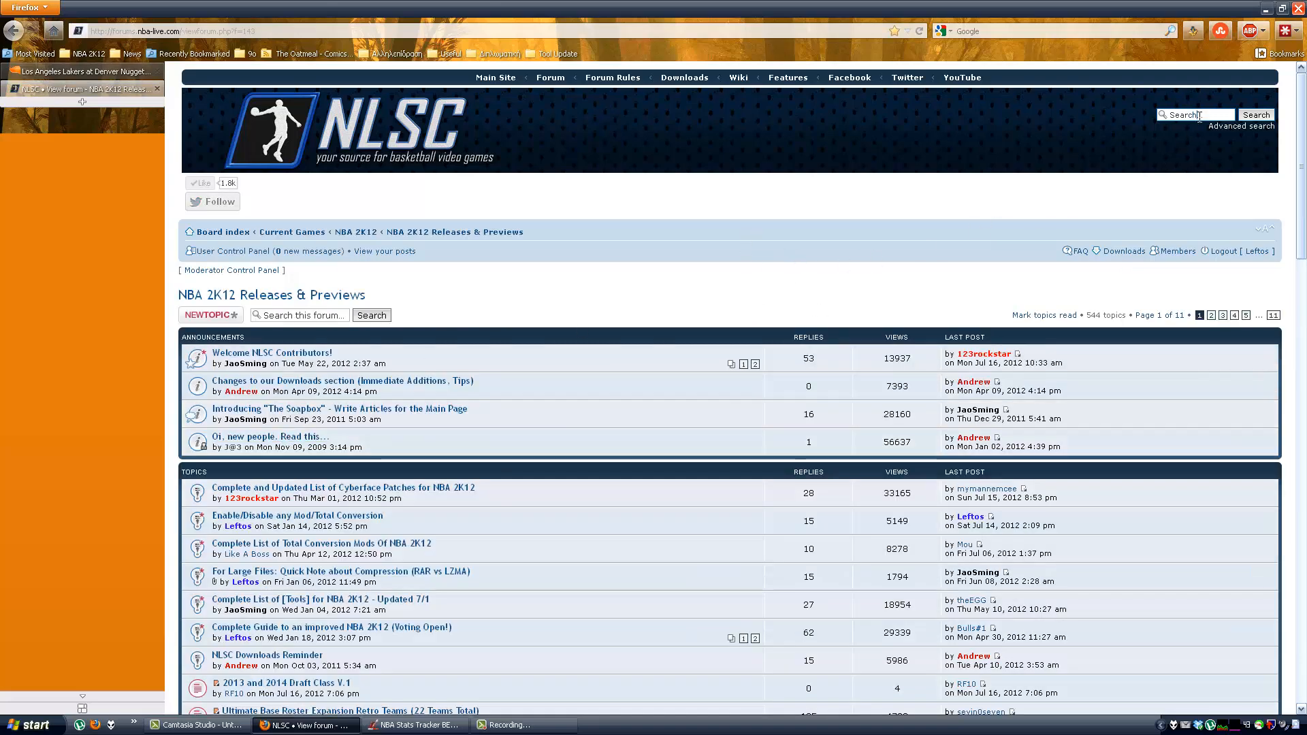
text(nba stat)
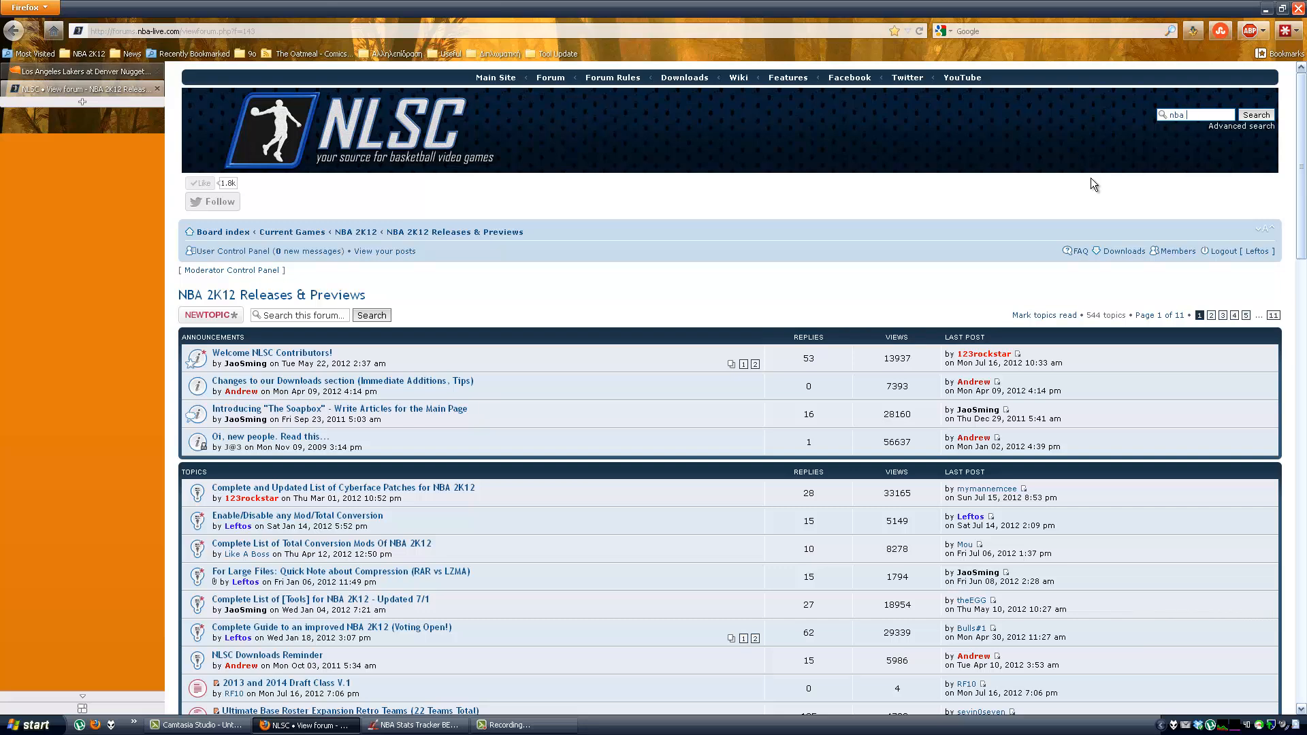
text(s tracker)
key(Return)
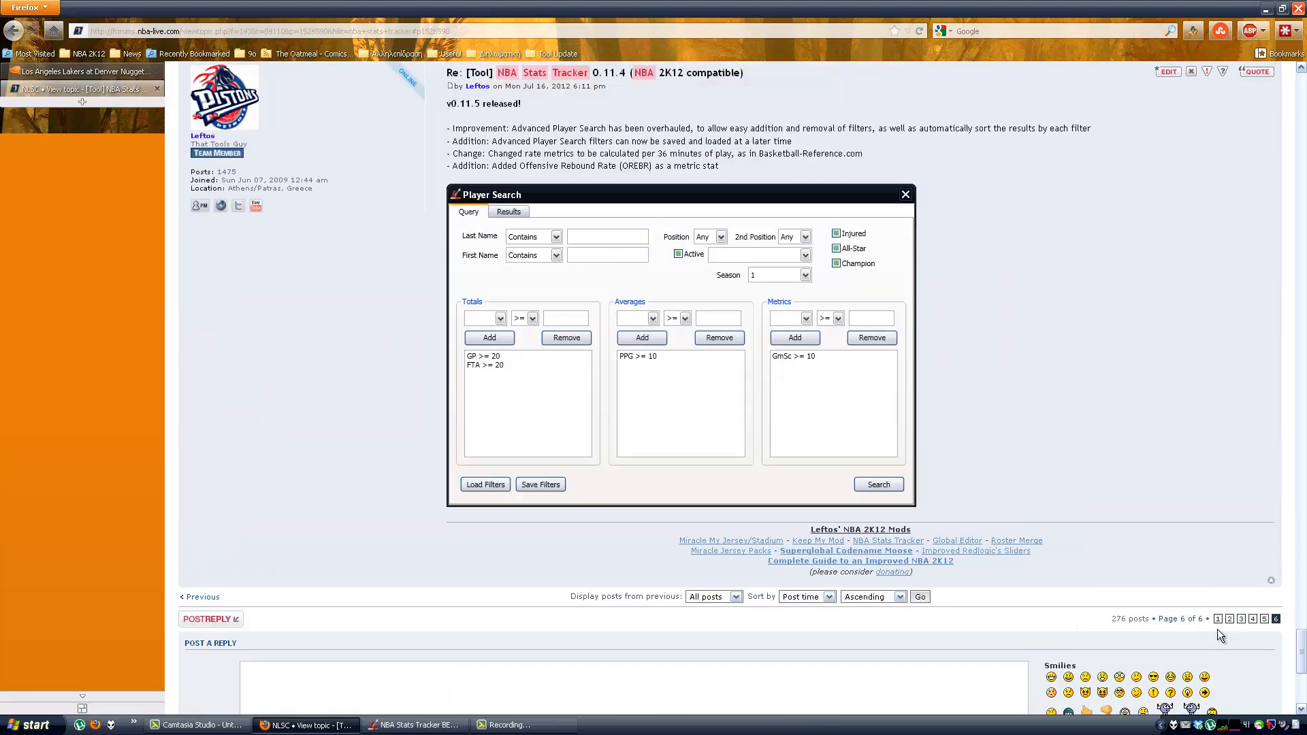
Step: Look through the opening post on page 1 of the NBA Stats Tracker topic, and return to the NBA Stats Tracker window
scroll(844, 423, down, 6)
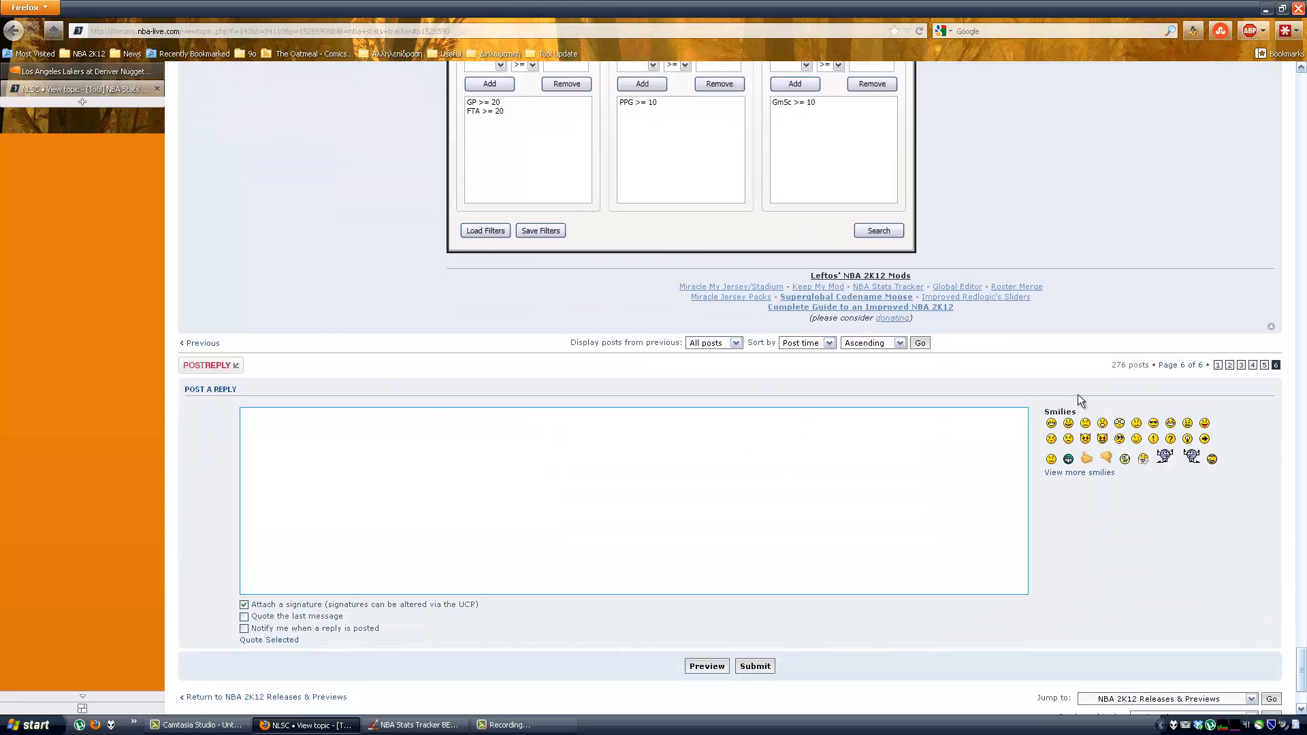
click(1218, 365)
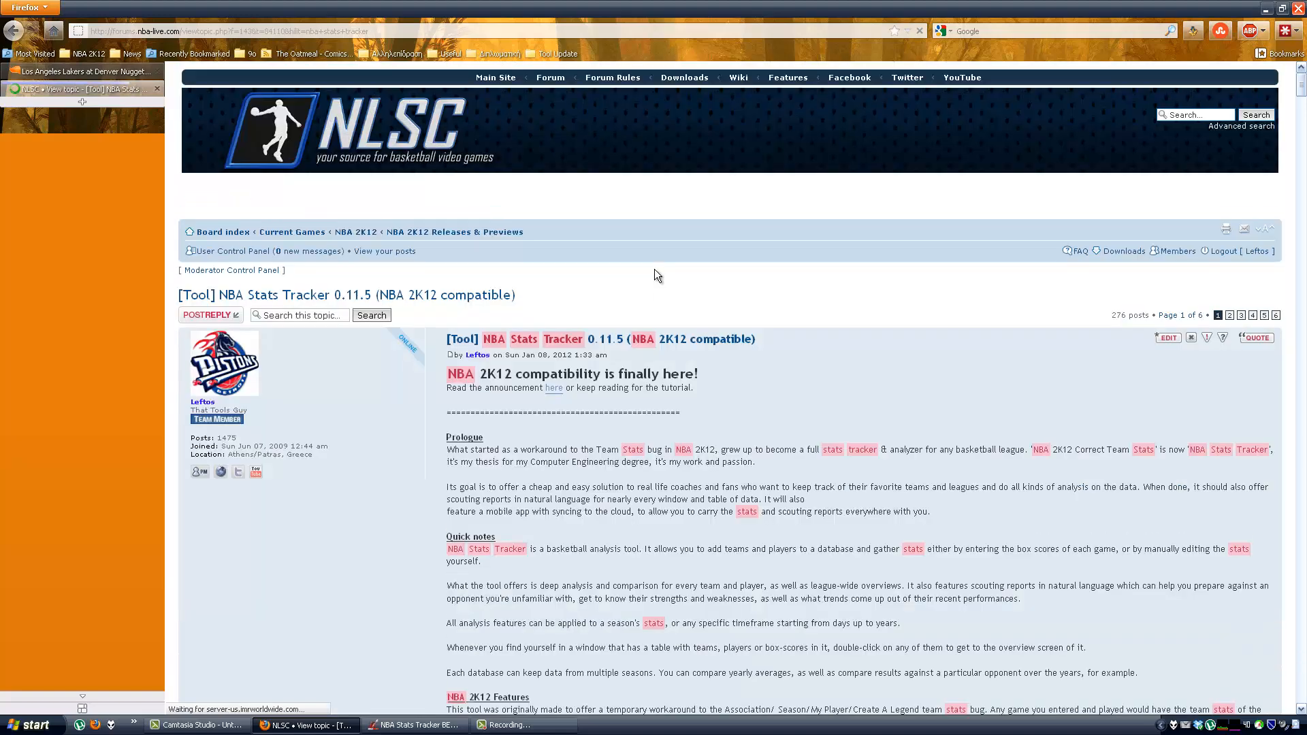
scroll(741, 230, down, 3)
scroll(839, 290, down, 5)
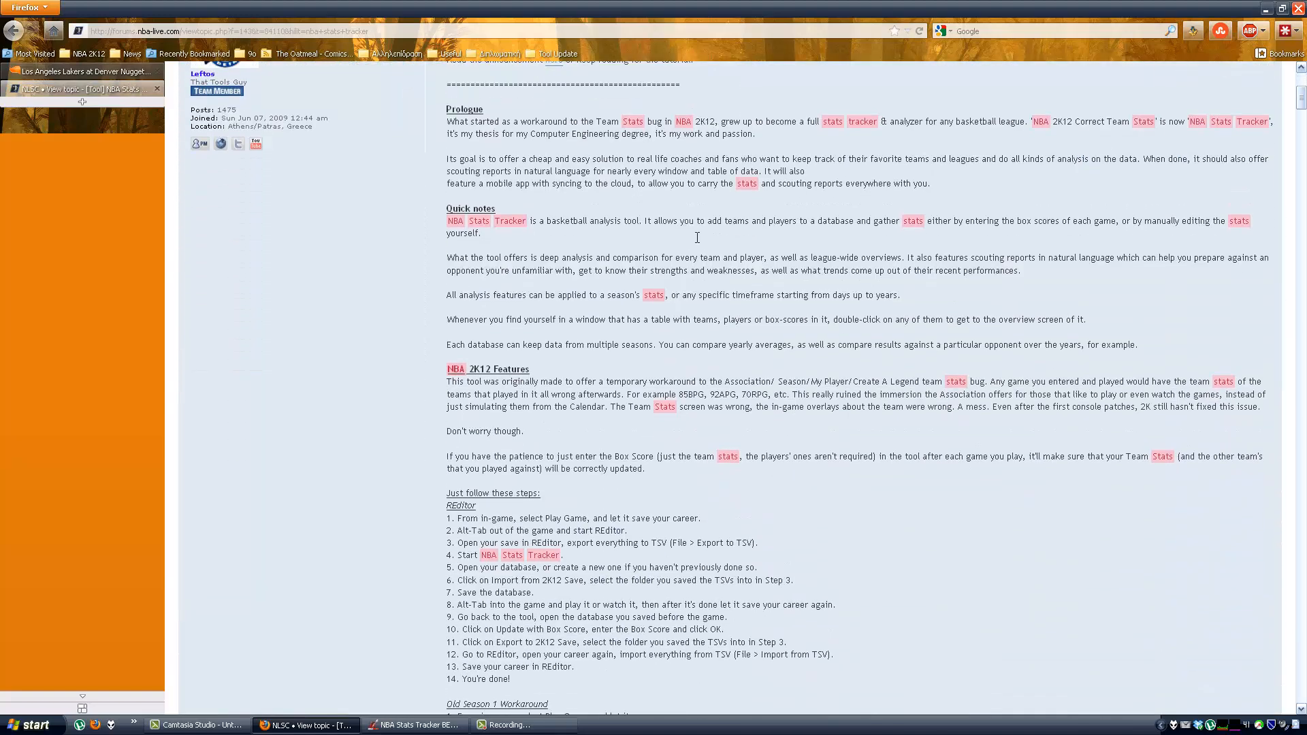
scroll(839, 290, up, 4)
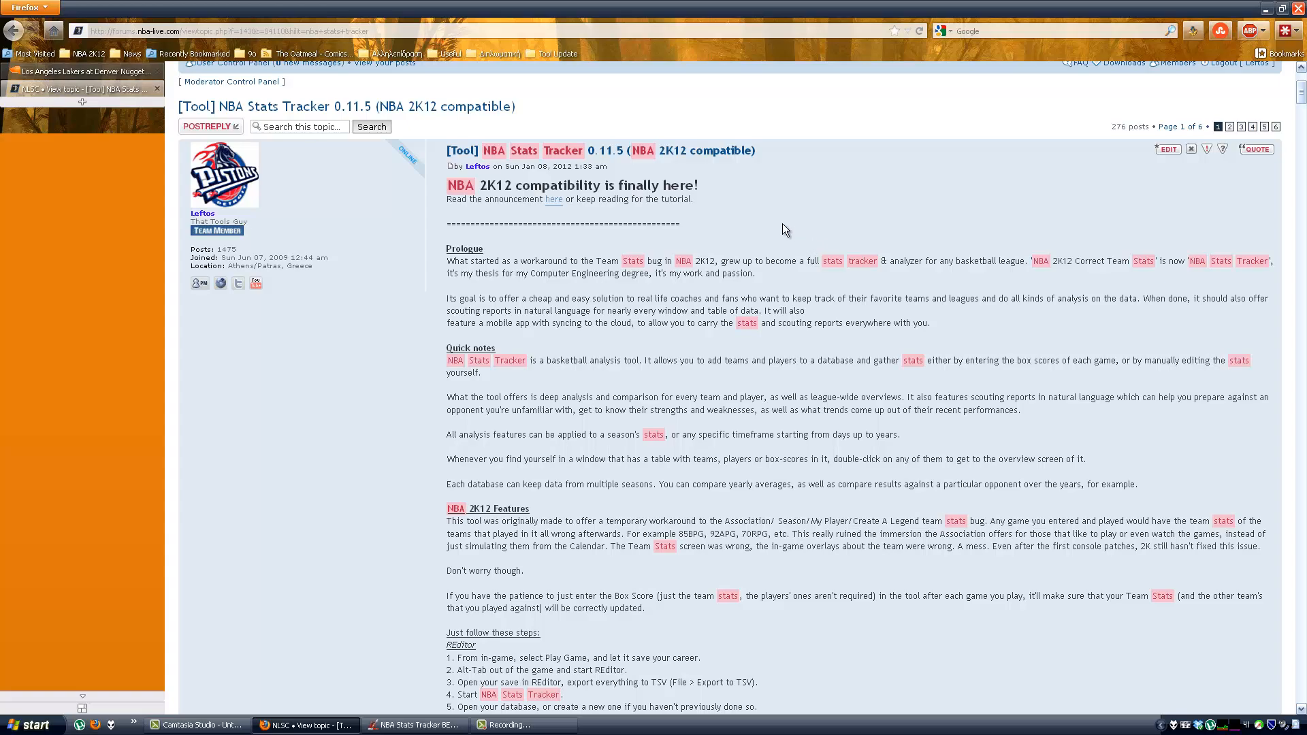
click(315, 726)
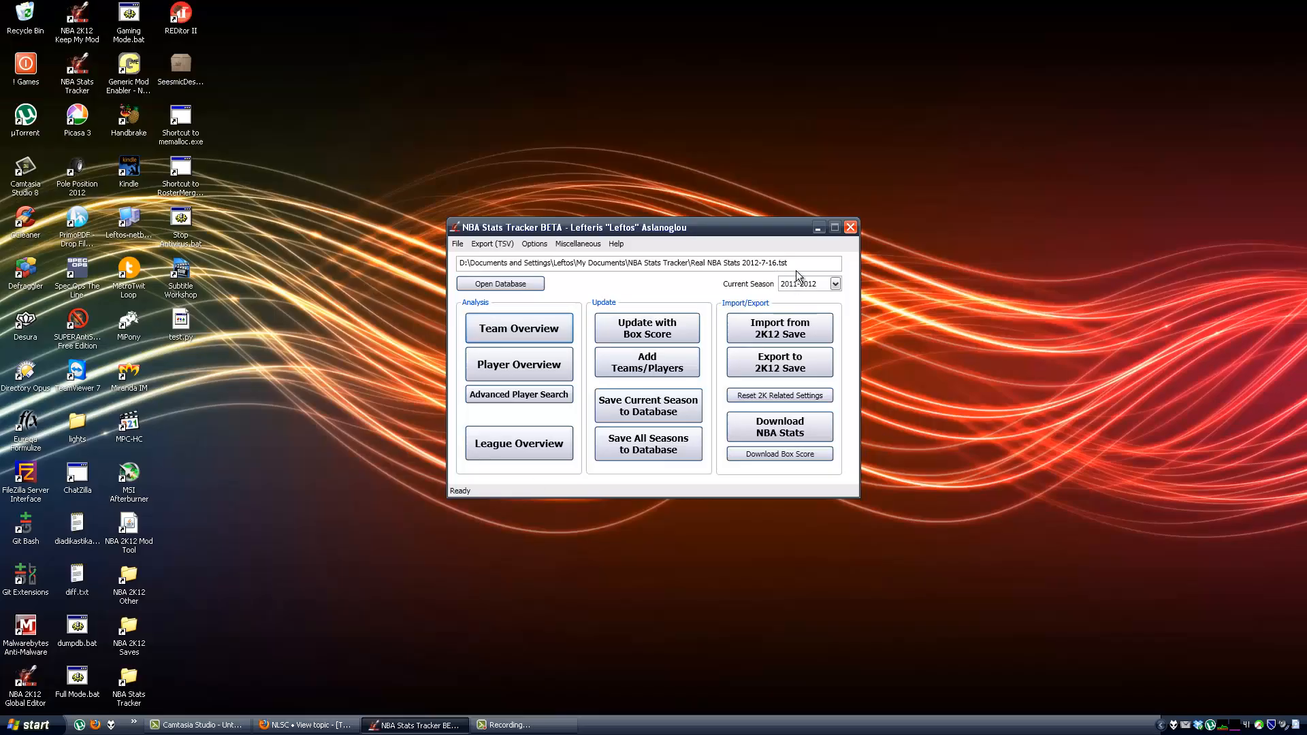